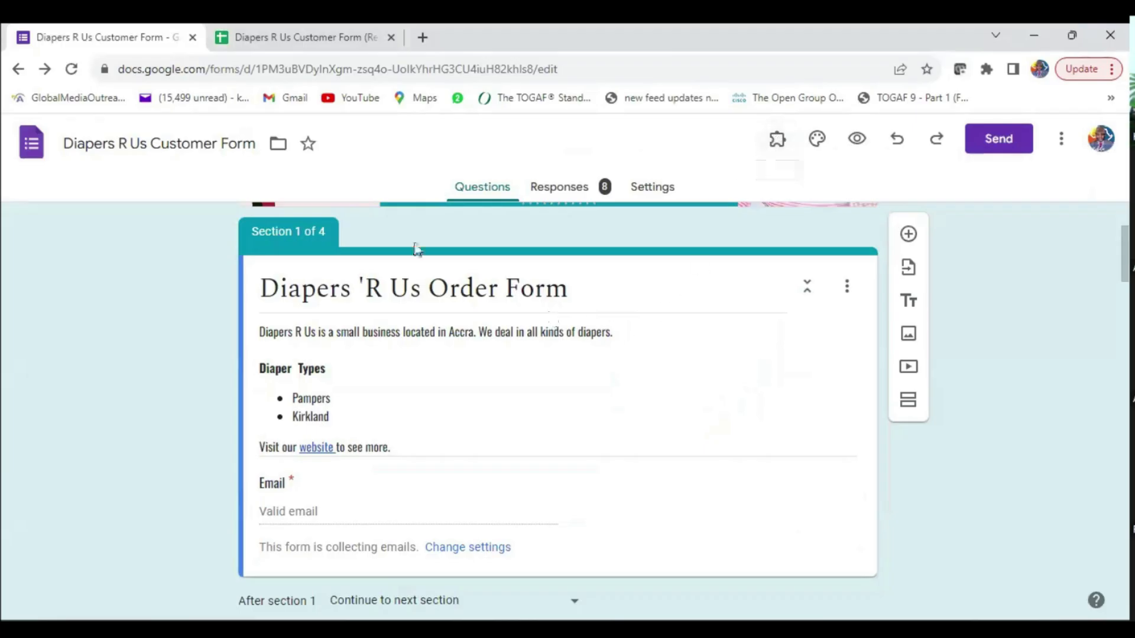
scroll(456, 284, up, 3)
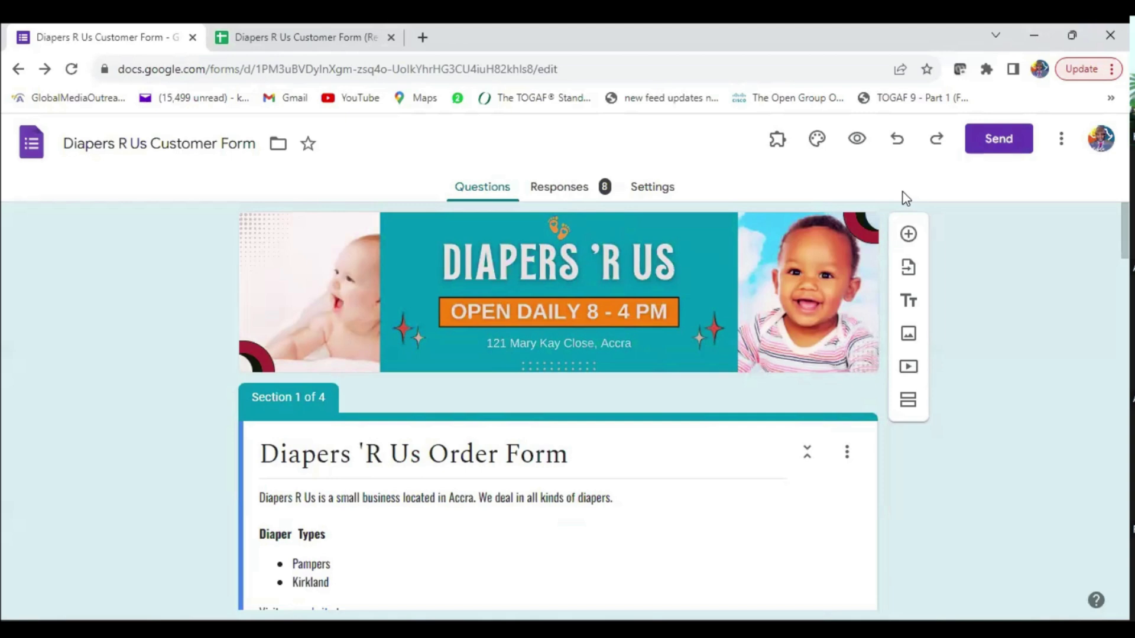
click(289, 37)
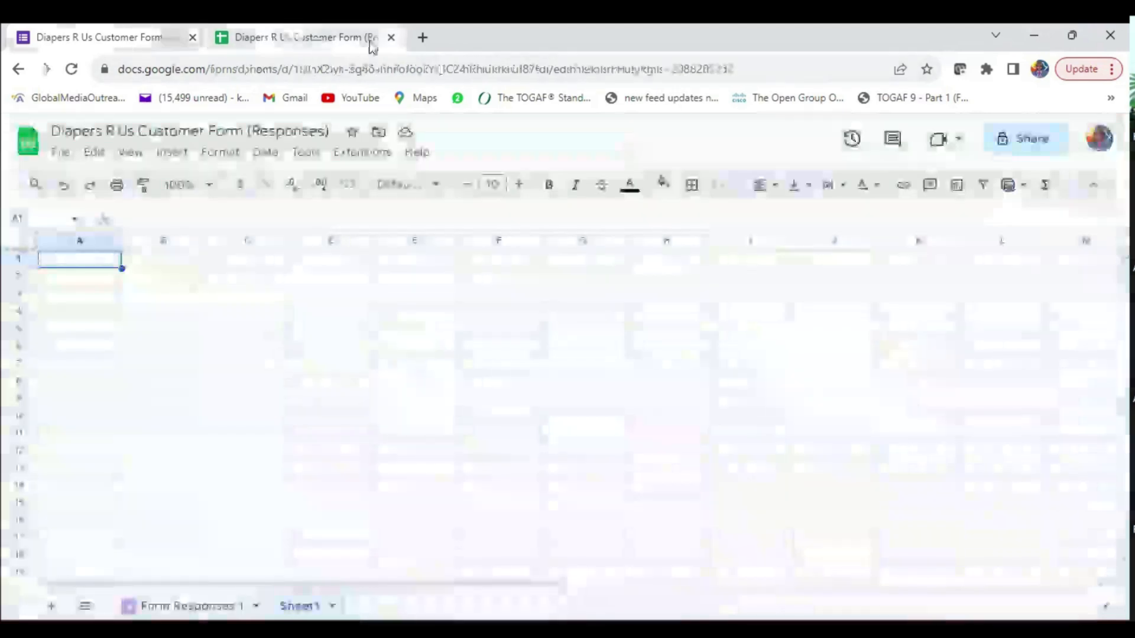
click(126, 37)
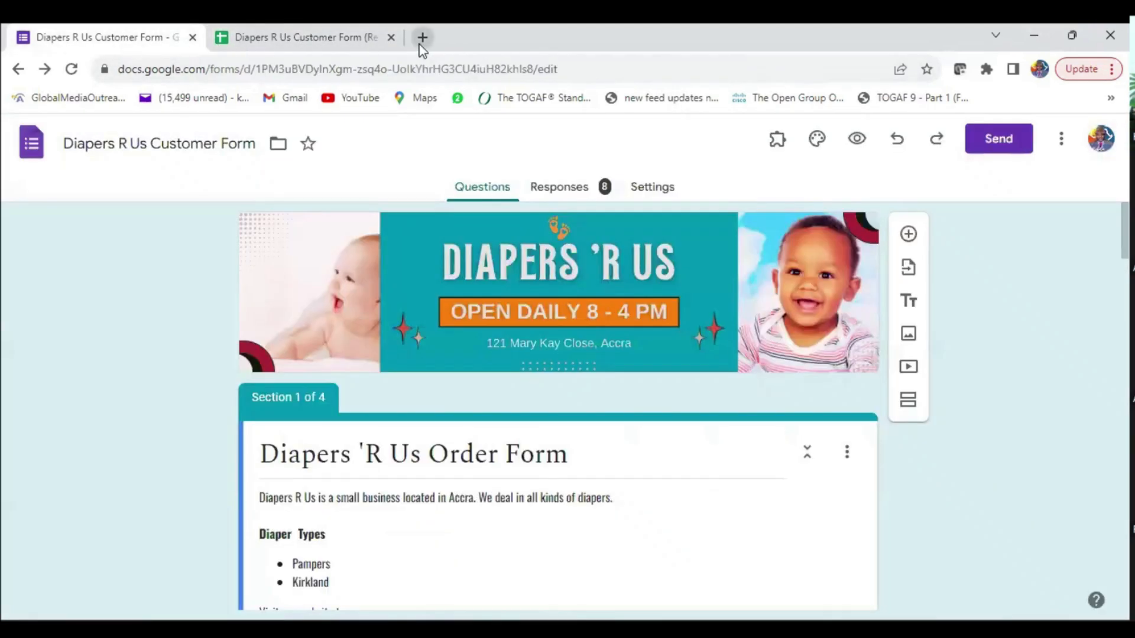
Open the Google Forms home page at forms.google.com in a new browser tab.
click(422, 38)
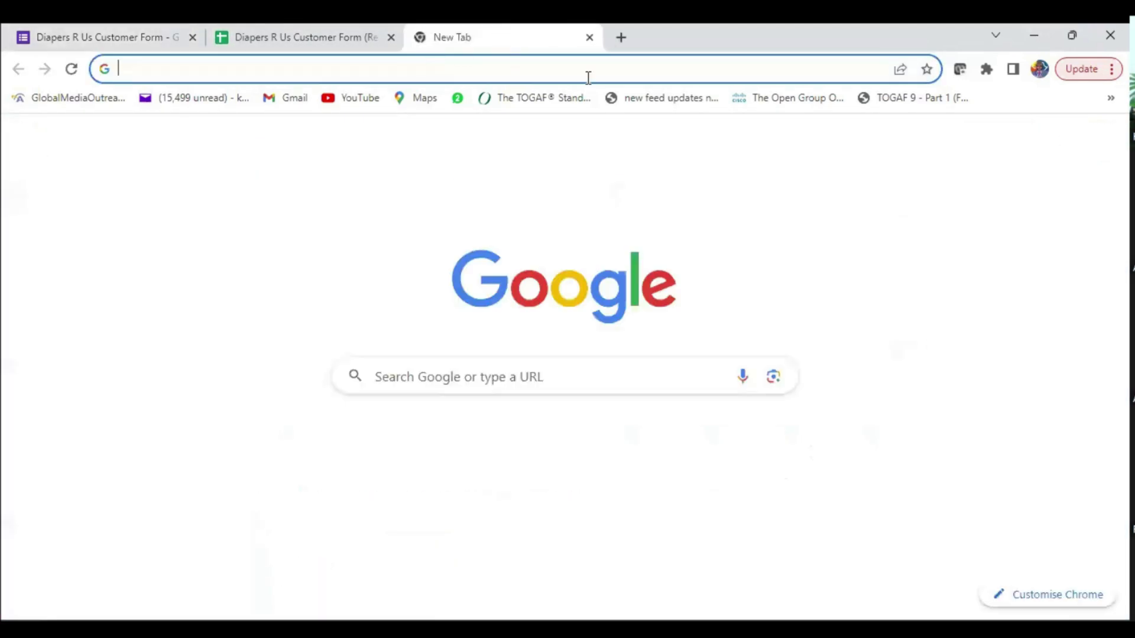
click(464, 74)
text(forms.google.com)
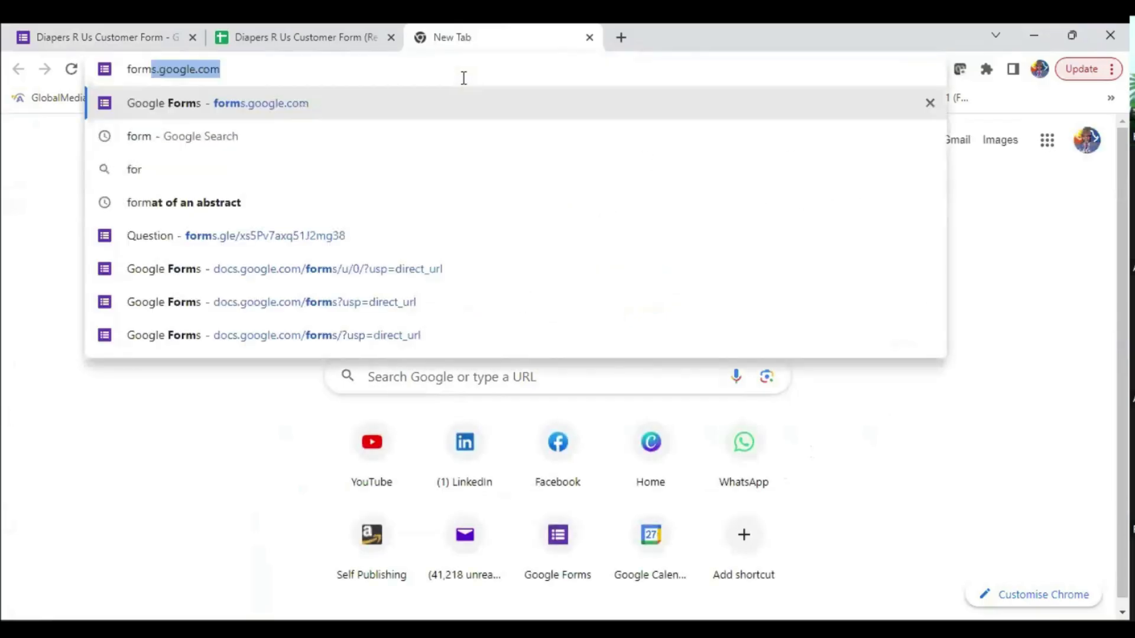
key(Return)
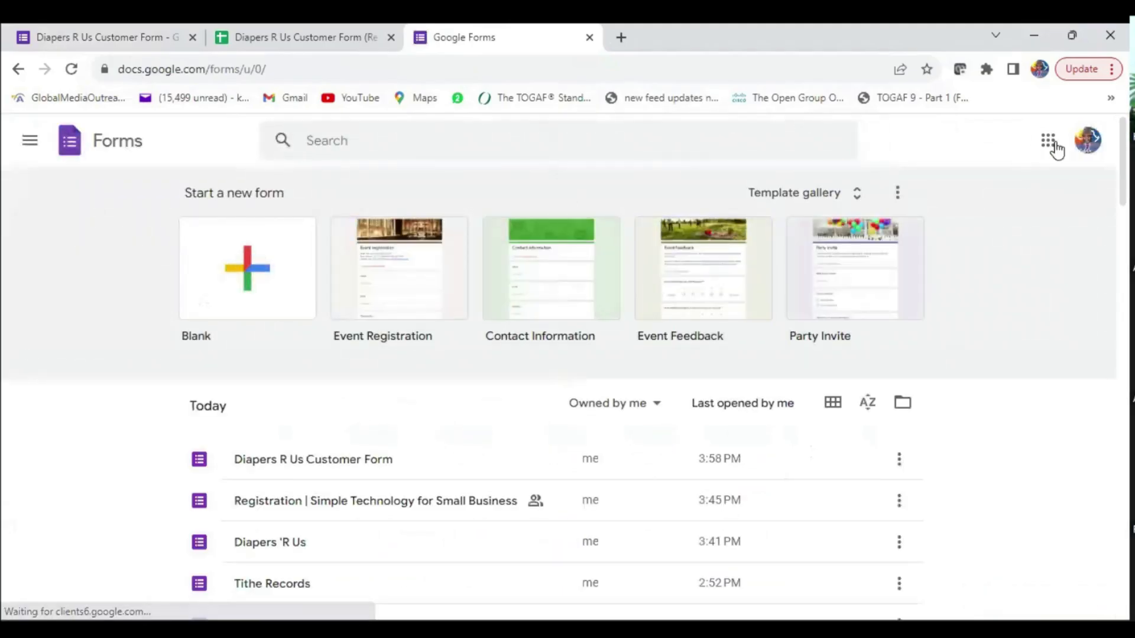
Switch Google Forms to the StartUp Five account and create a blank form, dismissing the text-styling tip.
click(1087, 140)
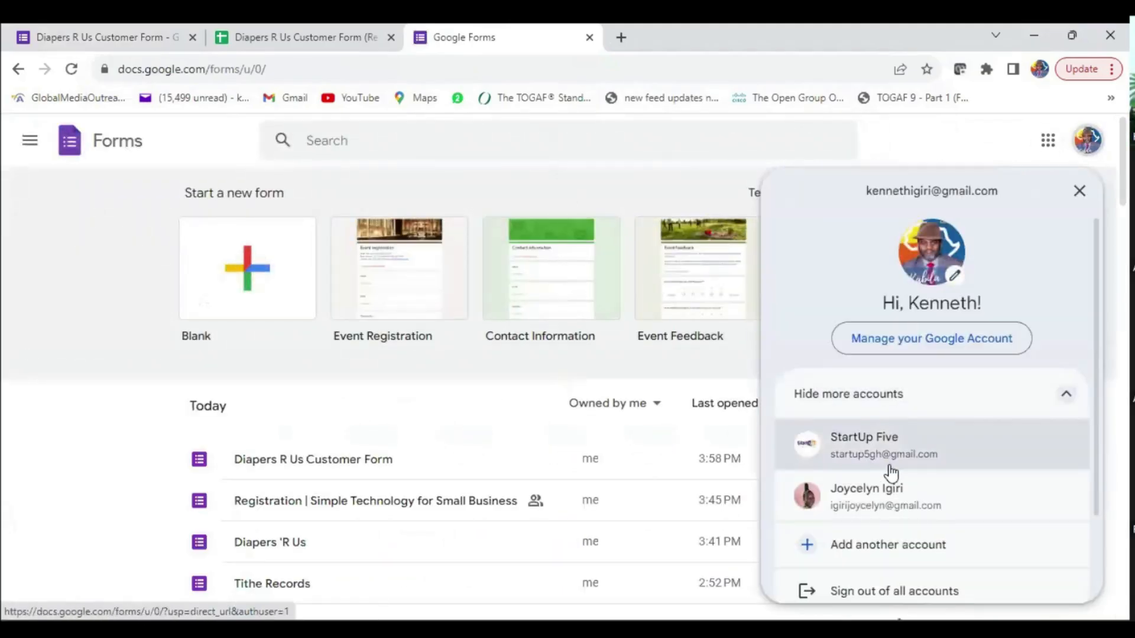
scroll(940, 491, down, 1)
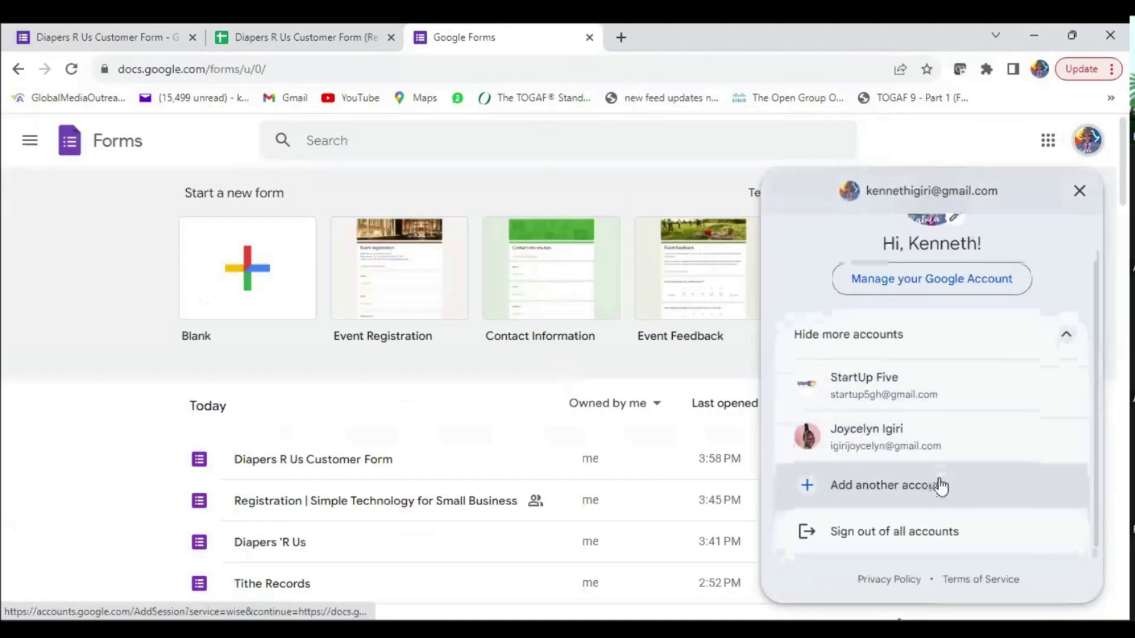
scroll(943, 484, up, 1)
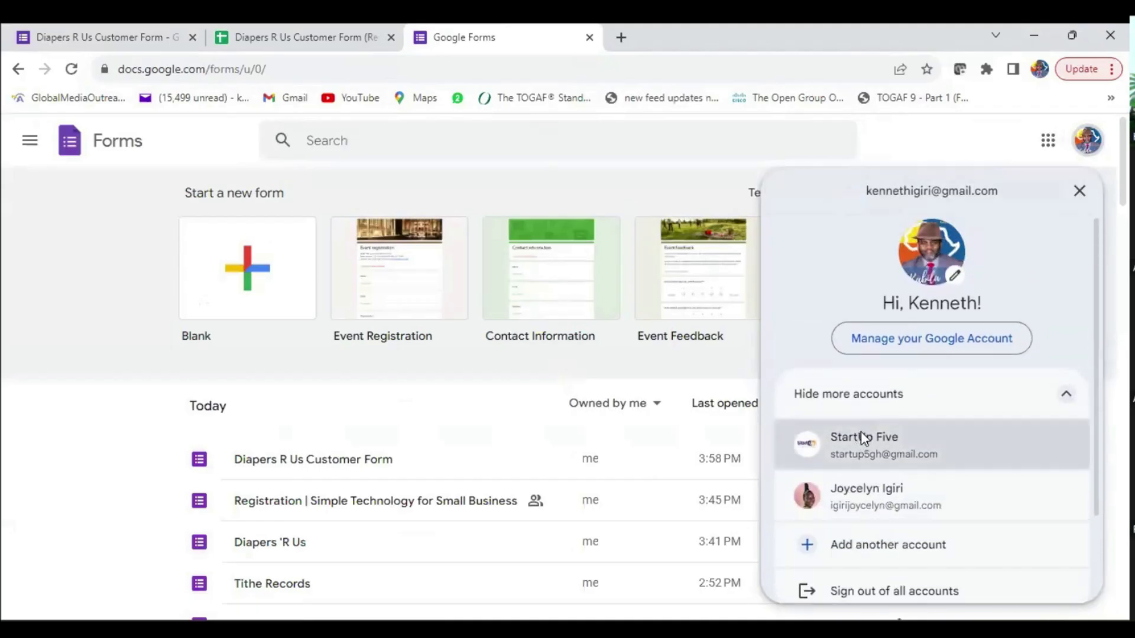
click(863, 438)
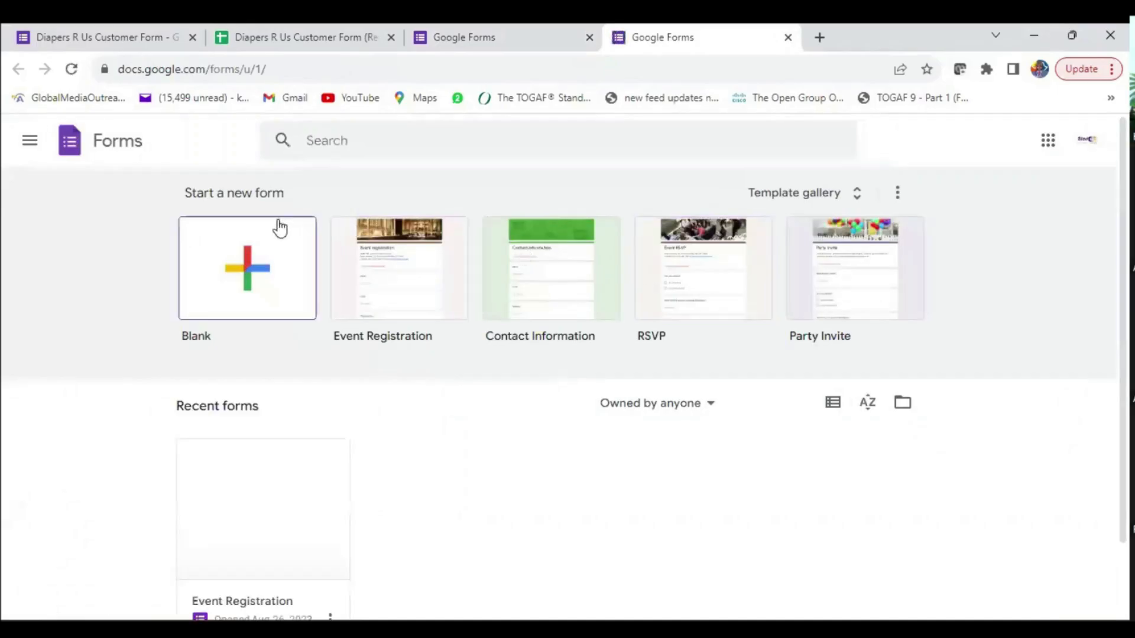
click(274, 271)
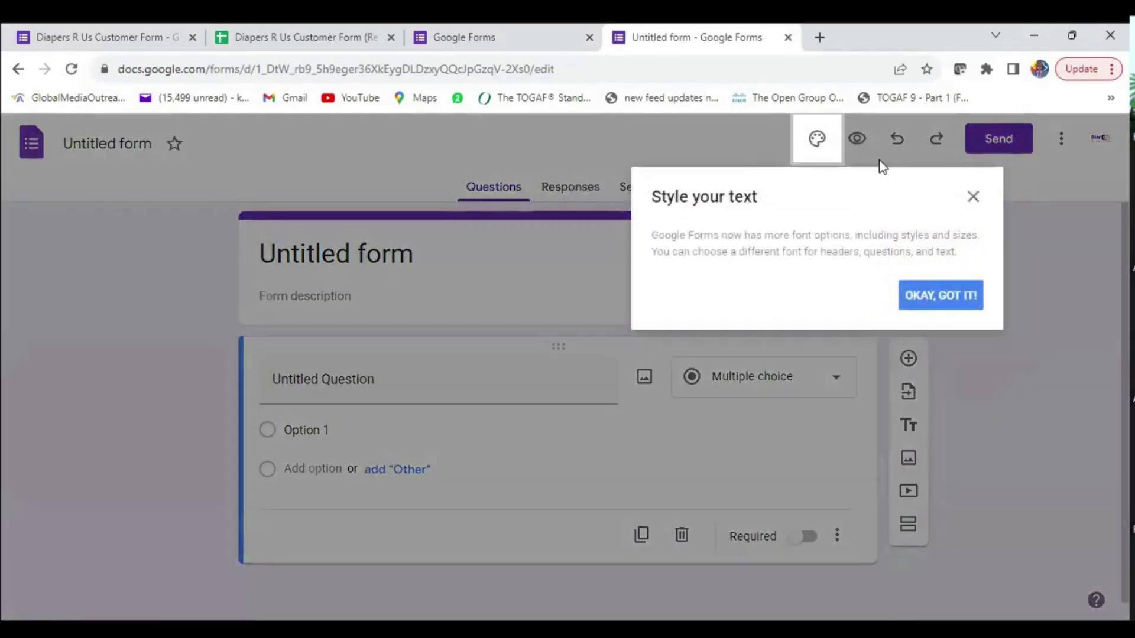
click(973, 196)
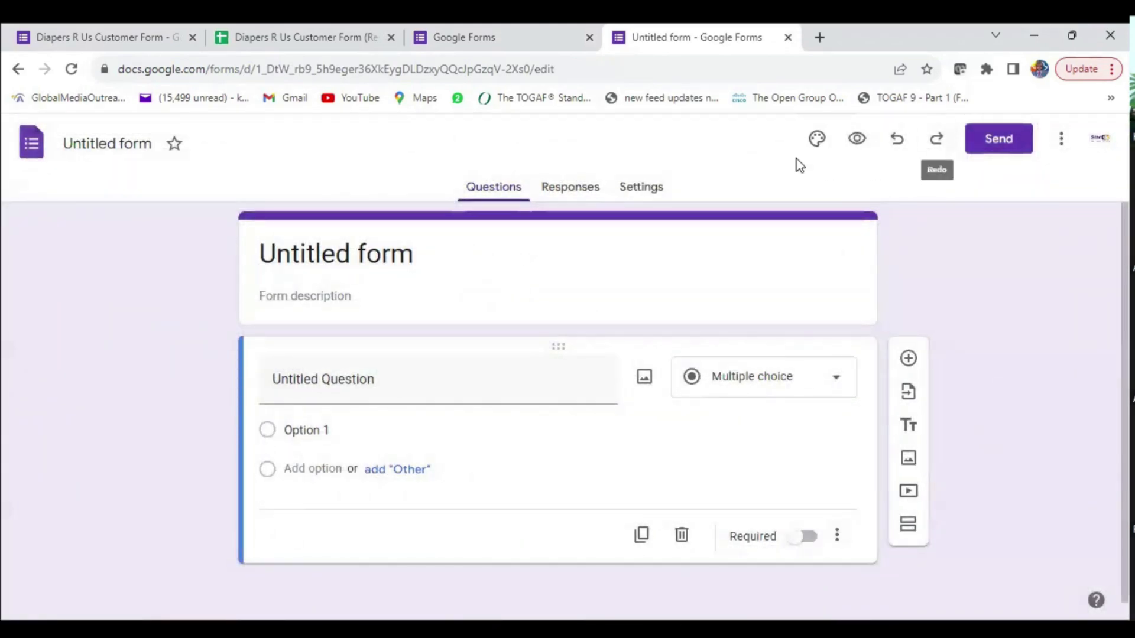
Show the add-ons installed for the Diapers R Us Customer Form and return to the untitled form.
click(127, 42)
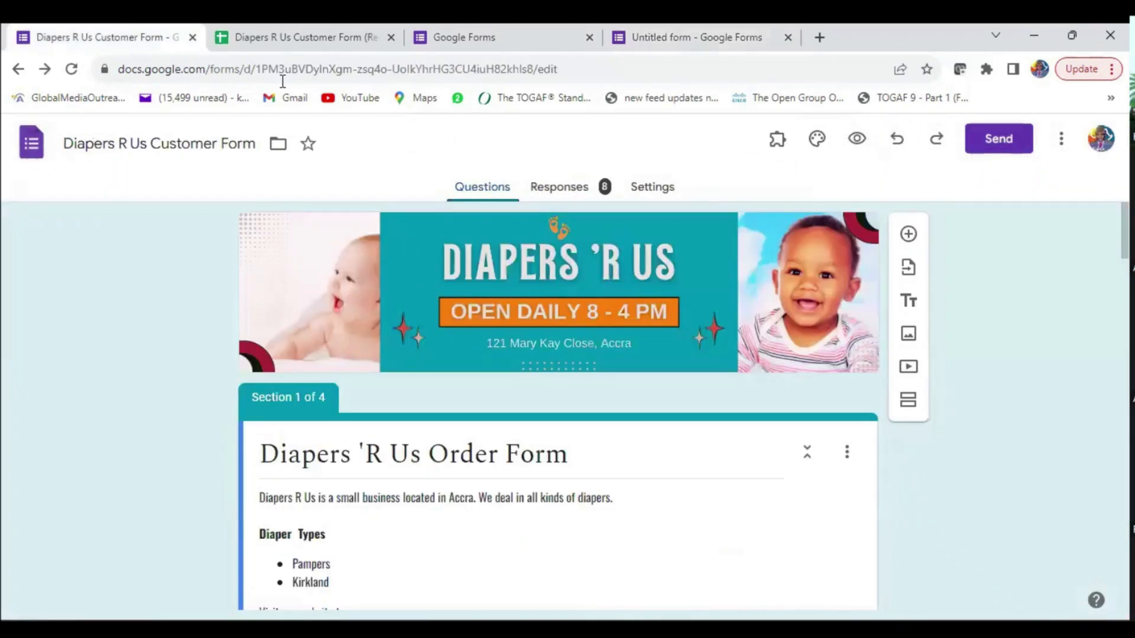
click(779, 147)
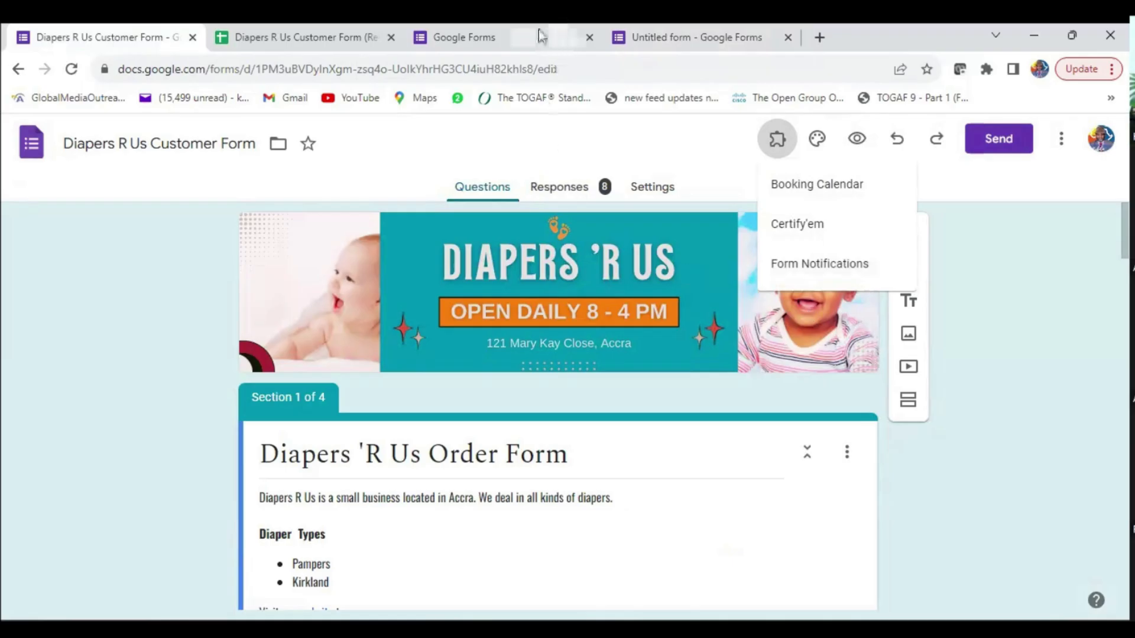
click(667, 37)
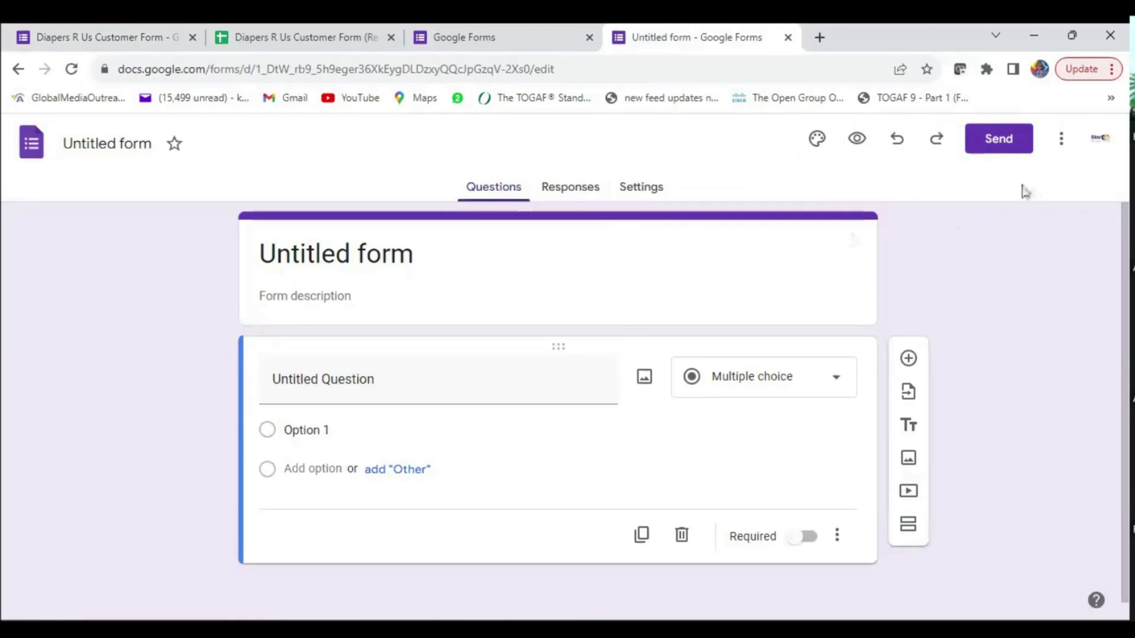
Check which account the untitled form uses and show the form's additional options.
click(1097, 147)
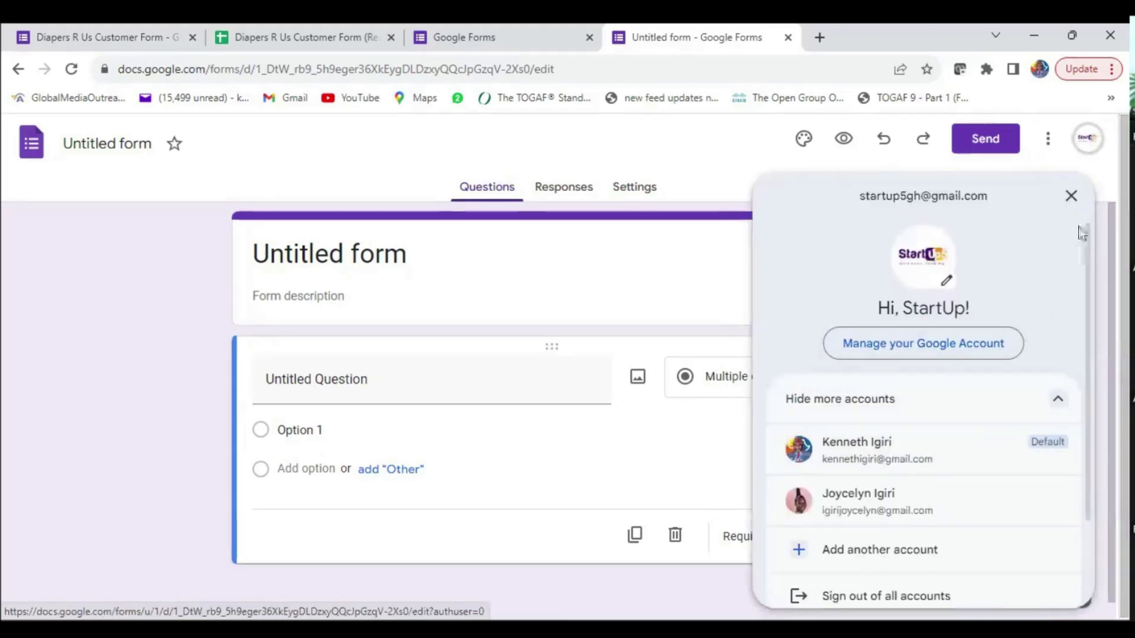
click(1050, 147)
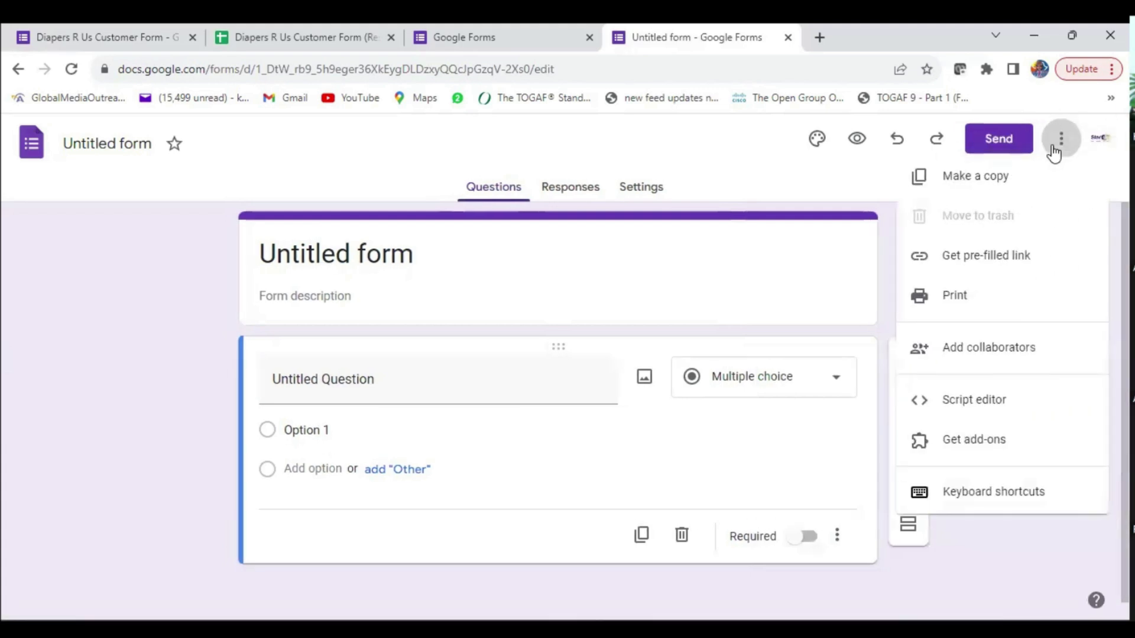
click(1058, 151)
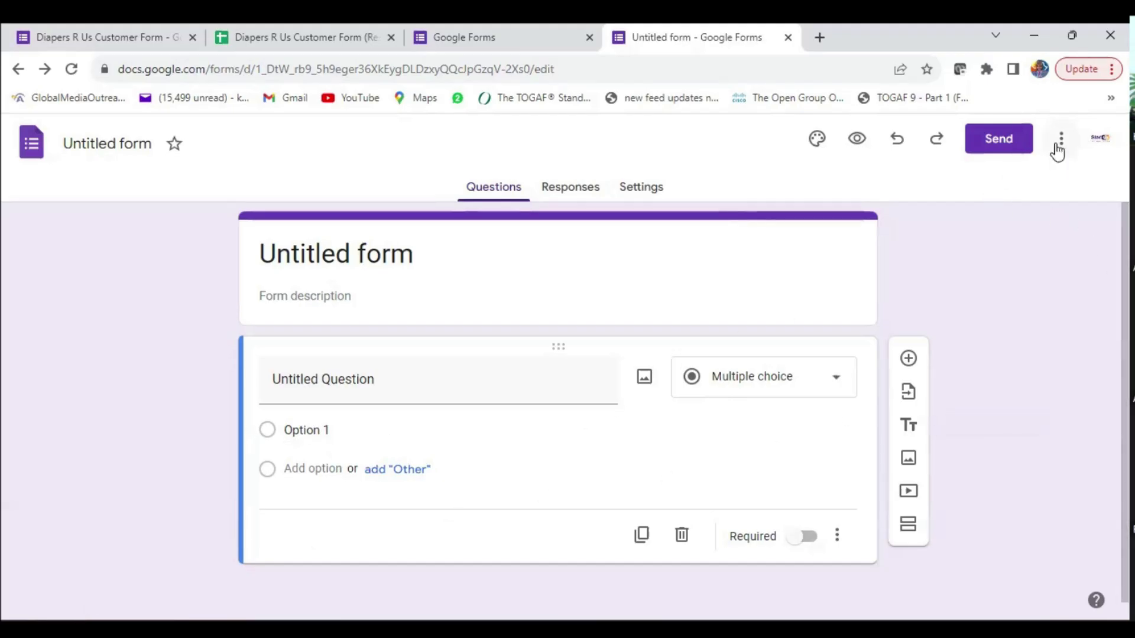
click(1062, 142)
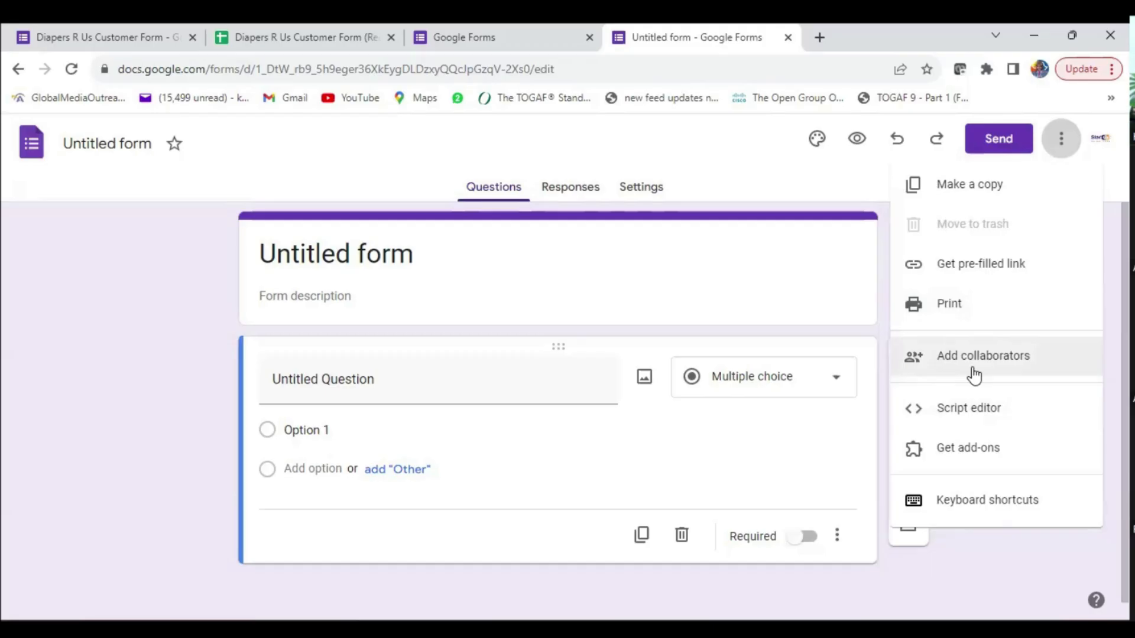
Leave the Diapers R Us Customer Form and go to the Google Forms home page.
click(123, 36)
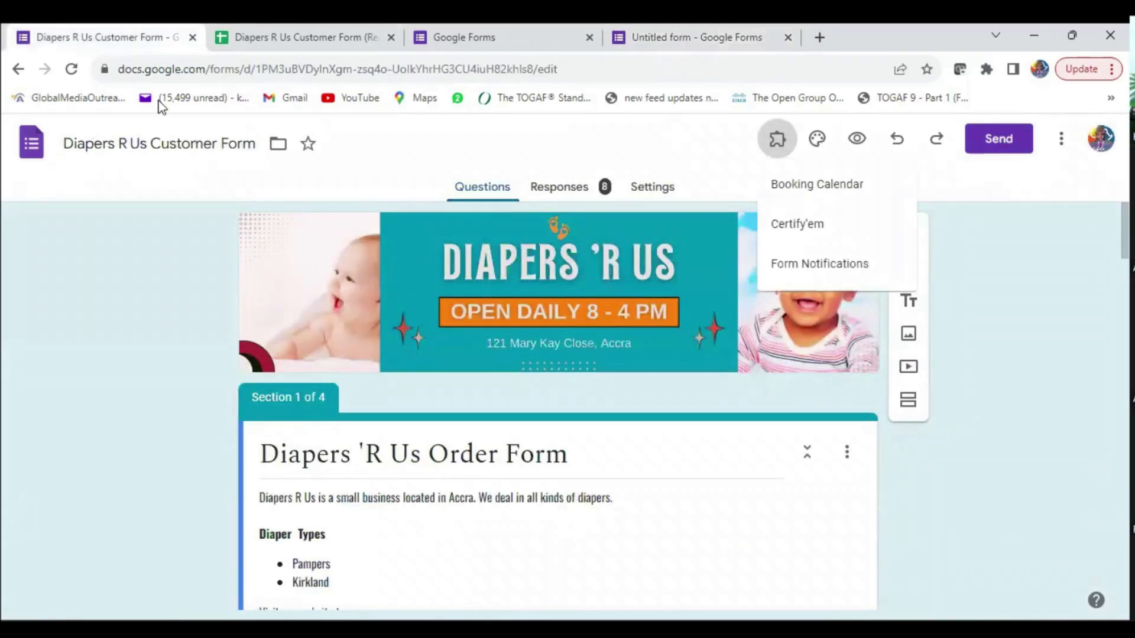
right_click(123, 46)
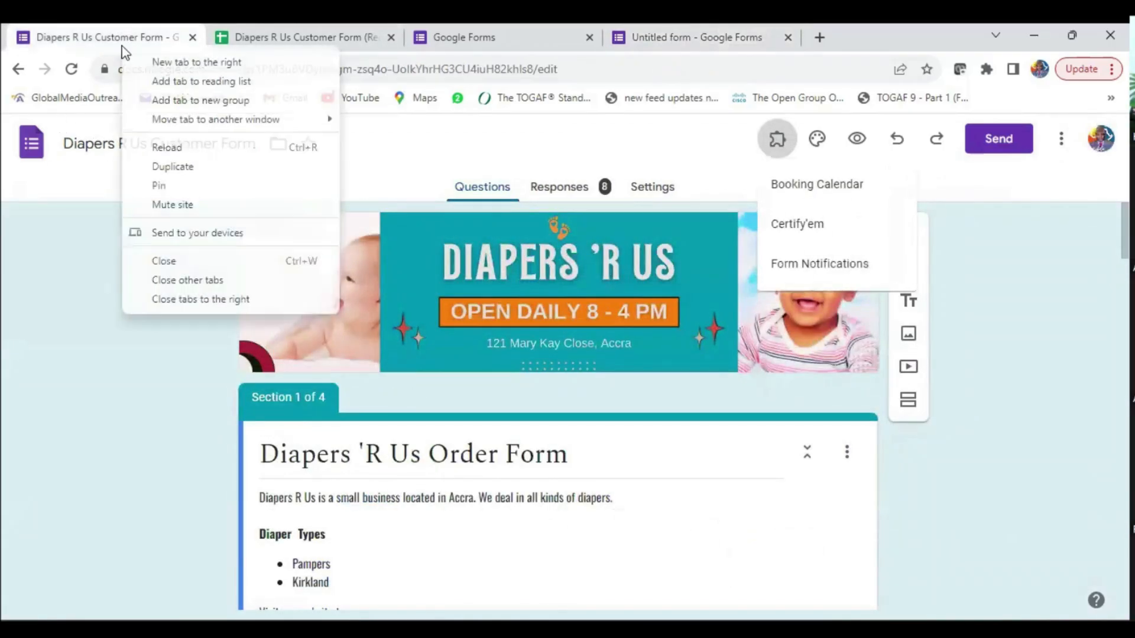
click(32, 145)
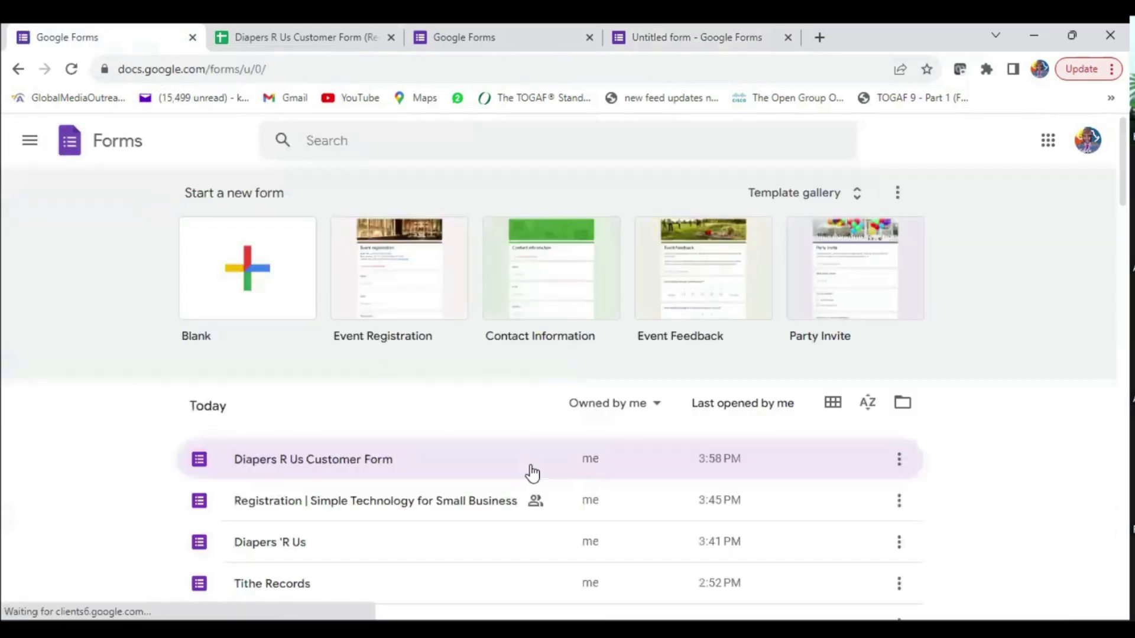
Filter the recent forms to Not owned by me to review them, and set the filter to Owned by anyone.
scroll(332, 471, down, 3)
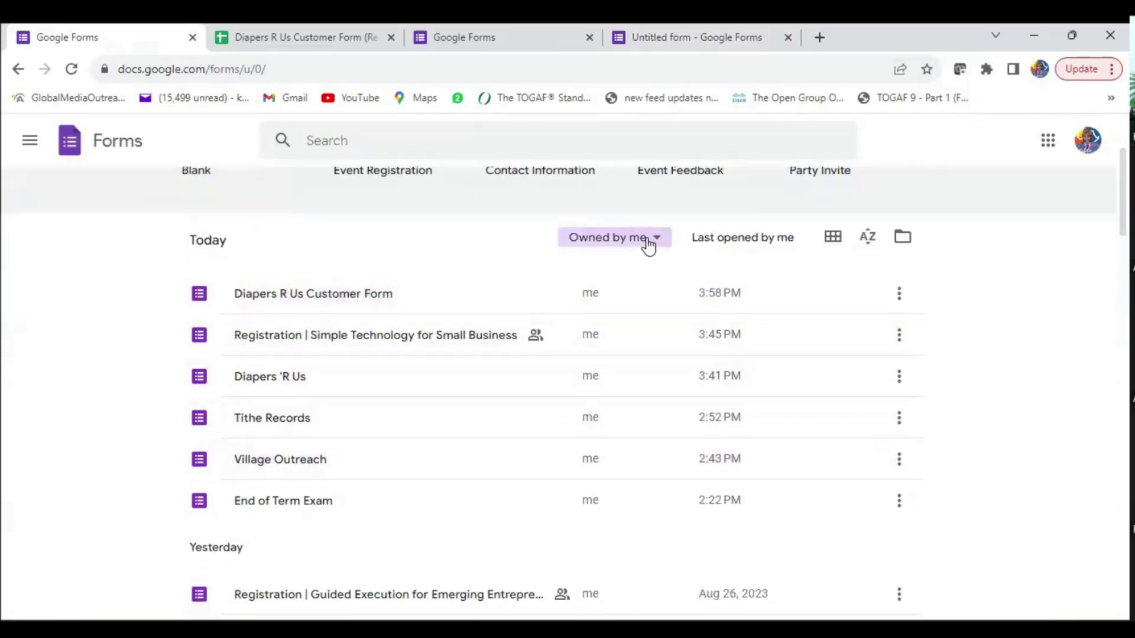
click(643, 240)
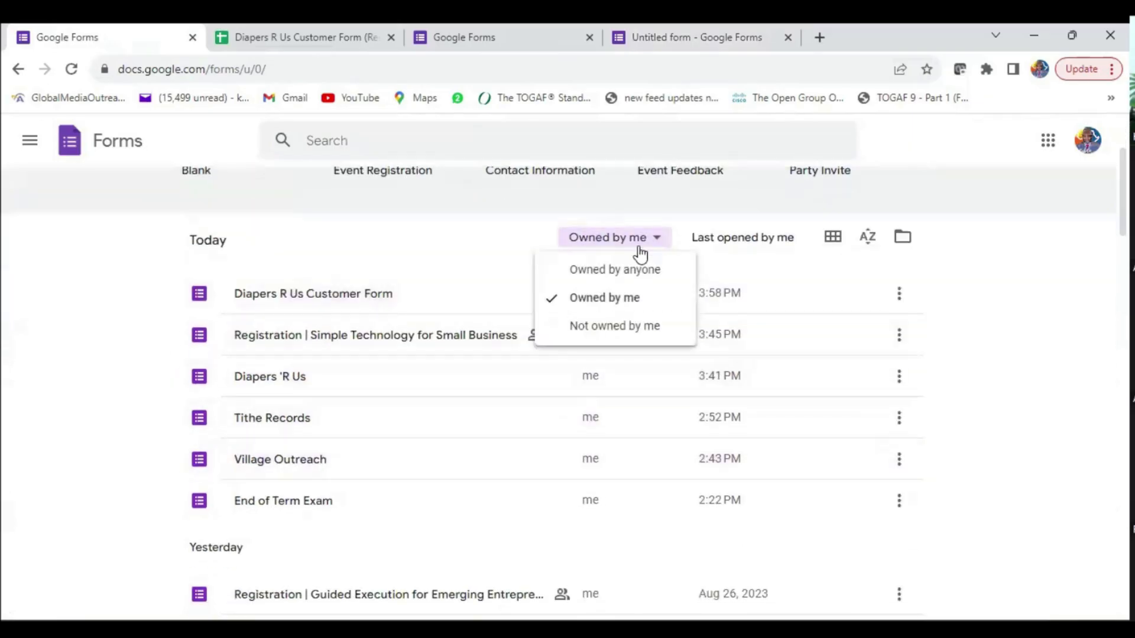
click(602, 327)
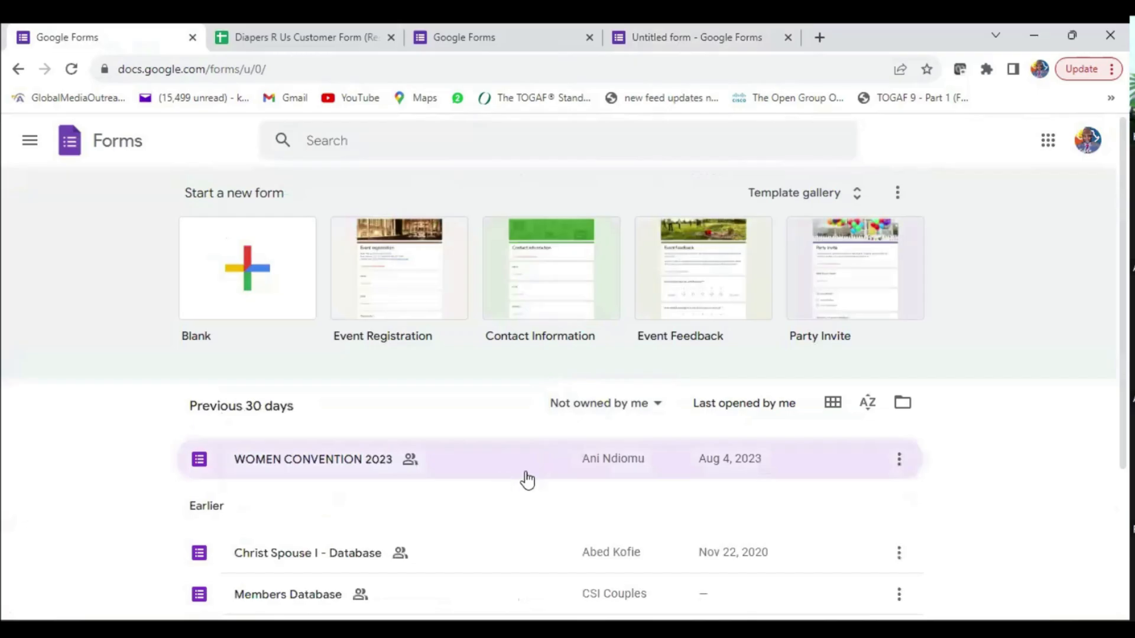
scroll(631, 350, down, 3)
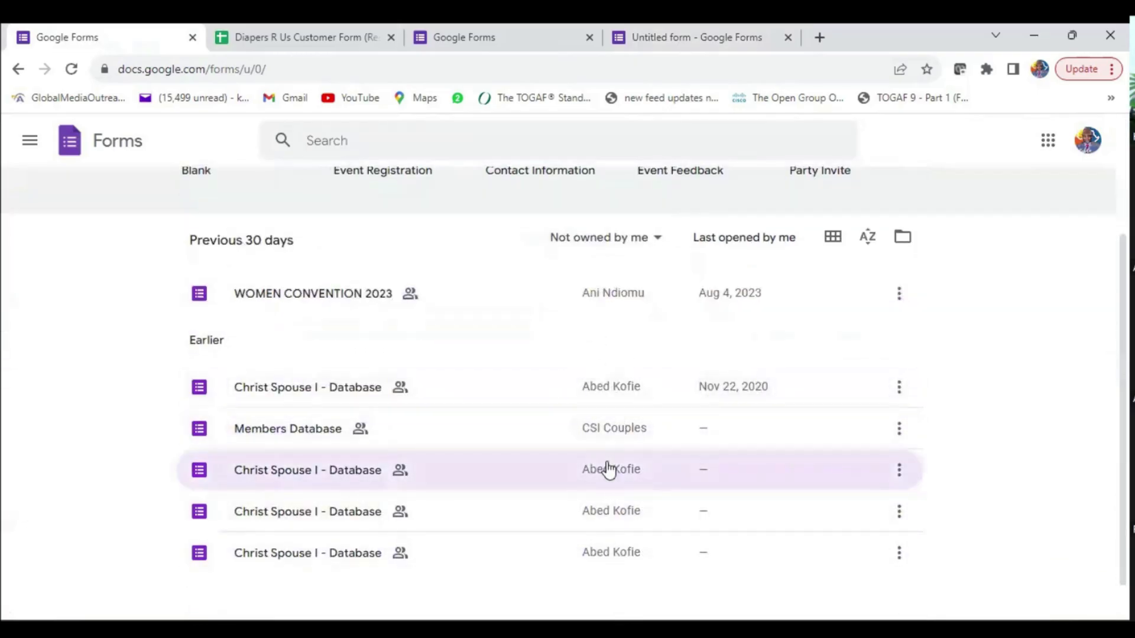
scroll(565, 378, up, 3)
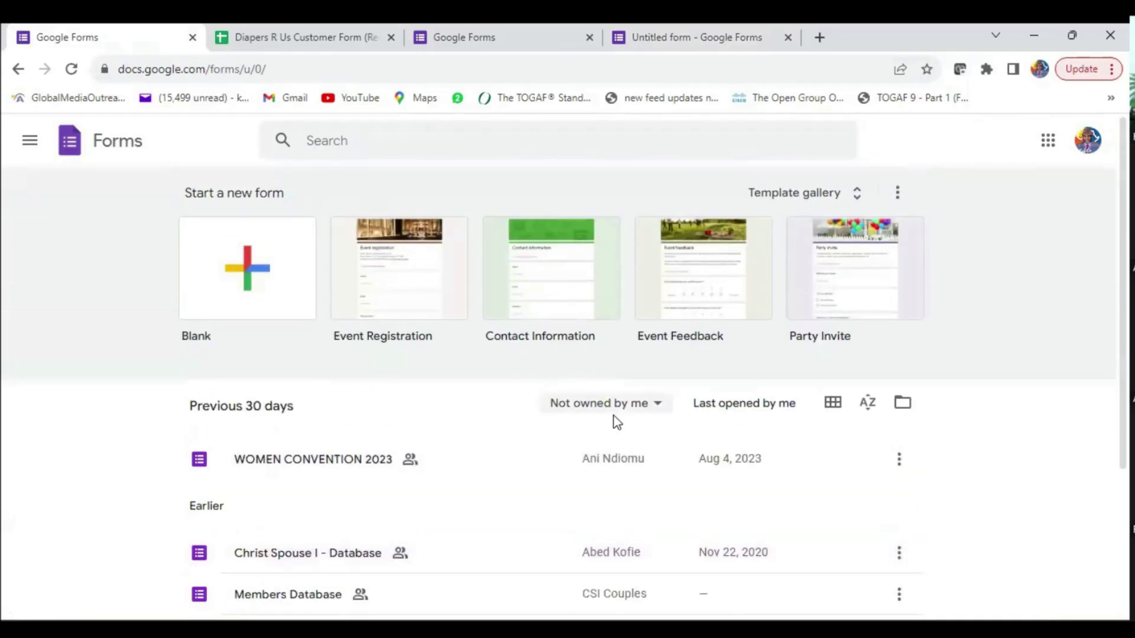
click(657, 407)
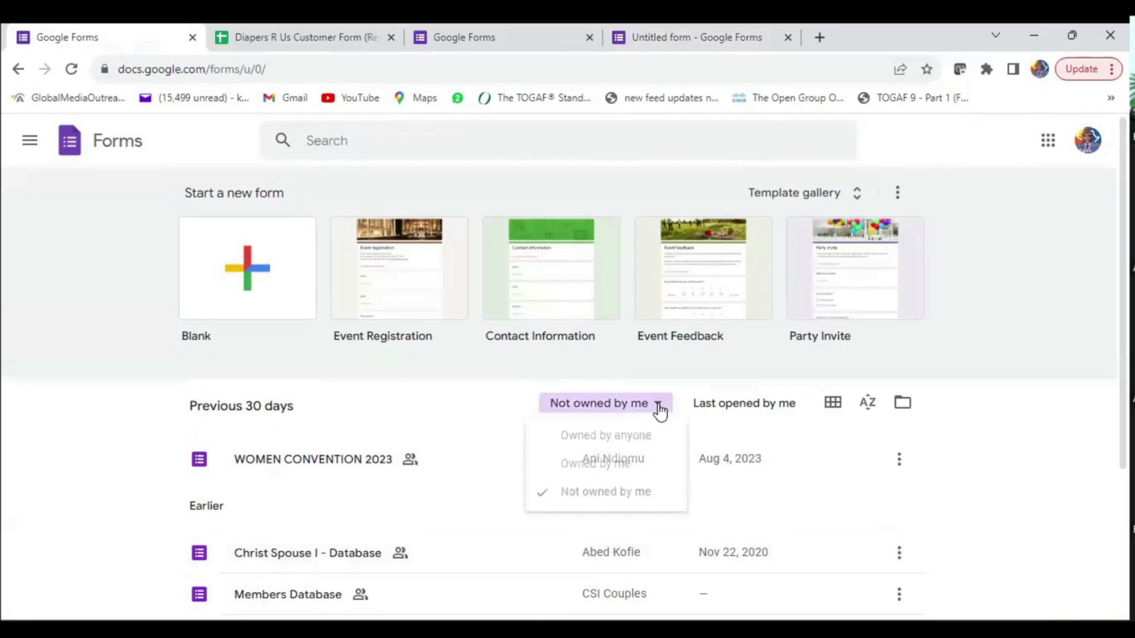
click(593, 440)
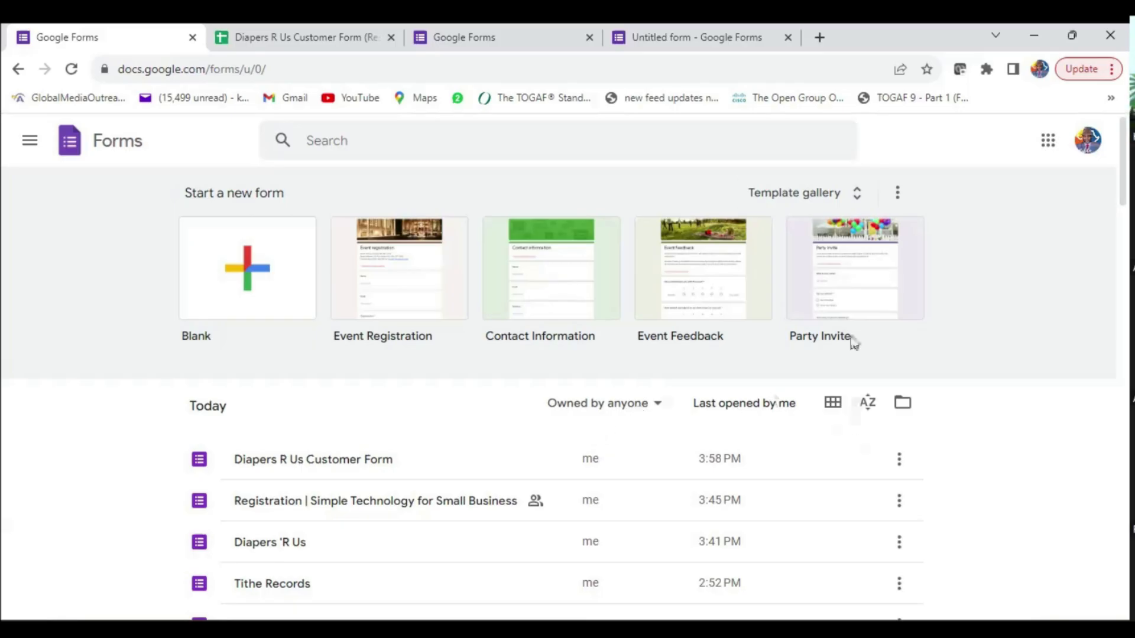
Open the Google Workspace Marketplace from the untitled form and browse the available add-ons that work with Forms.
click(711, 30)
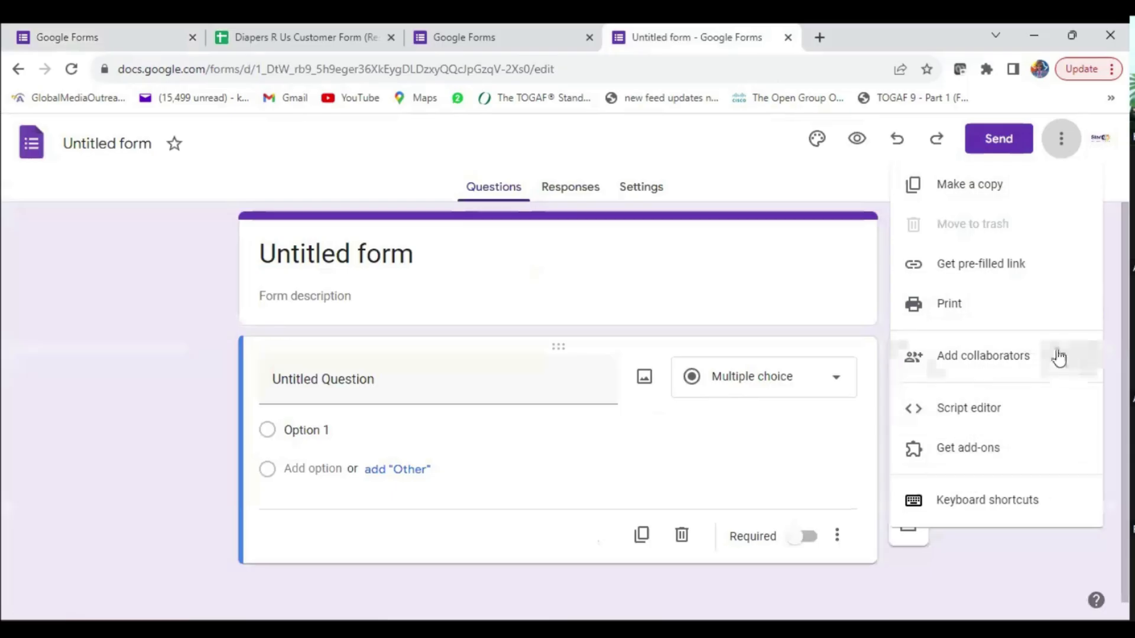
click(972, 455)
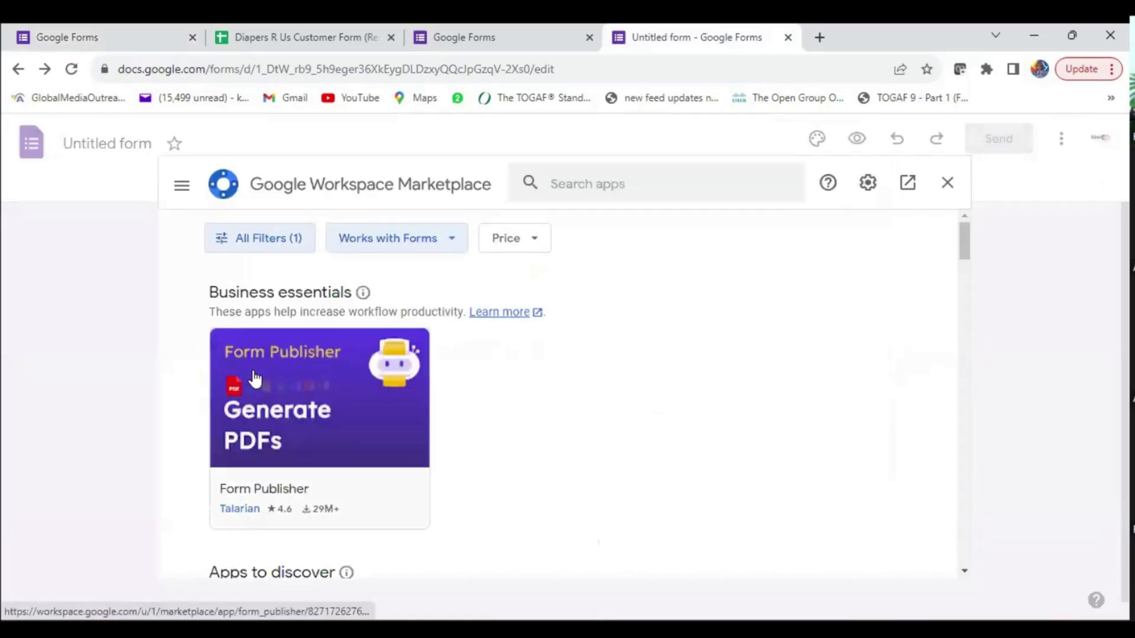
scroll(560, 417, down, 4)
scroll(561, 415, up, 4)
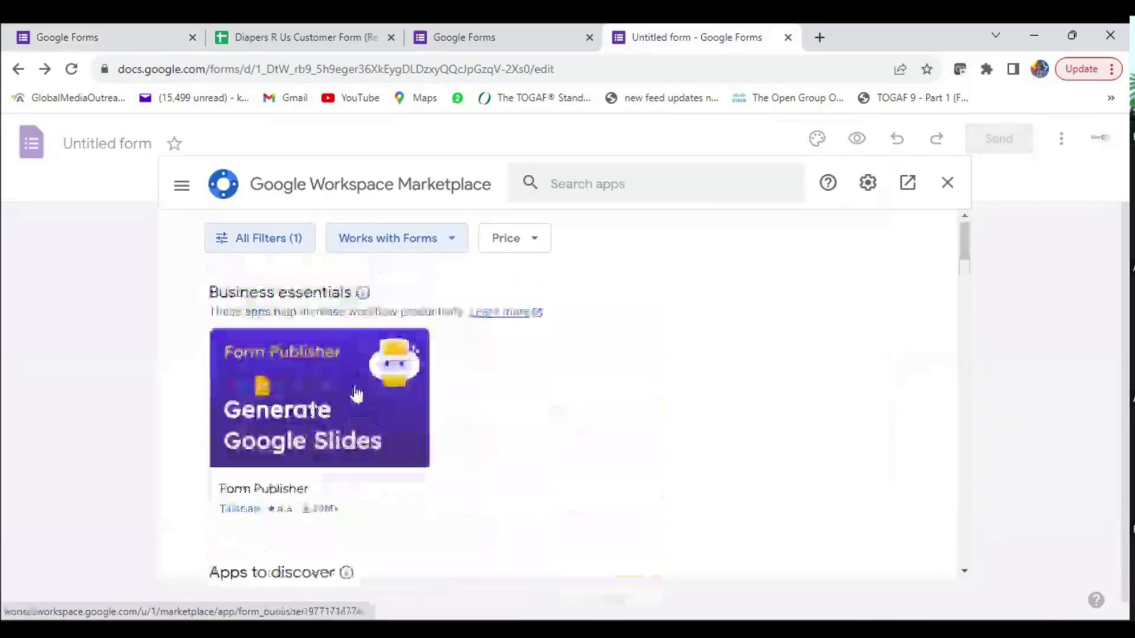
scroll(349, 384, down, 9)
scroll(438, 390, down, 10)
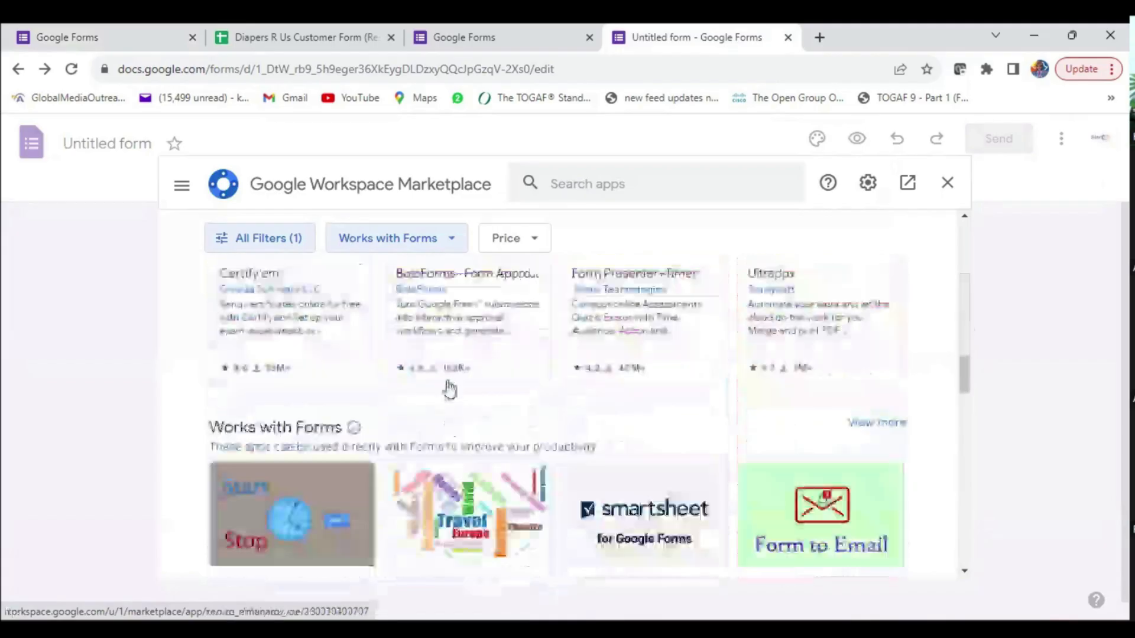
scroll(591, 411, down, 5)
scroll(585, 449, down, 12)
scroll(579, 436, down, 4)
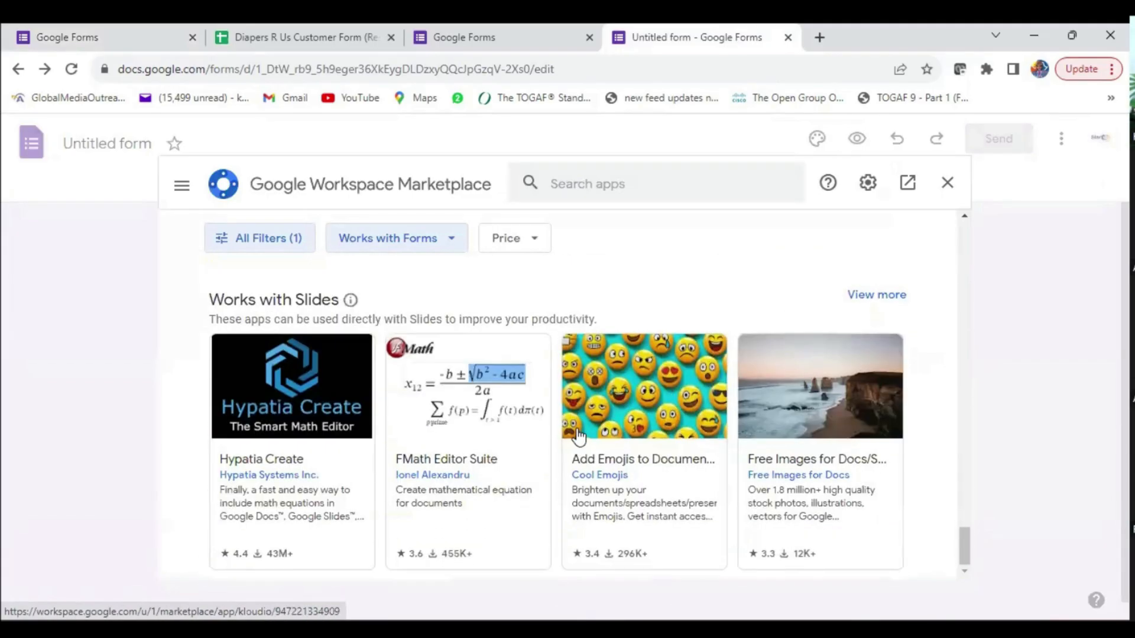
scroll(579, 437, up, 15)
scroll(578, 414, up, 10)
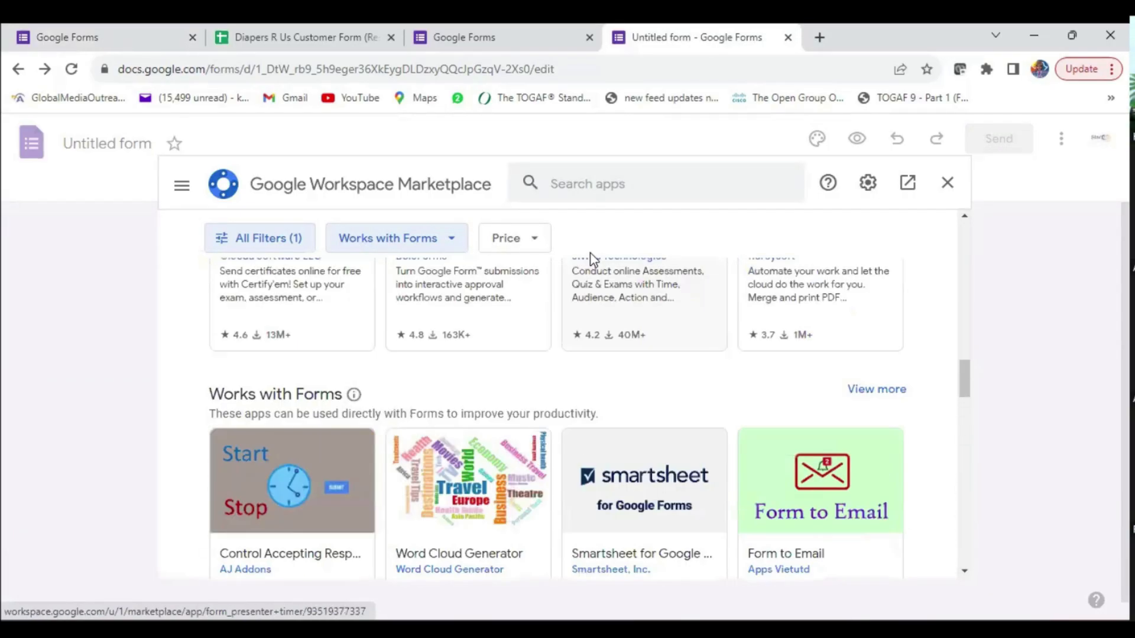
Search the Google Workspace Marketplace for Booking Calendar and open its add-on listing.
click(593, 179)
text(Booking calendar)
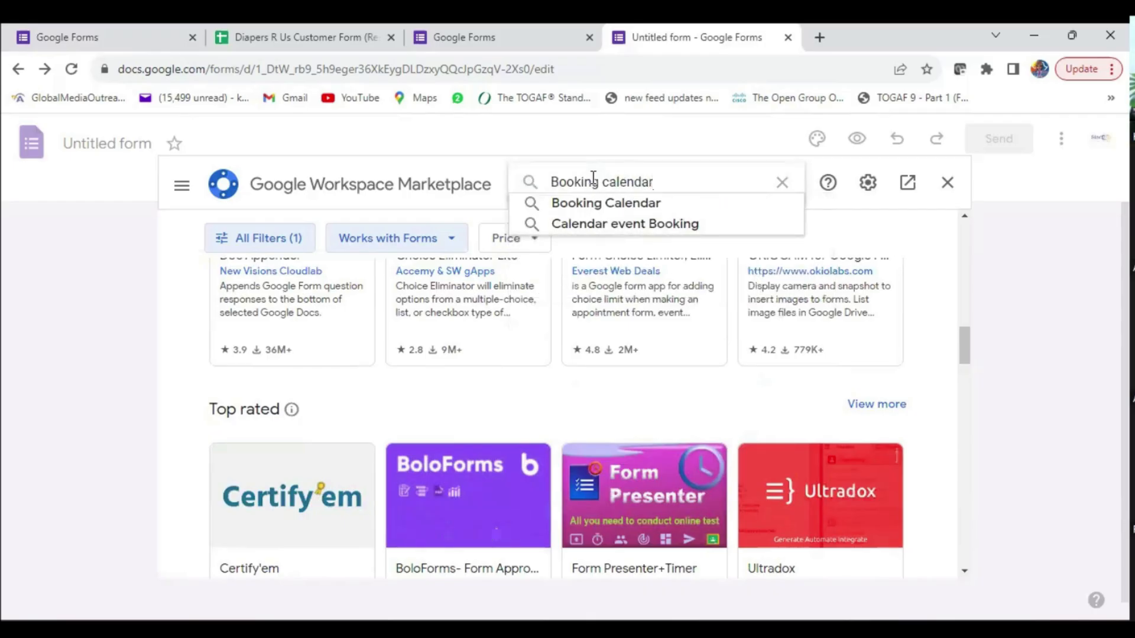
click(580, 203)
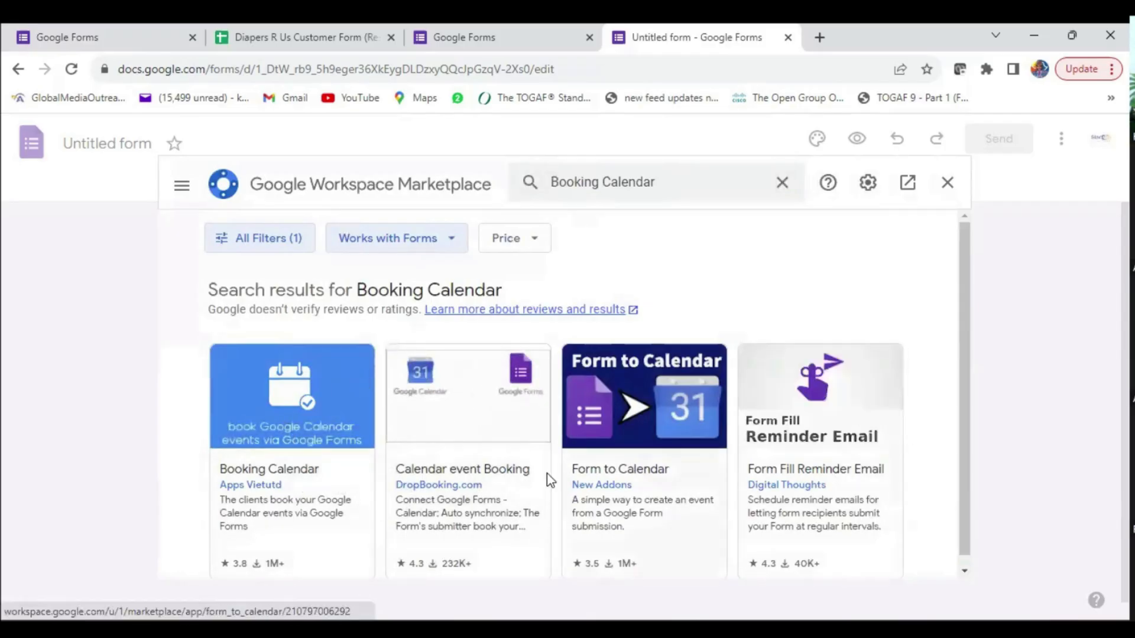
scroll(659, 443, down, 1)
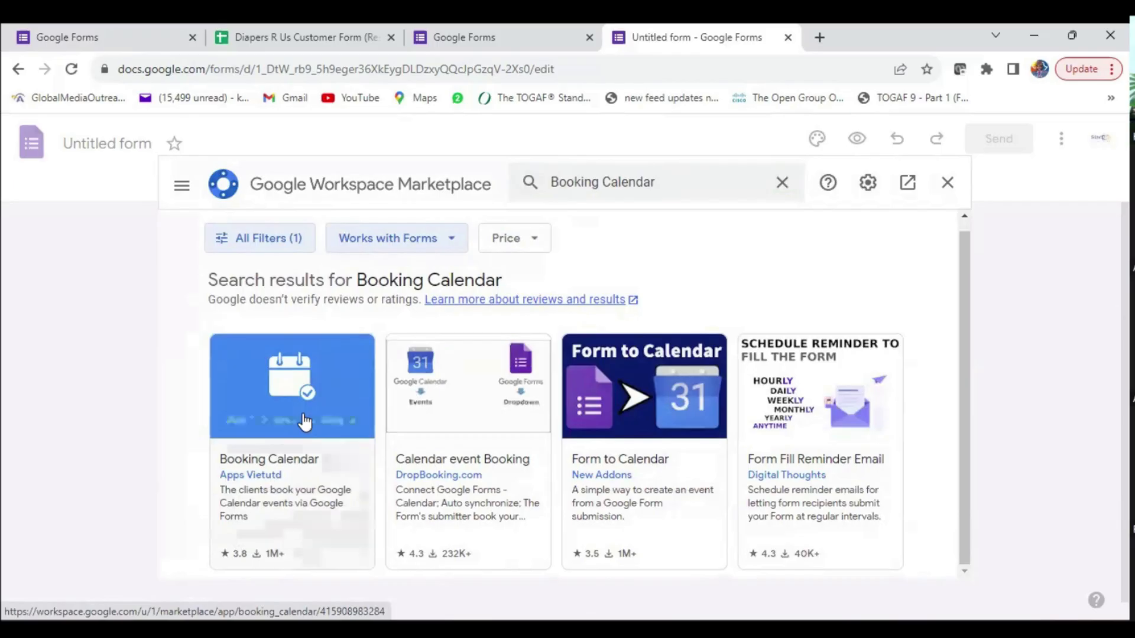
click(303, 415)
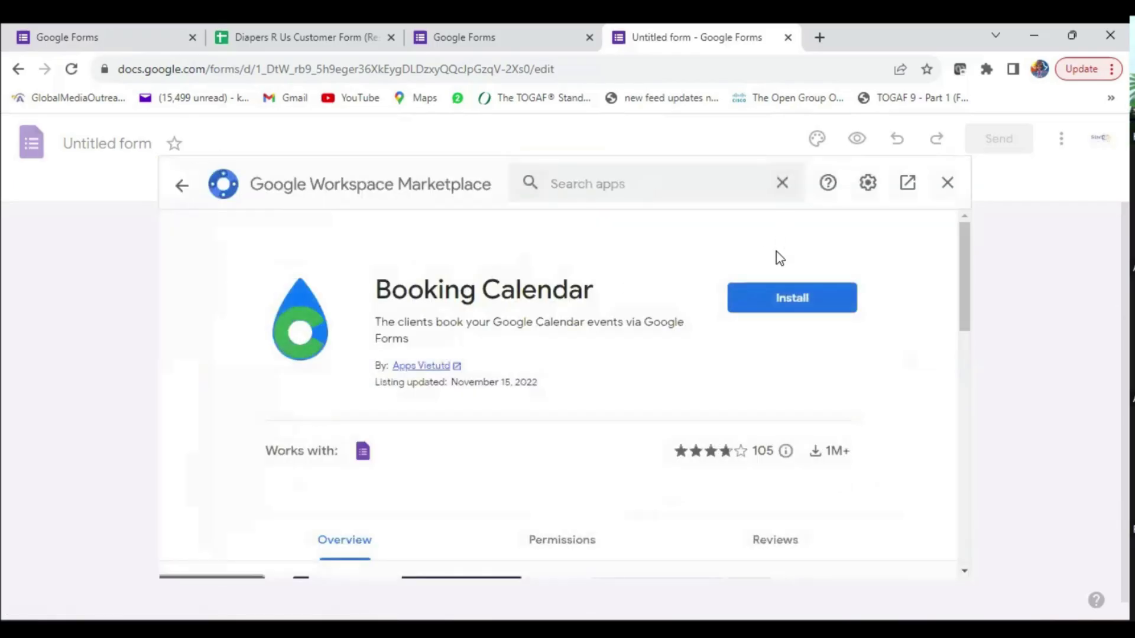
Try to install the Booking Calendar add-on and close the authorization window.
click(770, 299)
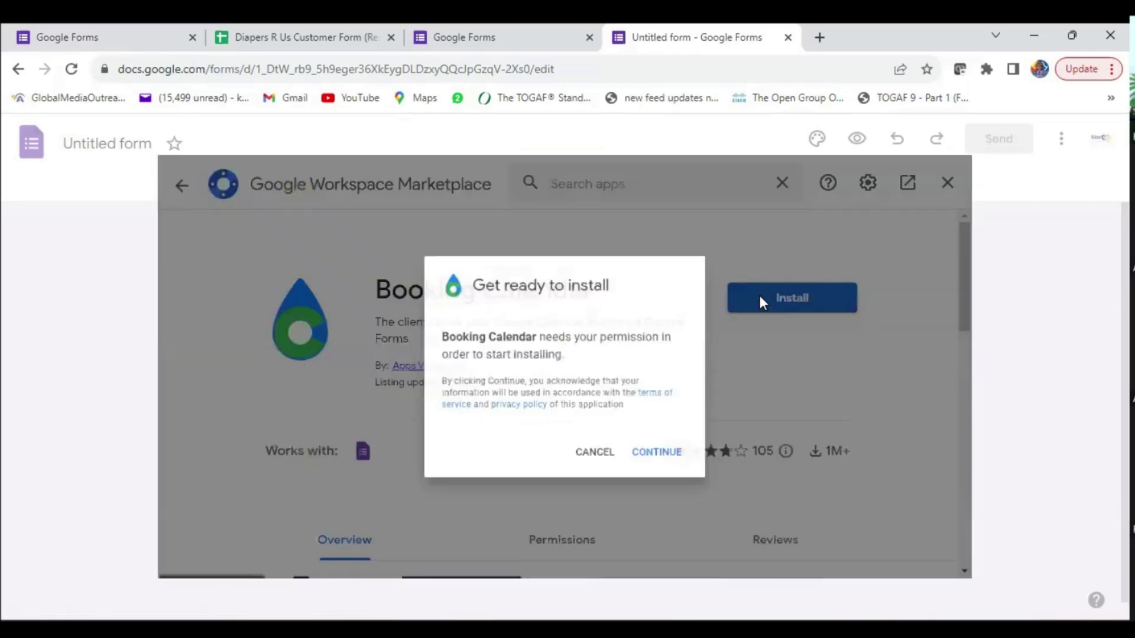
click(665, 462)
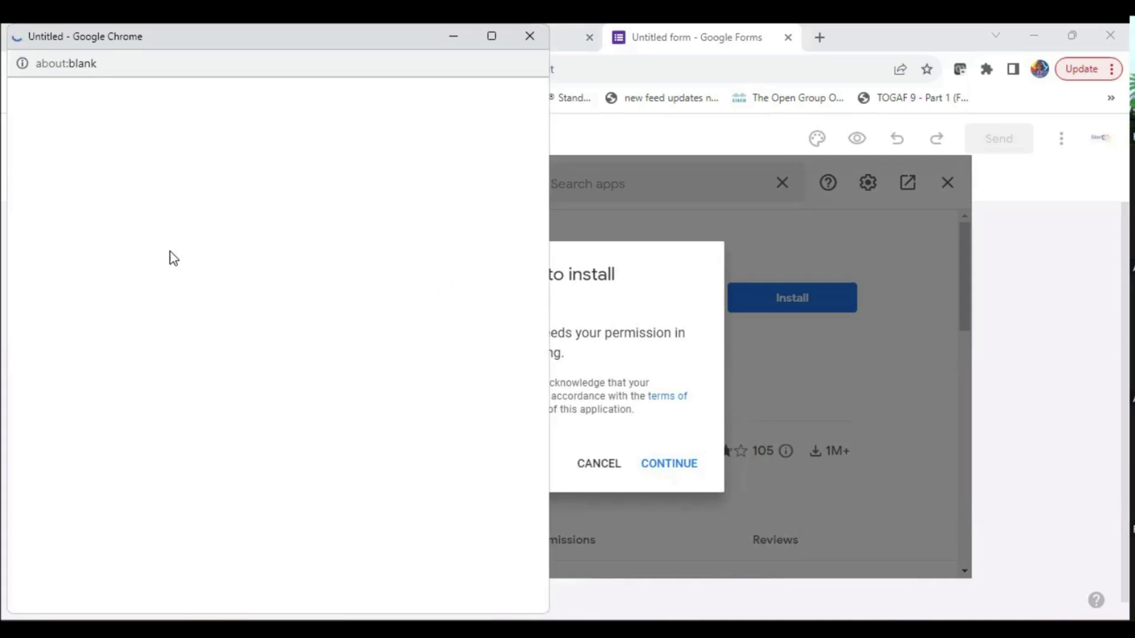
scroll(416, 303, down, 10)
scroll(417, 303, down, 5)
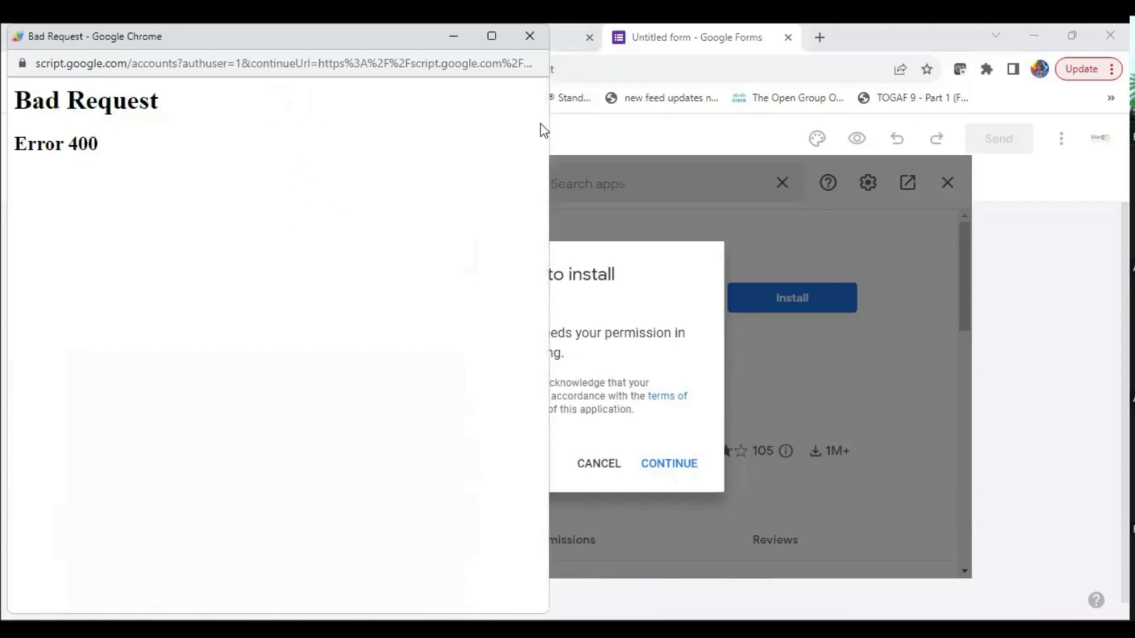
click(531, 35)
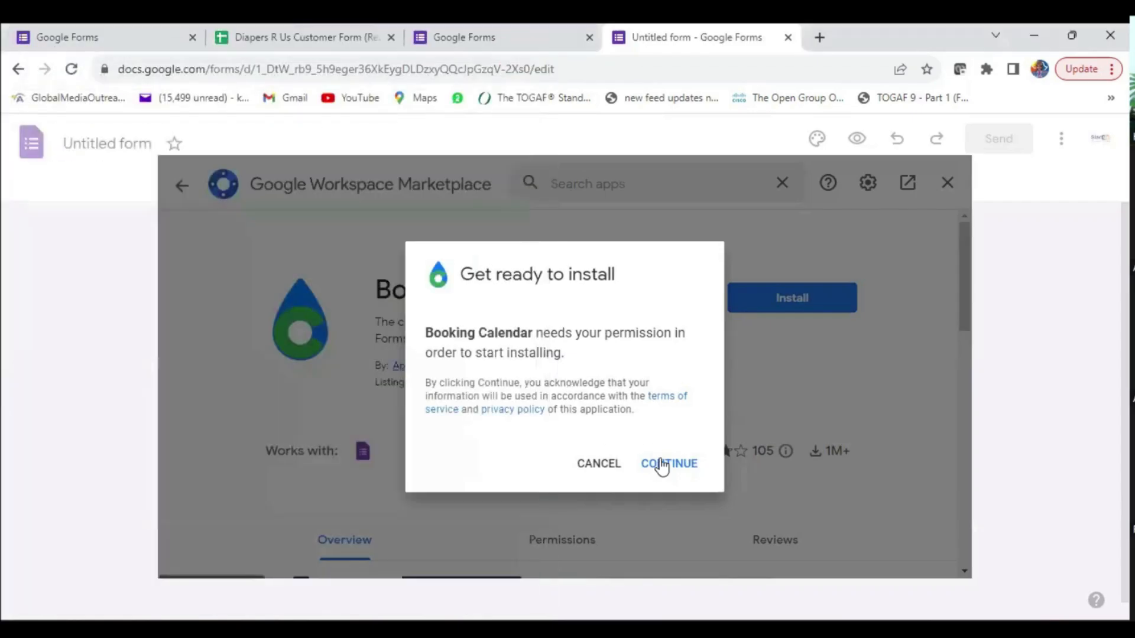
Retry the Booking Calendar installation from its listing and dismiss the authorization window again.
click(662, 463)
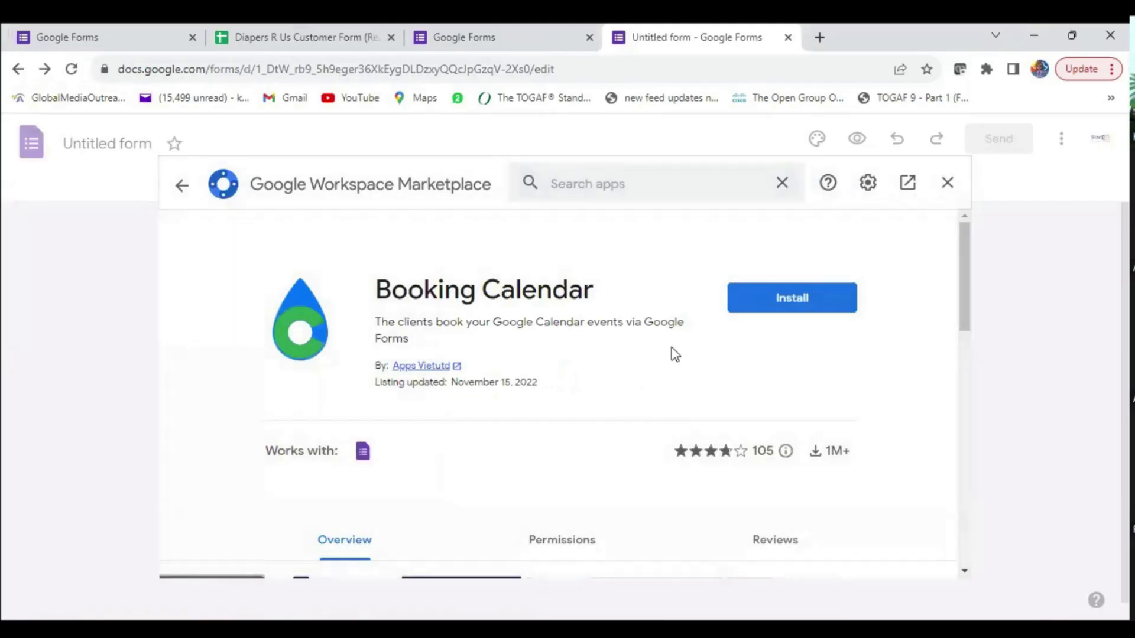
click(798, 307)
click(666, 469)
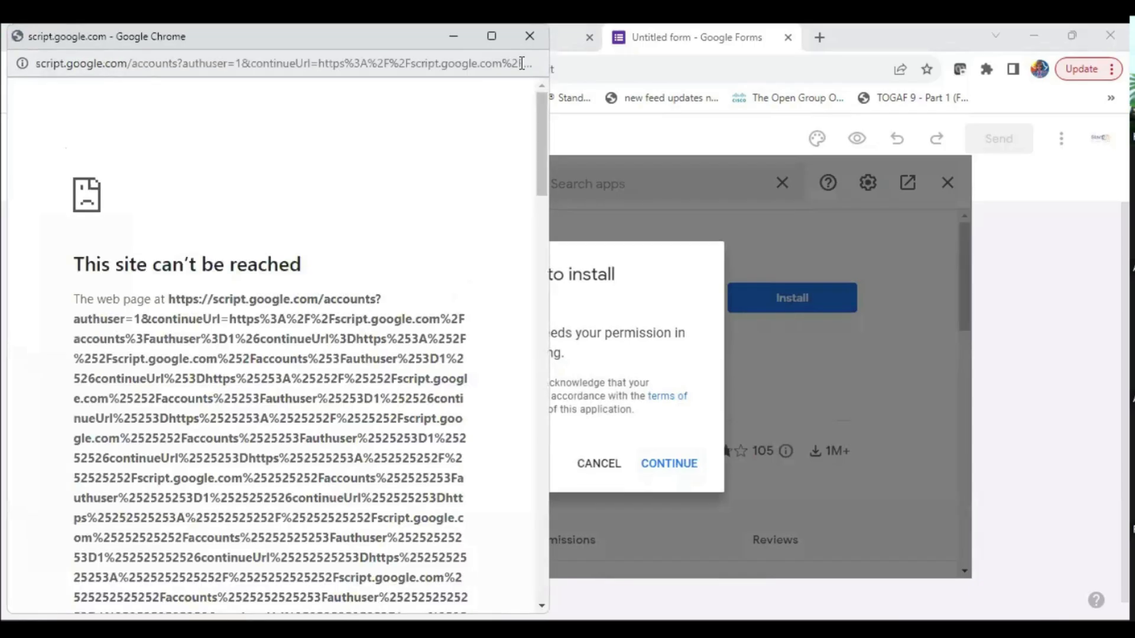
click(526, 37)
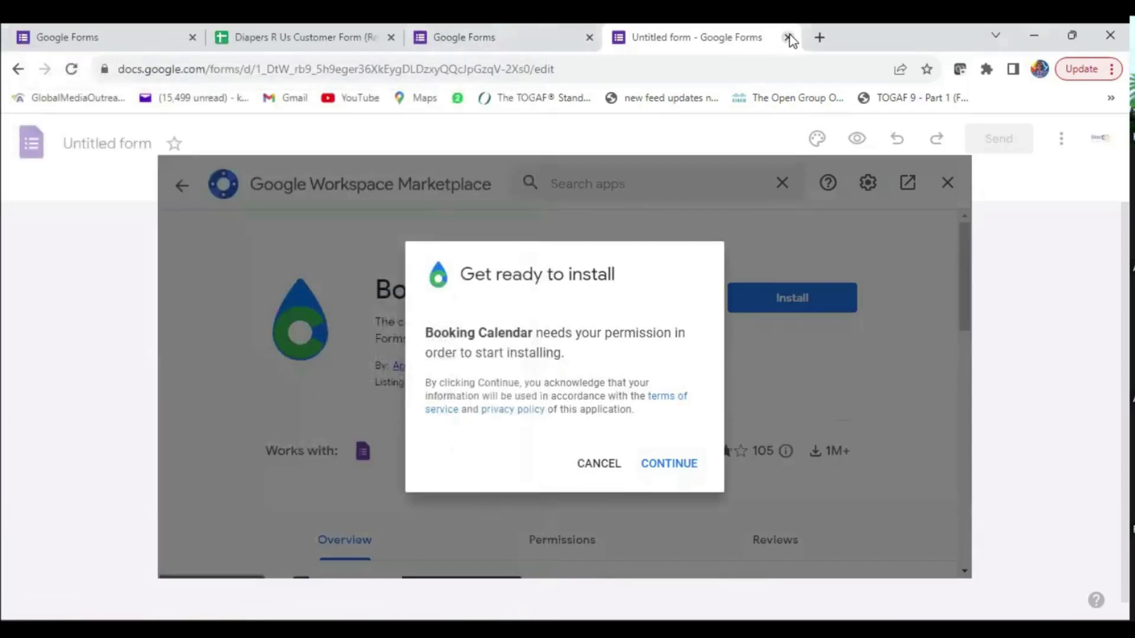
Close the untitled form and create a new blank form from the other account's Google Forms home page.
key(ctrl+w)
click(121, 38)
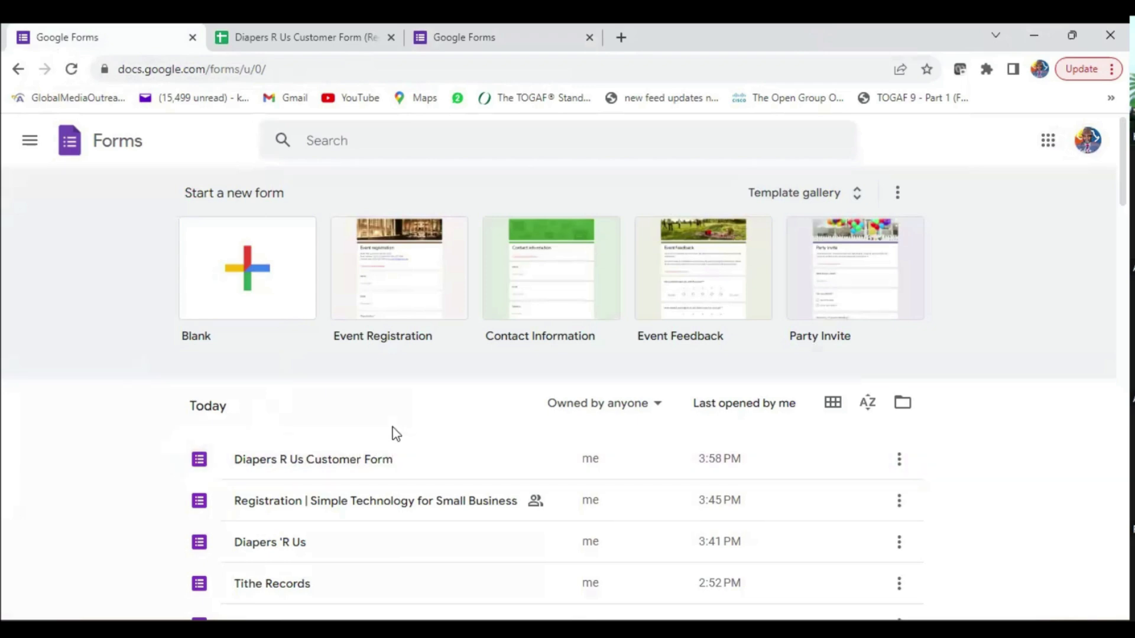
scroll(393, 435, down, 3)
scroll(394, 434, up, 3)
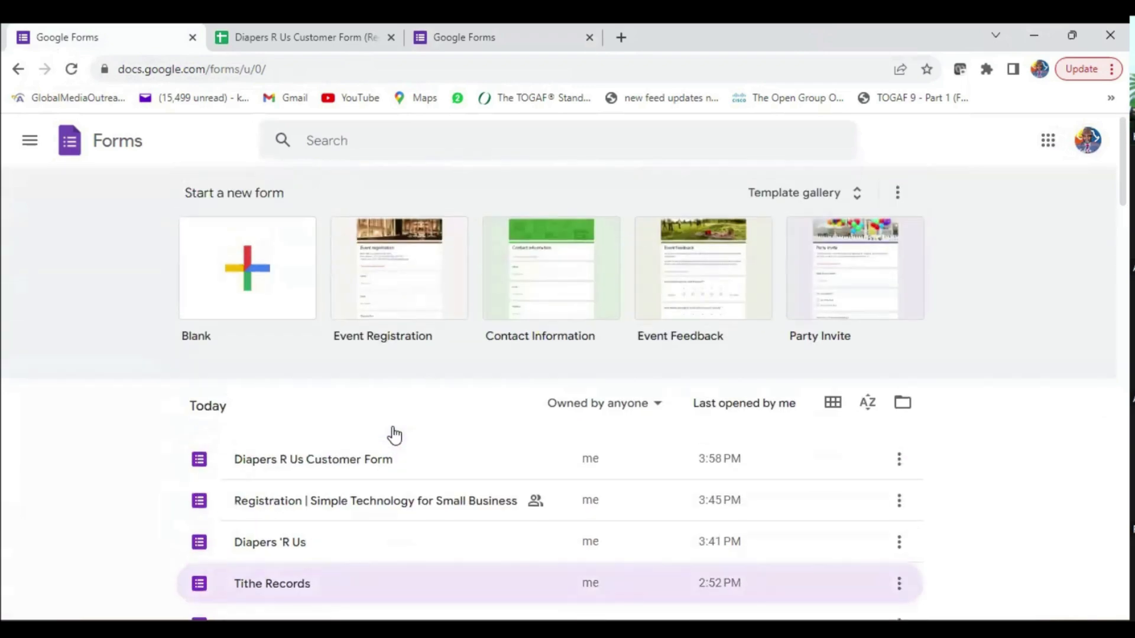
click(252, 276)
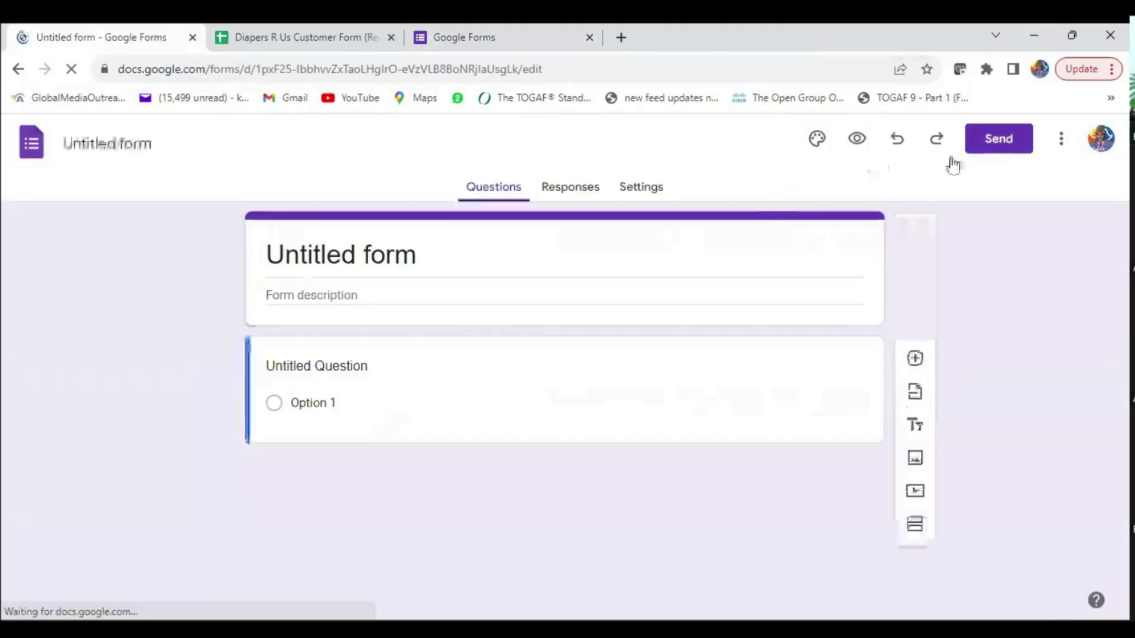
Browse the Google Workspace Marketplace add-ons from the new form and open the Form Publisher listing.
click(1061, 142)
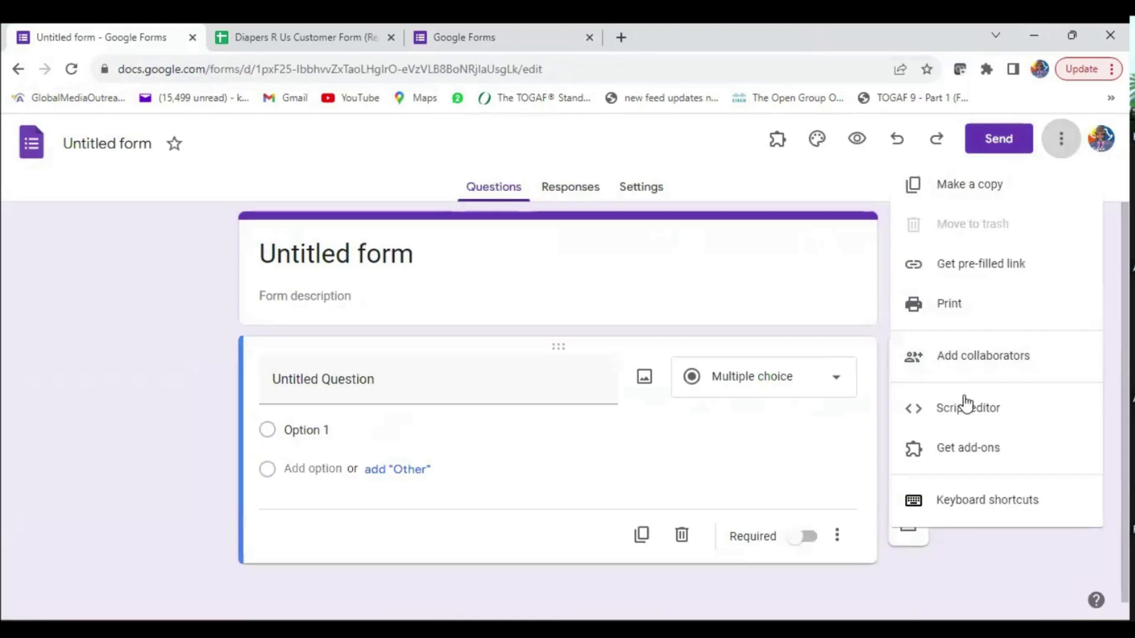
click(946, 452)
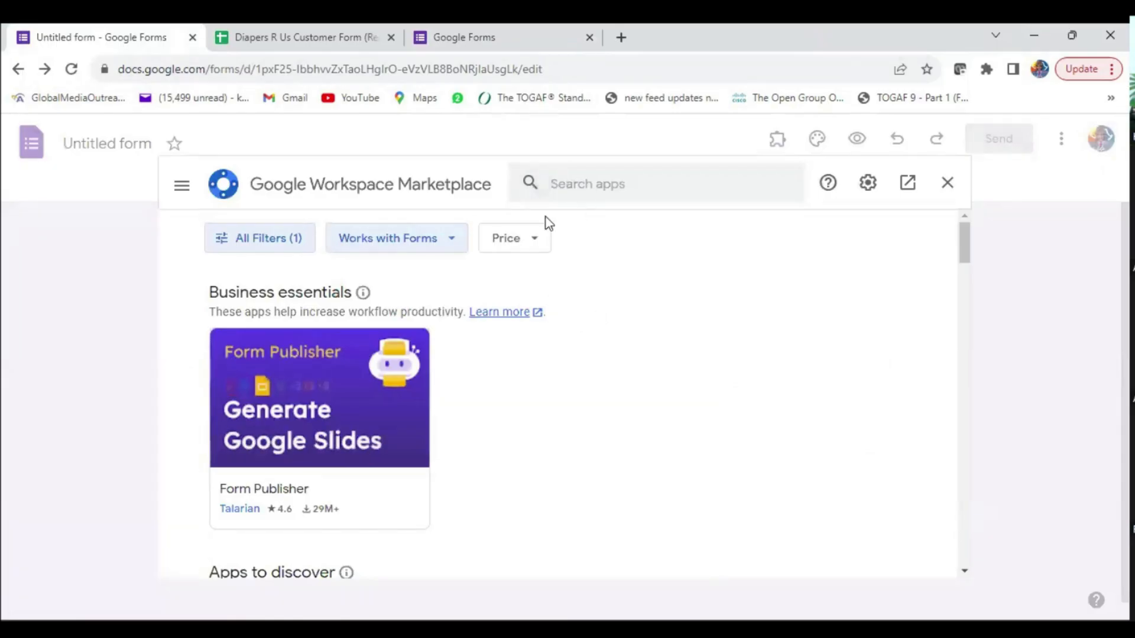
scroll(476, 376, down, 2)
scroll(473, 370, down, 3)
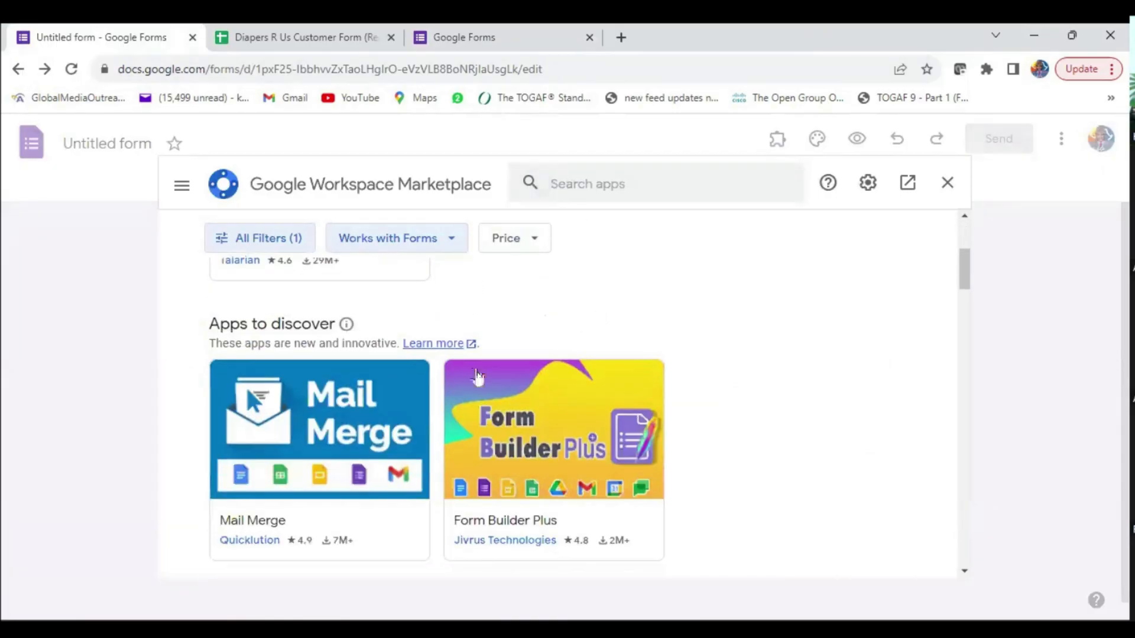
scroll(484, 375, up, 4)
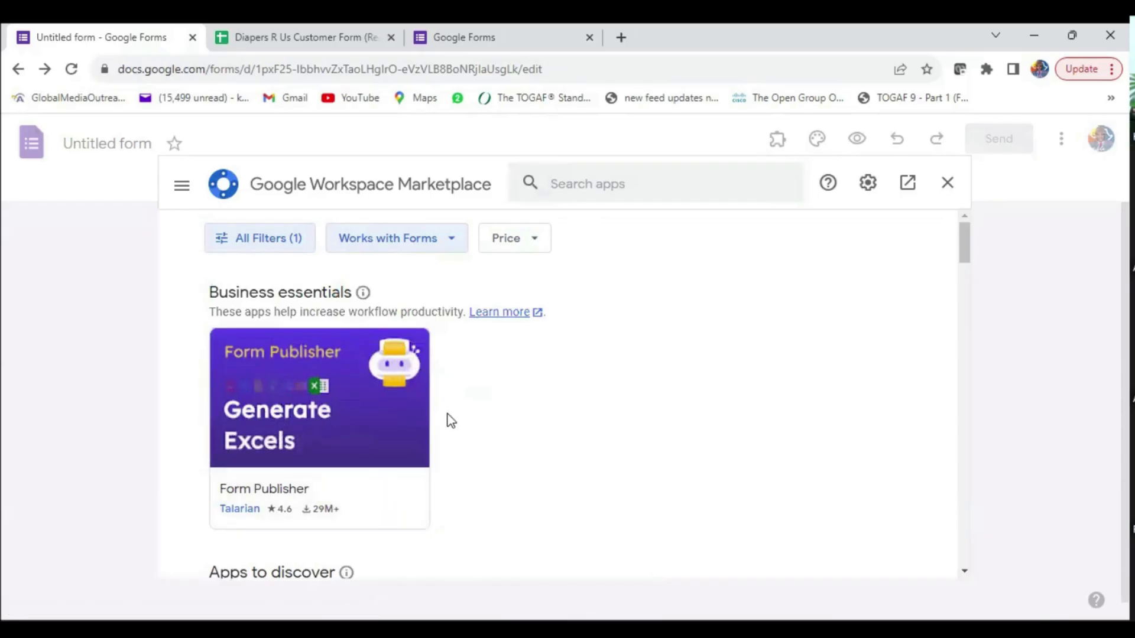
click(311, 407)
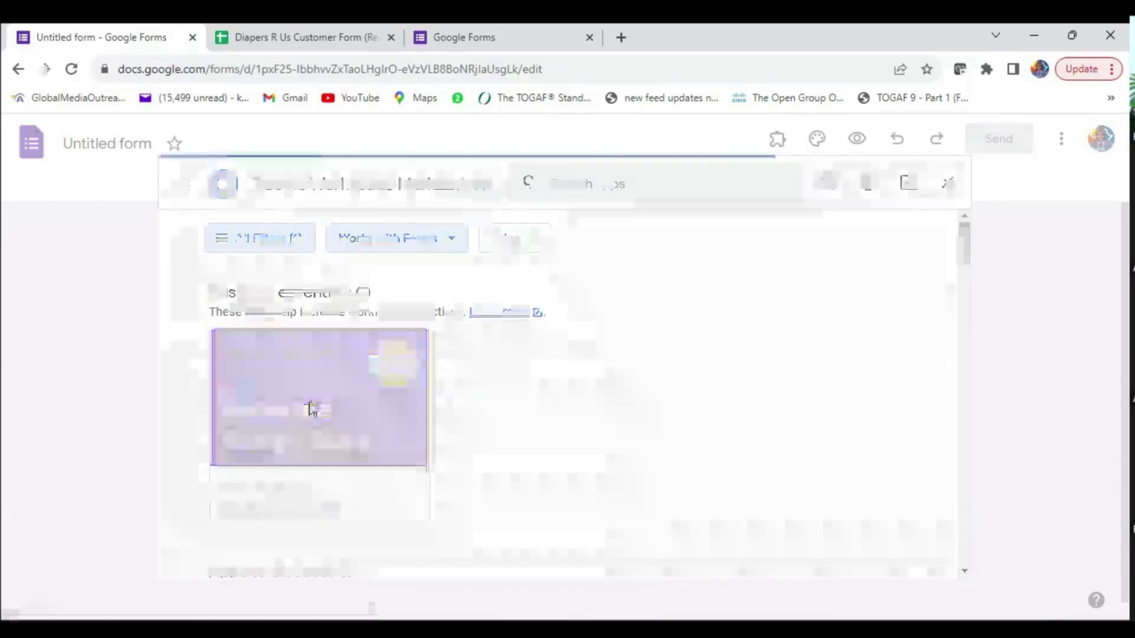
Start installing the Form Publisher add-on and choose the Google account to continue with.
click(756, 297)
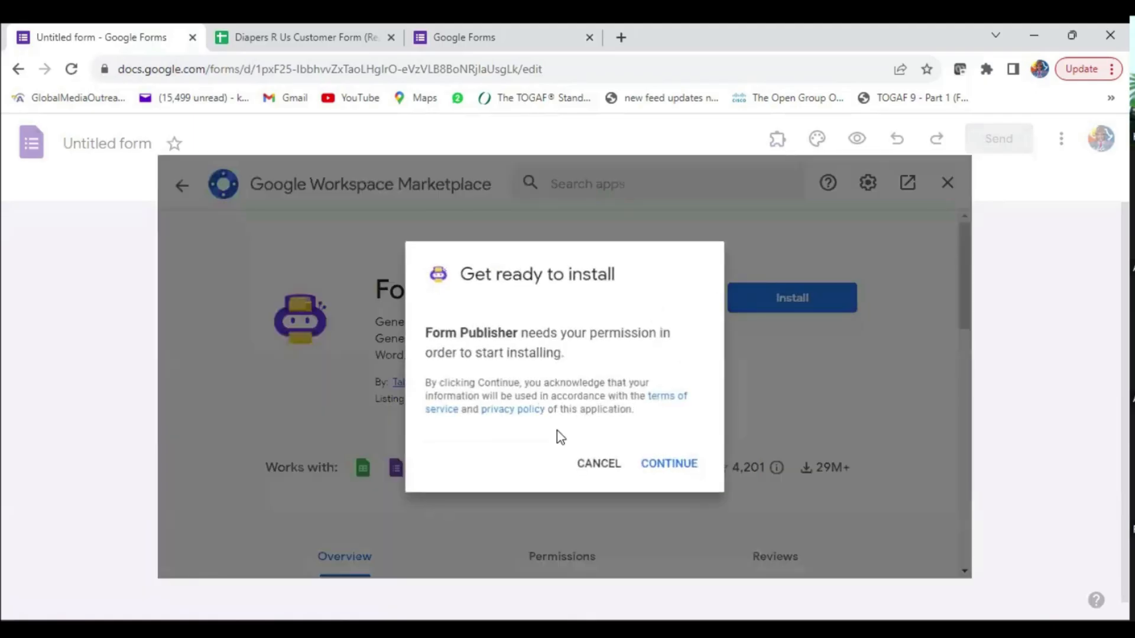
click(673, 465)
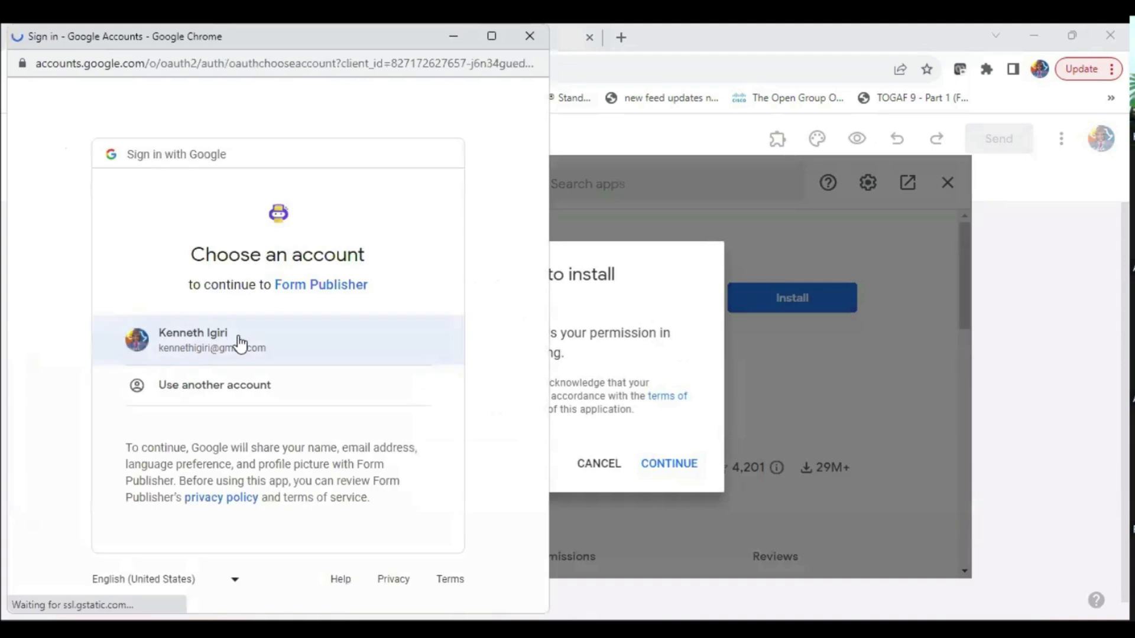
click(207, 349)
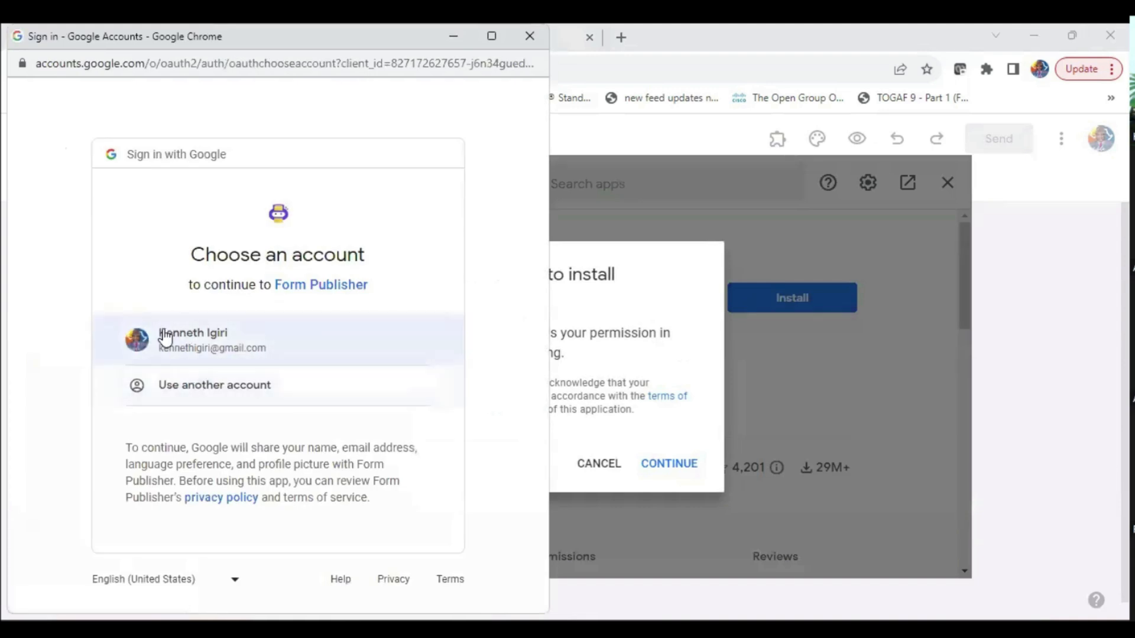
click(245, 342)
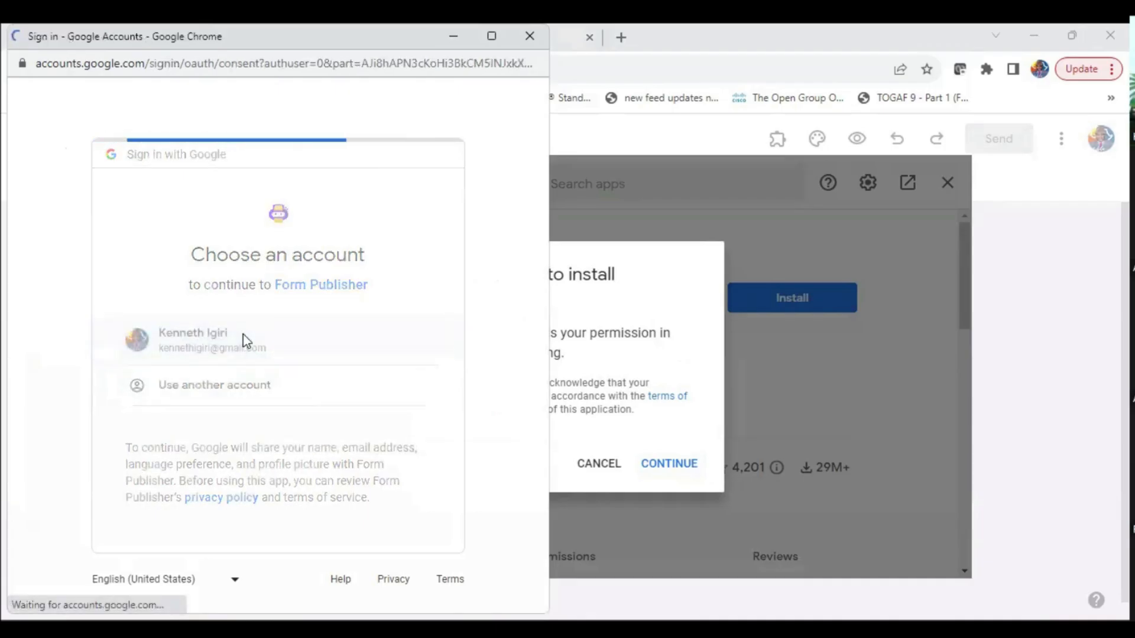
Review and allow the access permissions Form Publisher requests, and finish its installation.
scroll(342, 400, down, 7)
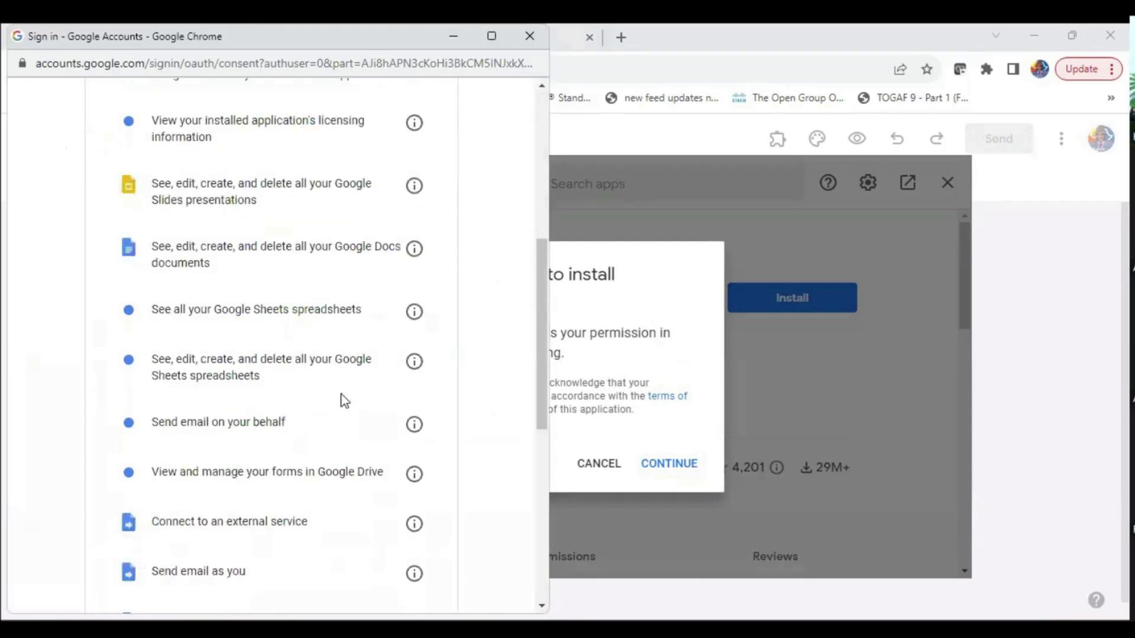
scroll(342, 400, down, 8)
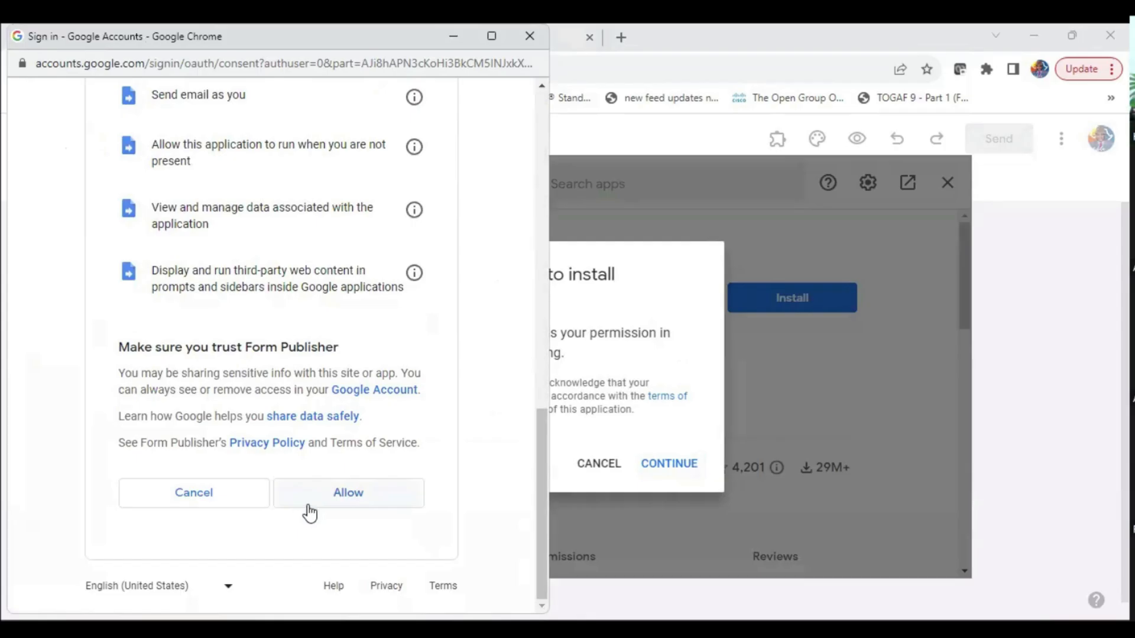
click(341, 498)
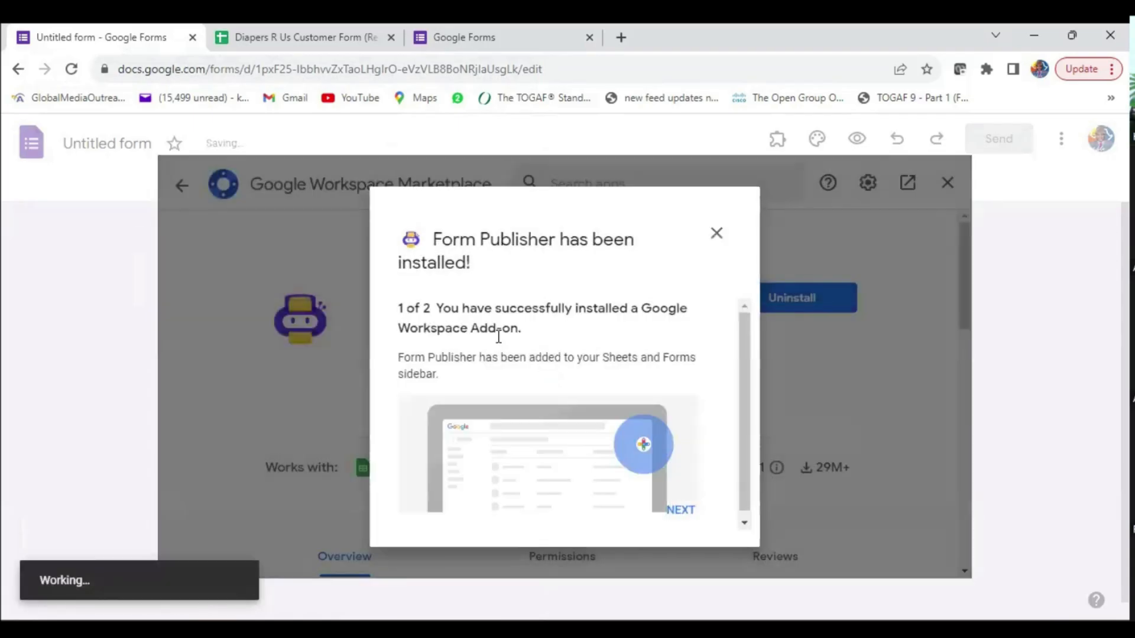
click(691, 507)
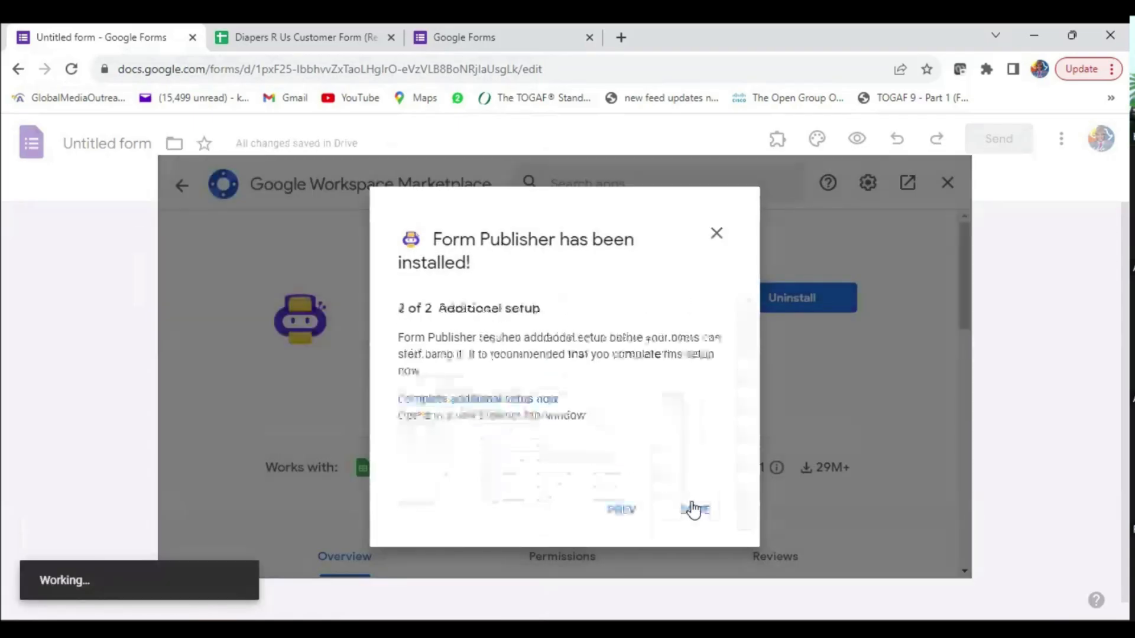
click(697, 518)
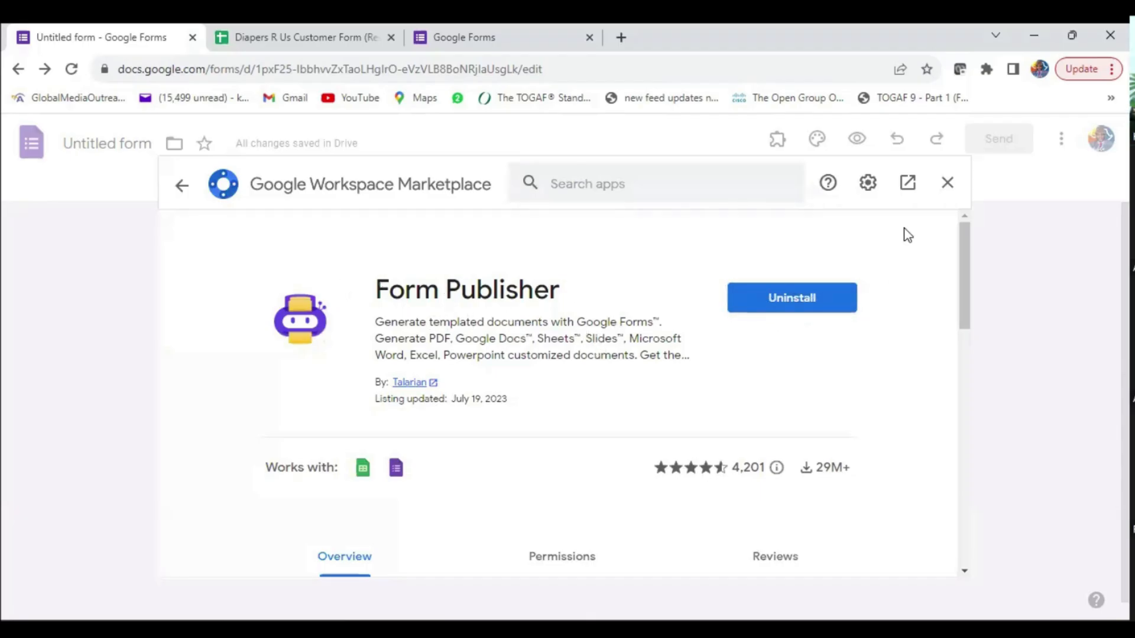
Close the Marketplace and check the form's list of installed add-ons for Form Publisher.
click(948, 185)
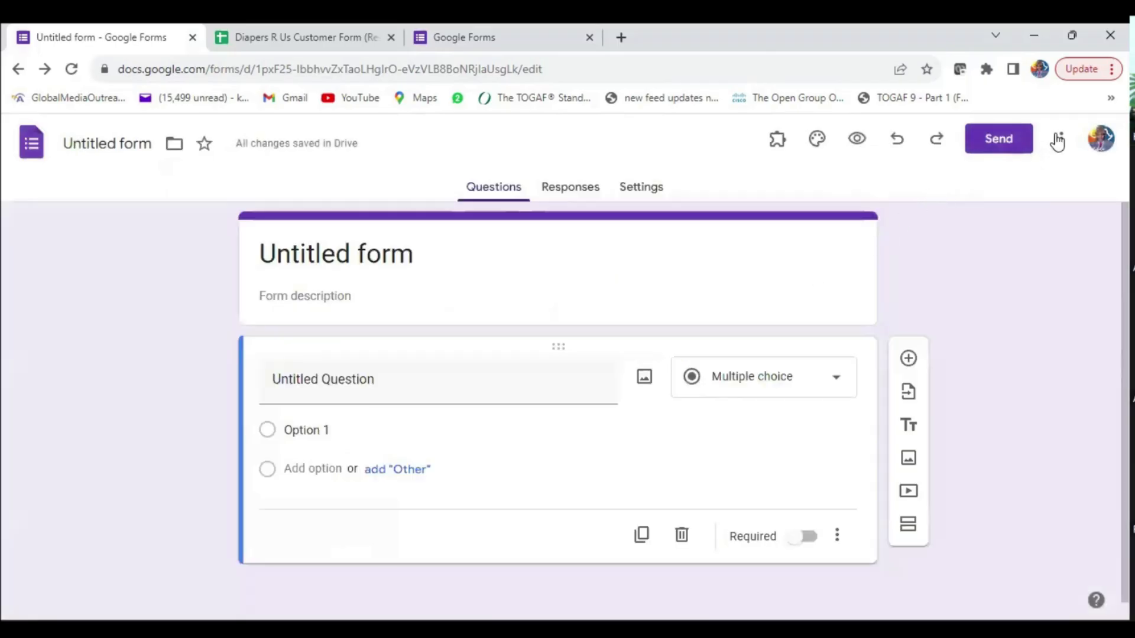
click(779, 145)
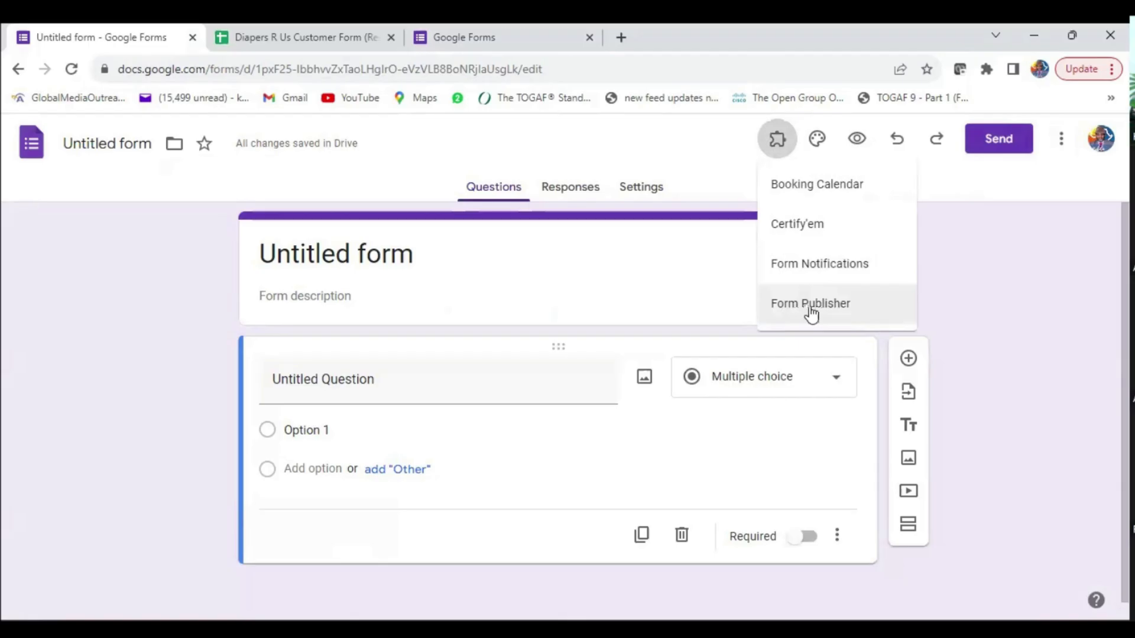
click(1014, 235)
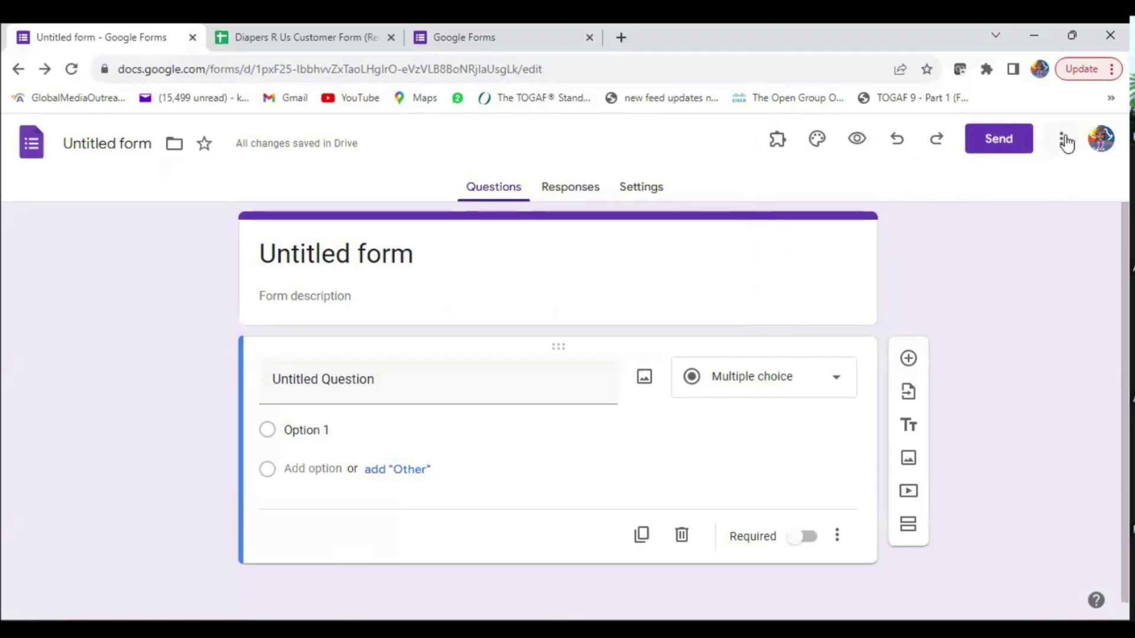
Search the Google Workspace Marketplace for "forms publisher" and open the Form Publisher listing.
click(1063, 140)
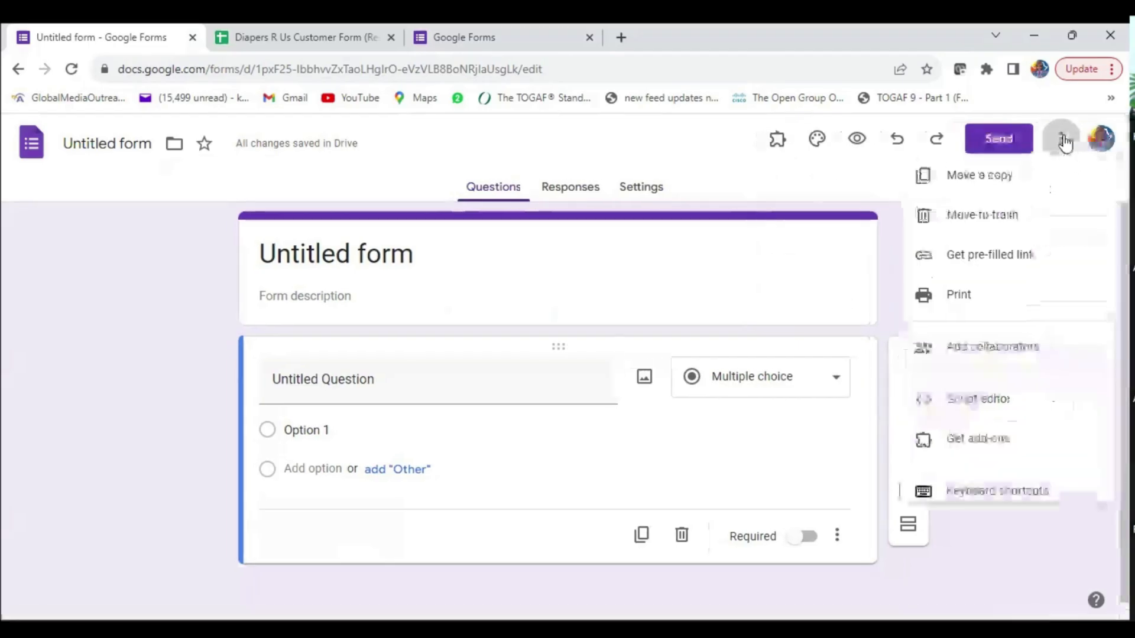
click(965, 449)
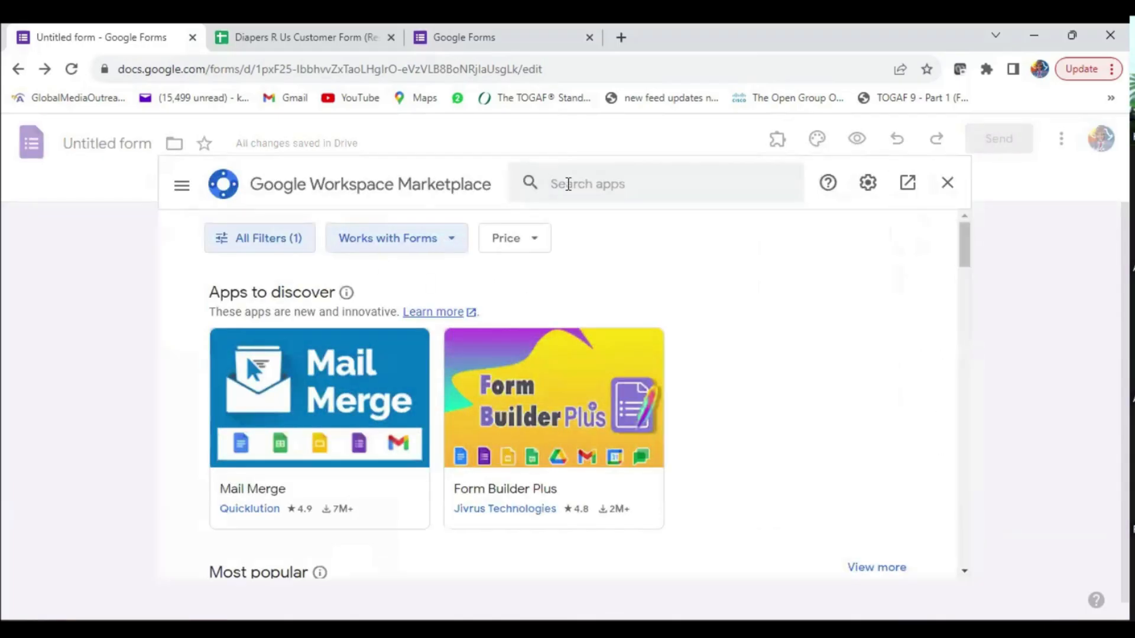
click(569, 184)
text(form)
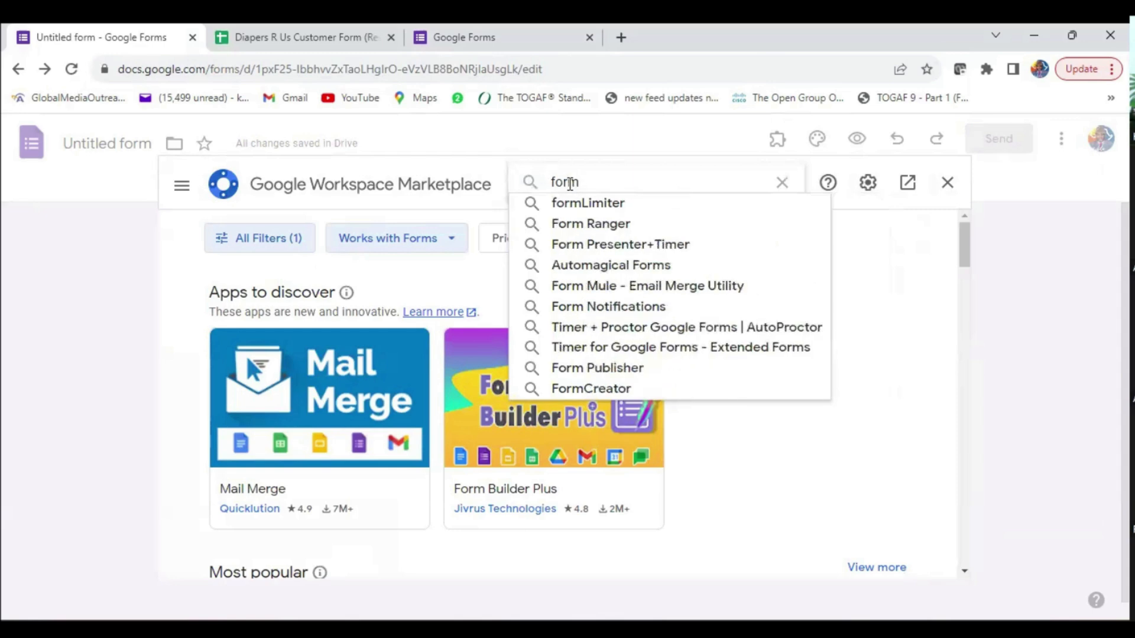
text(s publisher)
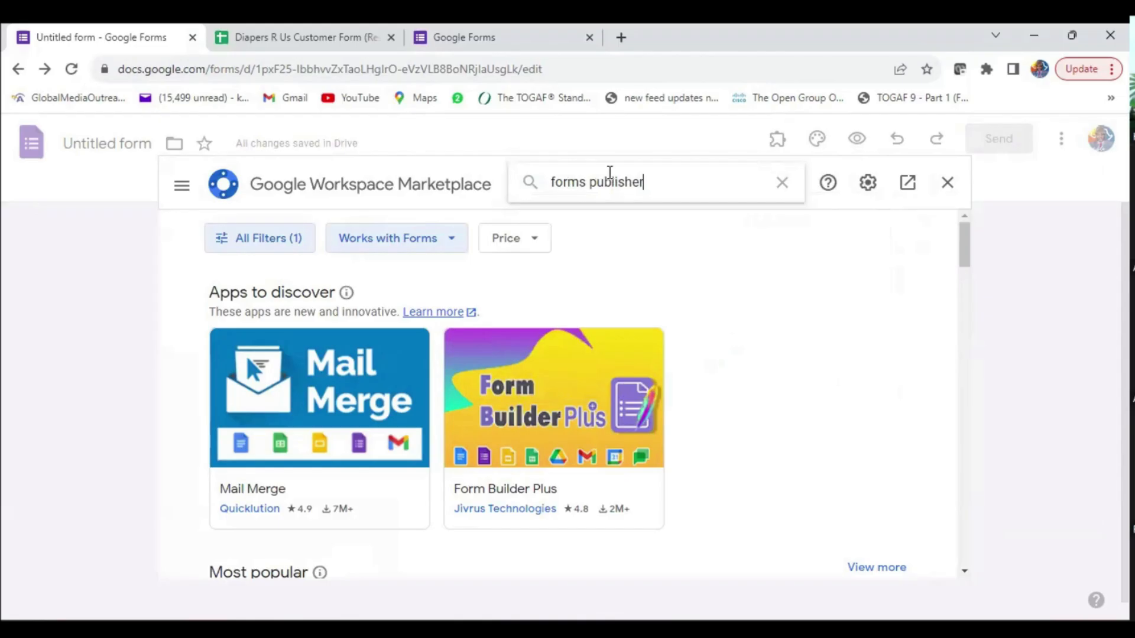
key(Return)
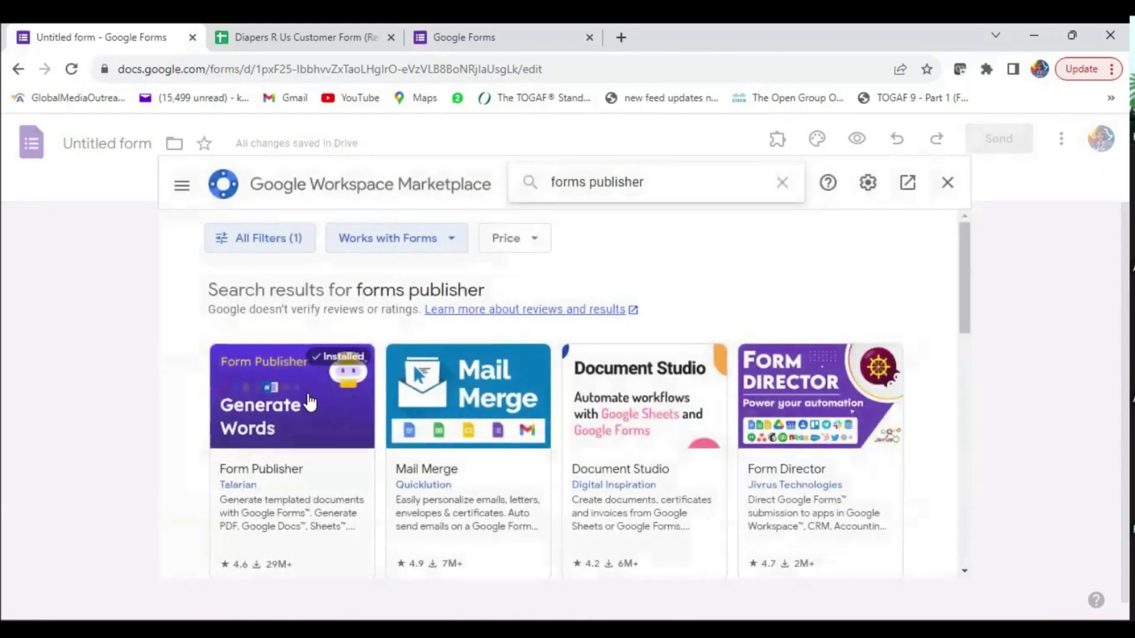
click(285, 400)
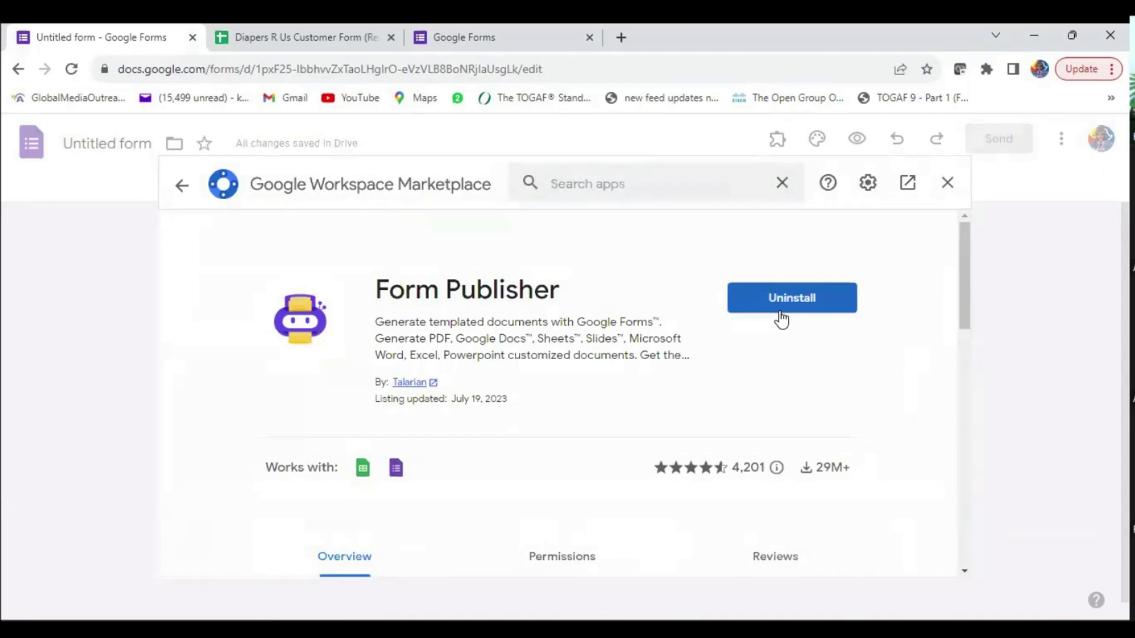
Uninstall the Form Publisher add-on and close the Marketplace.
click(786, 305)
click(664, 459)
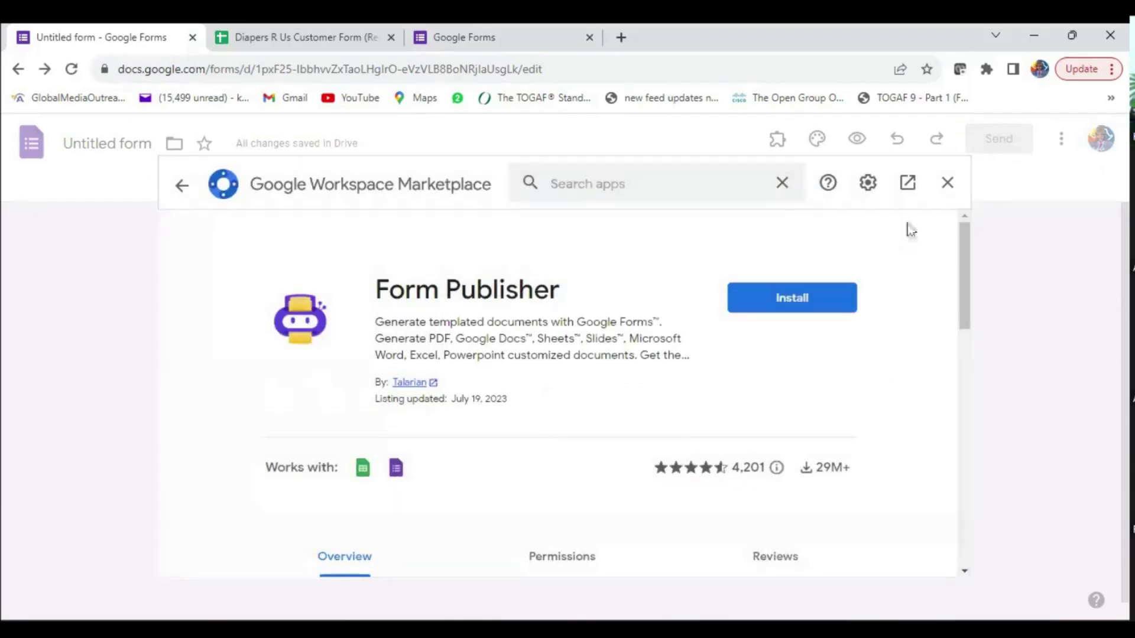
click(948, 182)
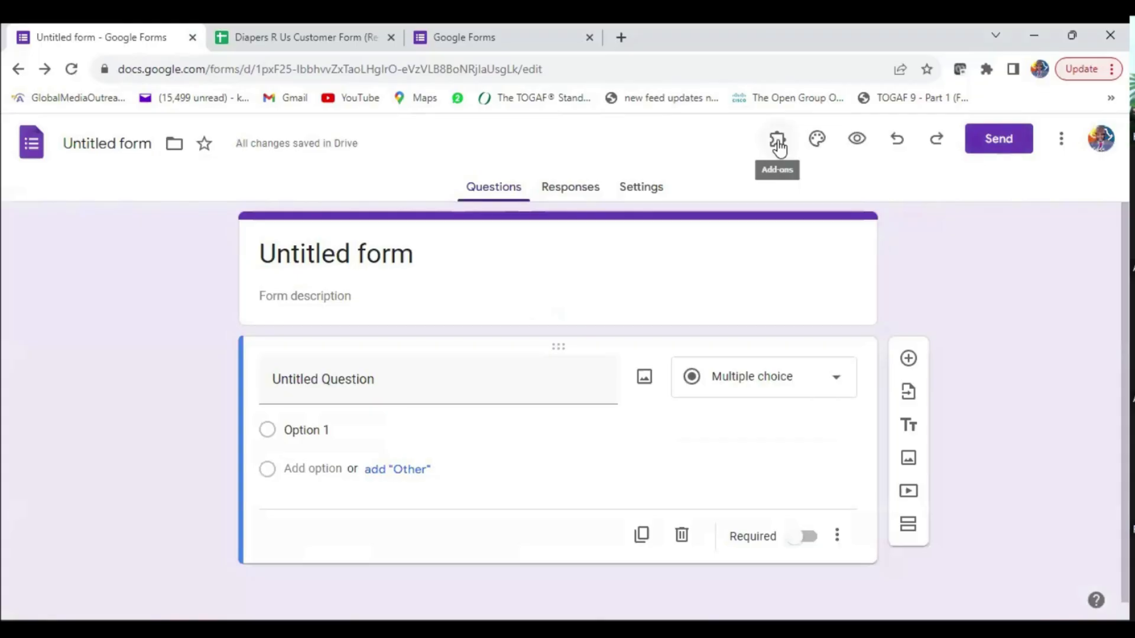
Check the form's installed add-ons, view the Booking Calendar options, and reload the form.
click(778, 145)
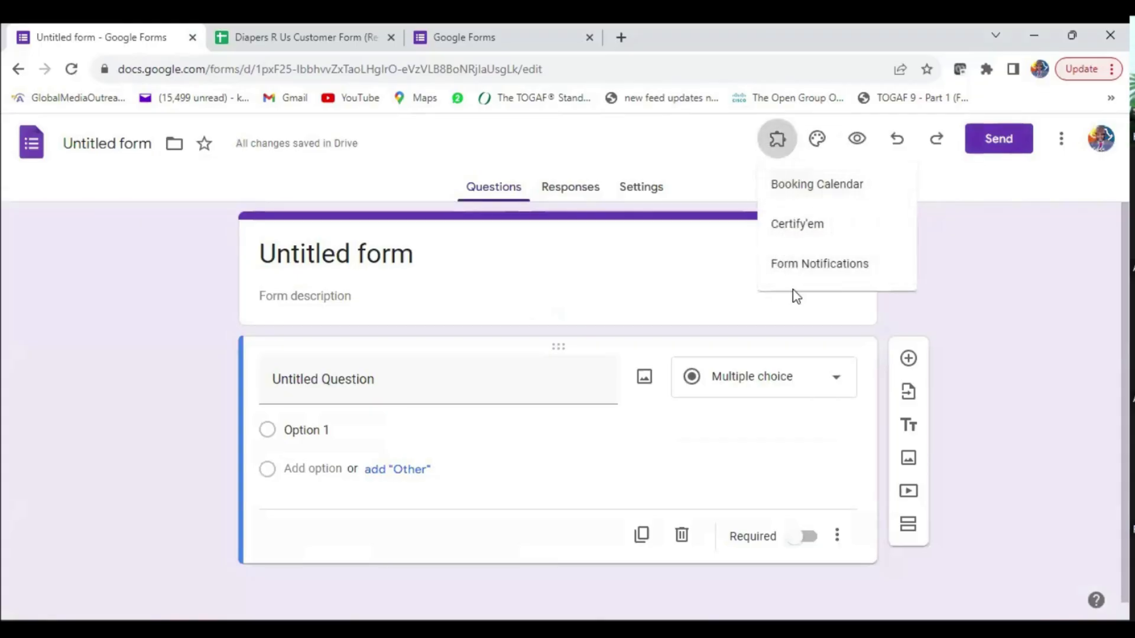
click(778, 196)
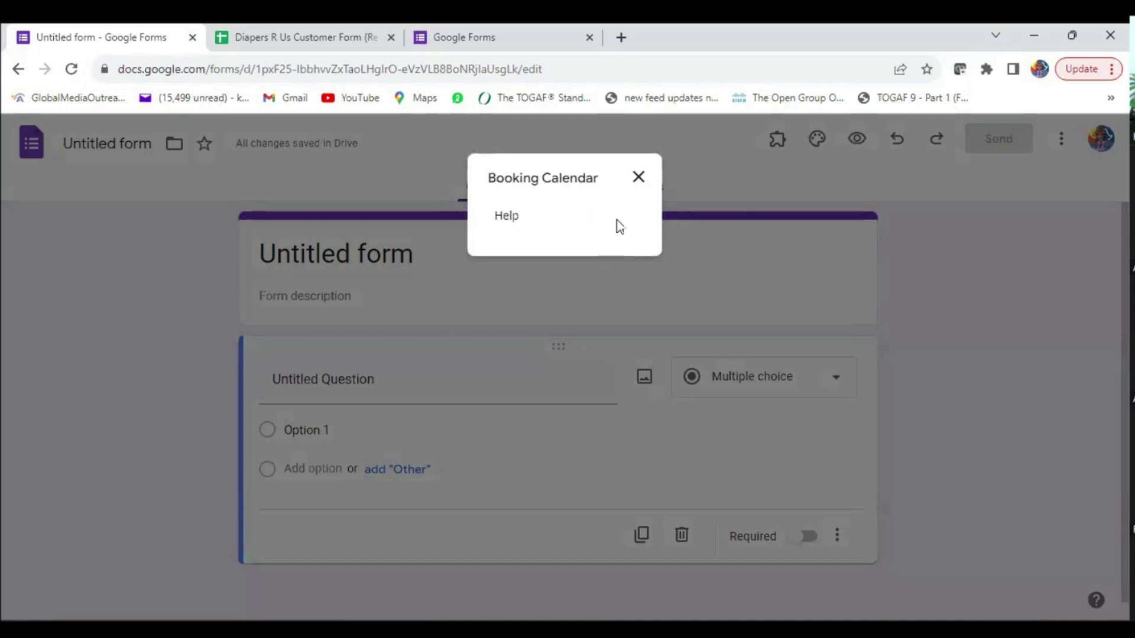
click(636, 180)
click(71, 69)
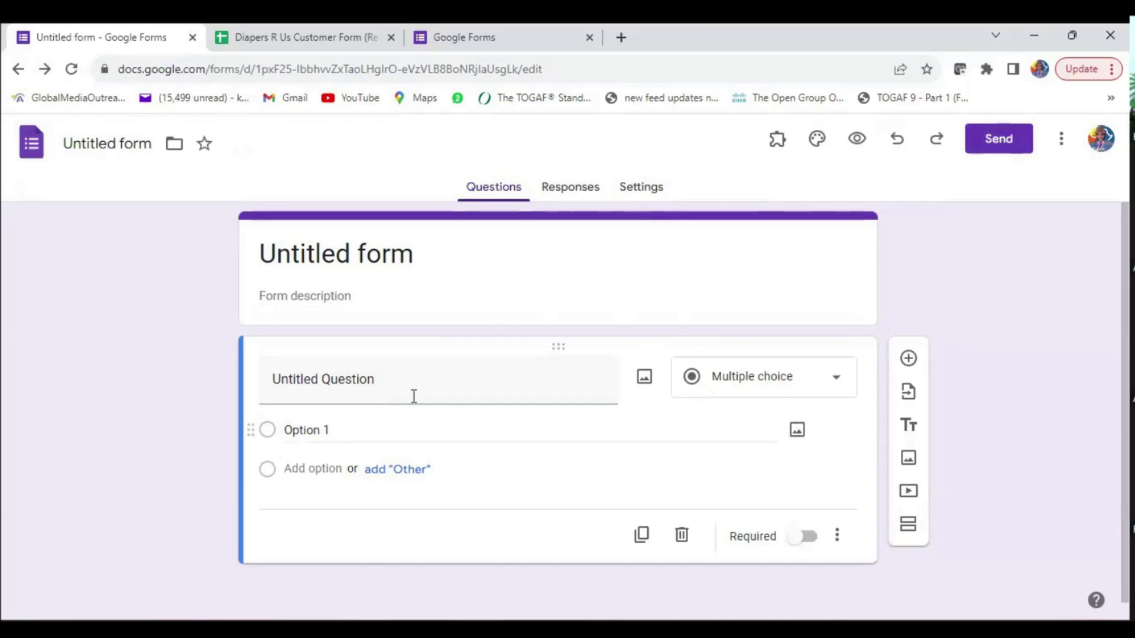
click(364, 384)
scroll(464, 383, down, 1)
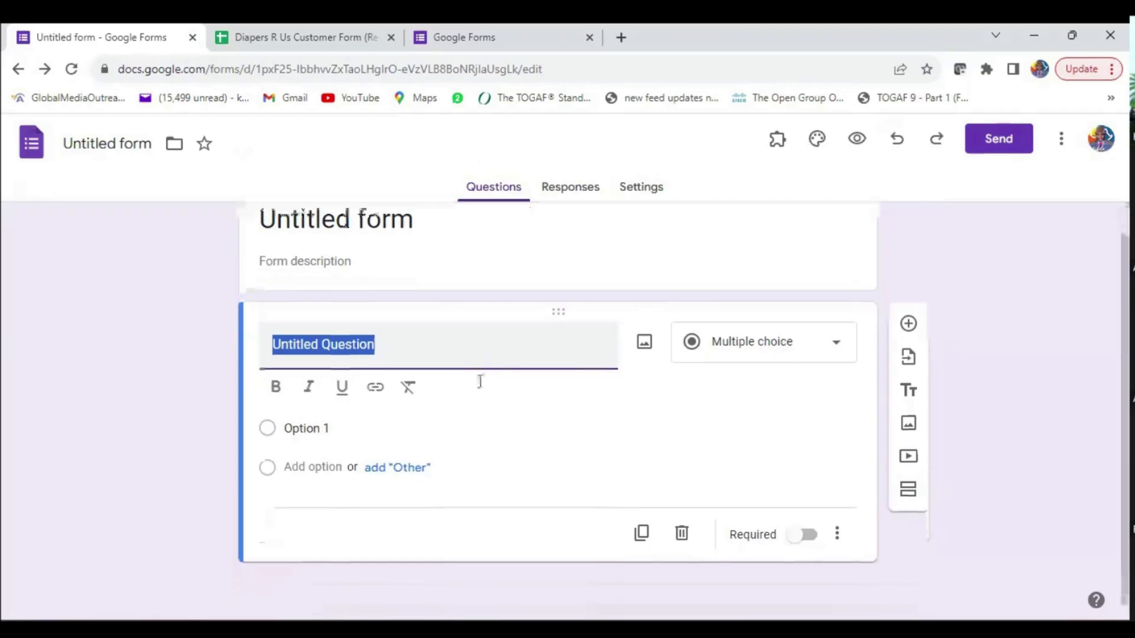
scroll(508, 417, up, 1)
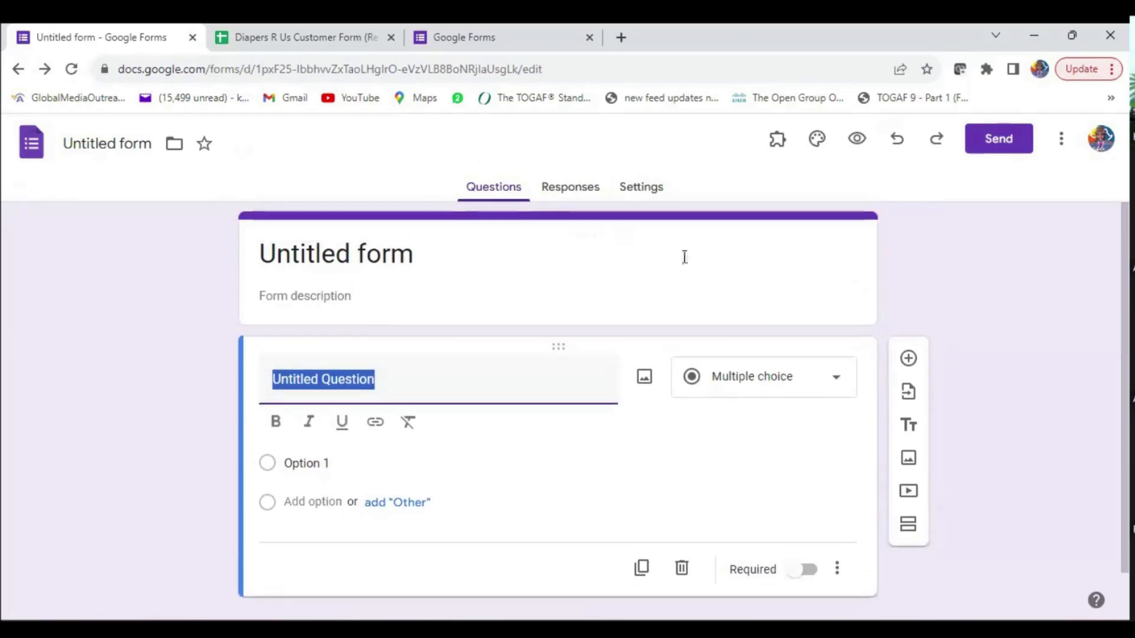
click(478, 243)
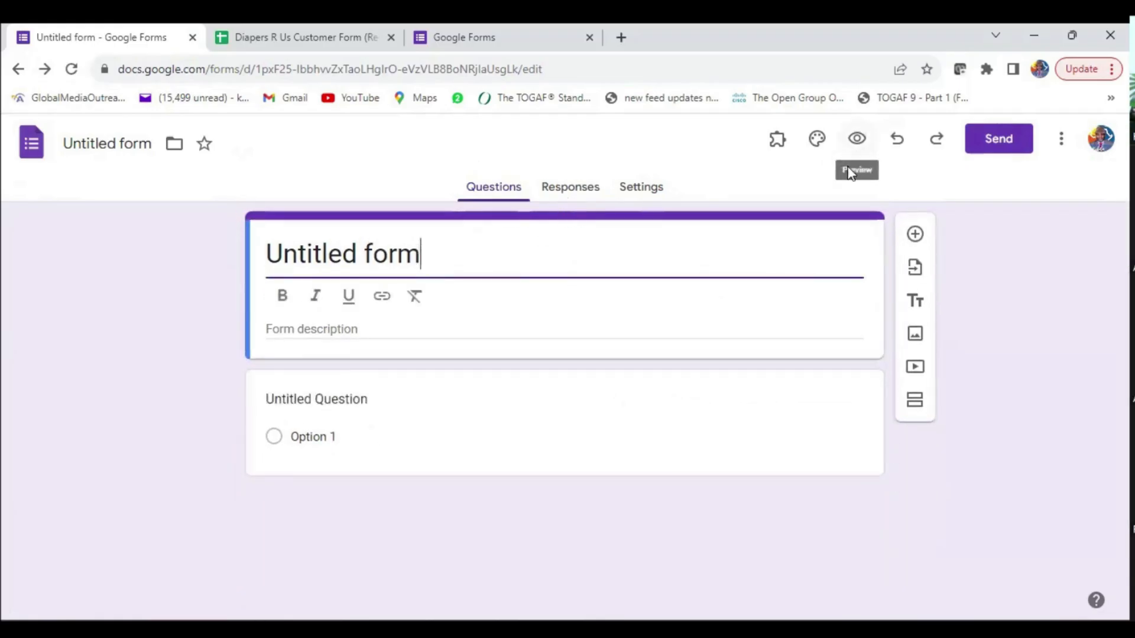
Upload banner image 3 from the STSB Banners for Google folder as the form theme's header image.
click(817, 140)
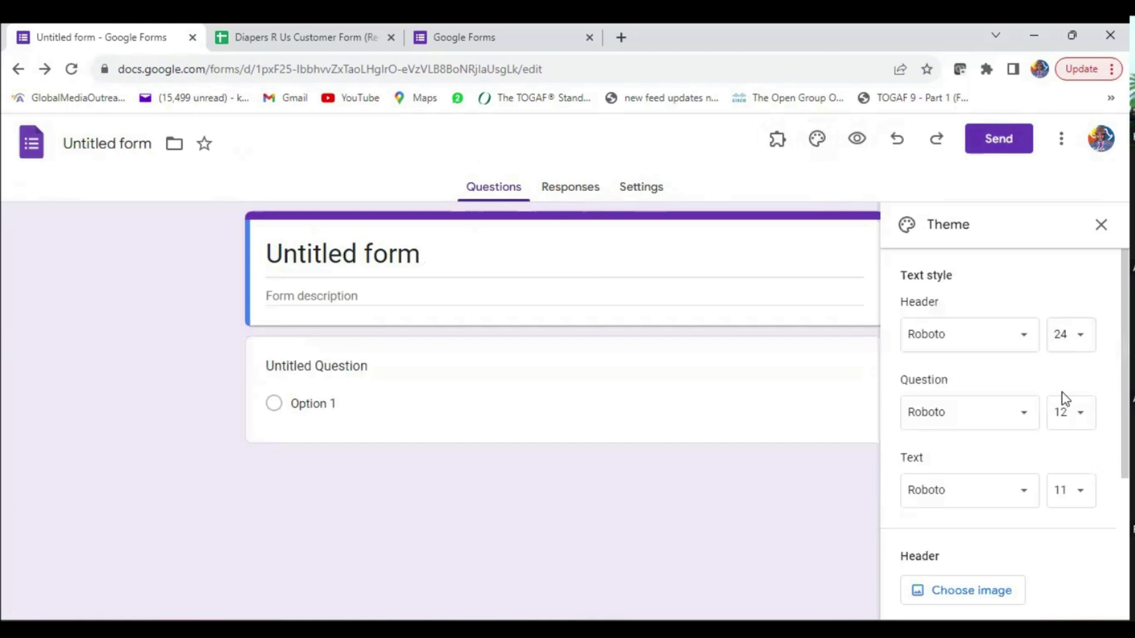
scroll(1016, 390, down, 4)
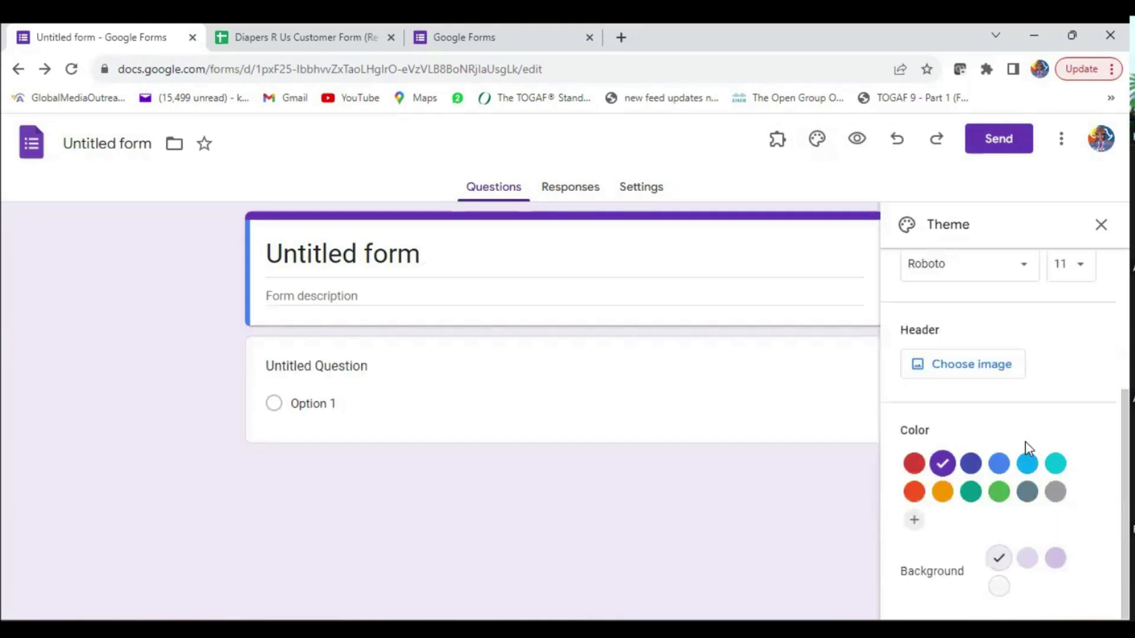
click(1001, 373)
click(365, 237)
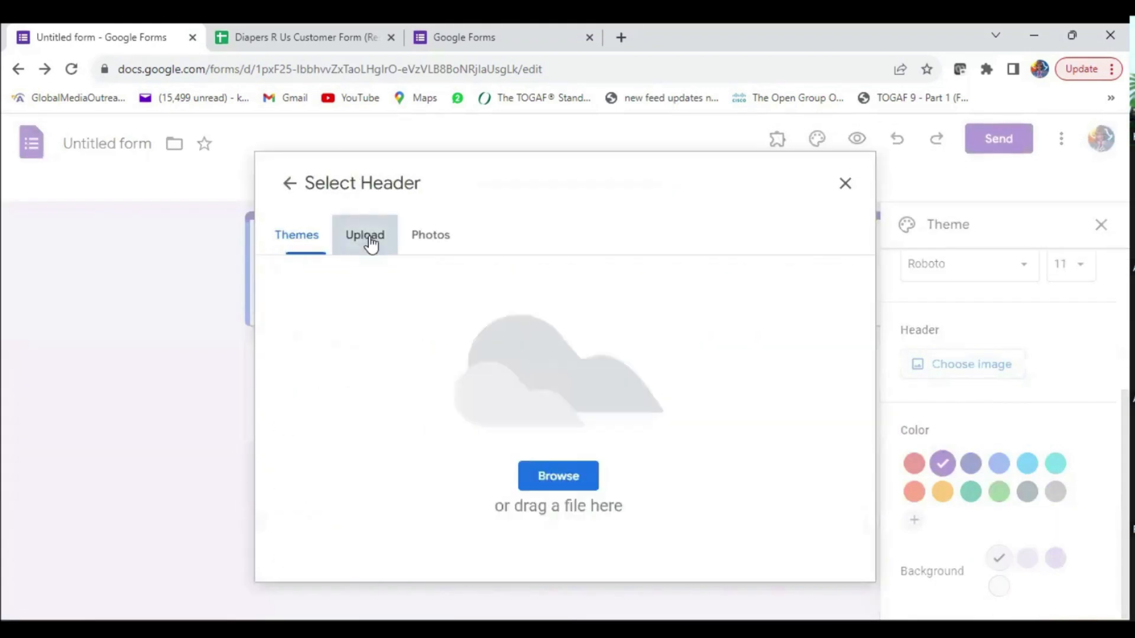
click(526, 486)
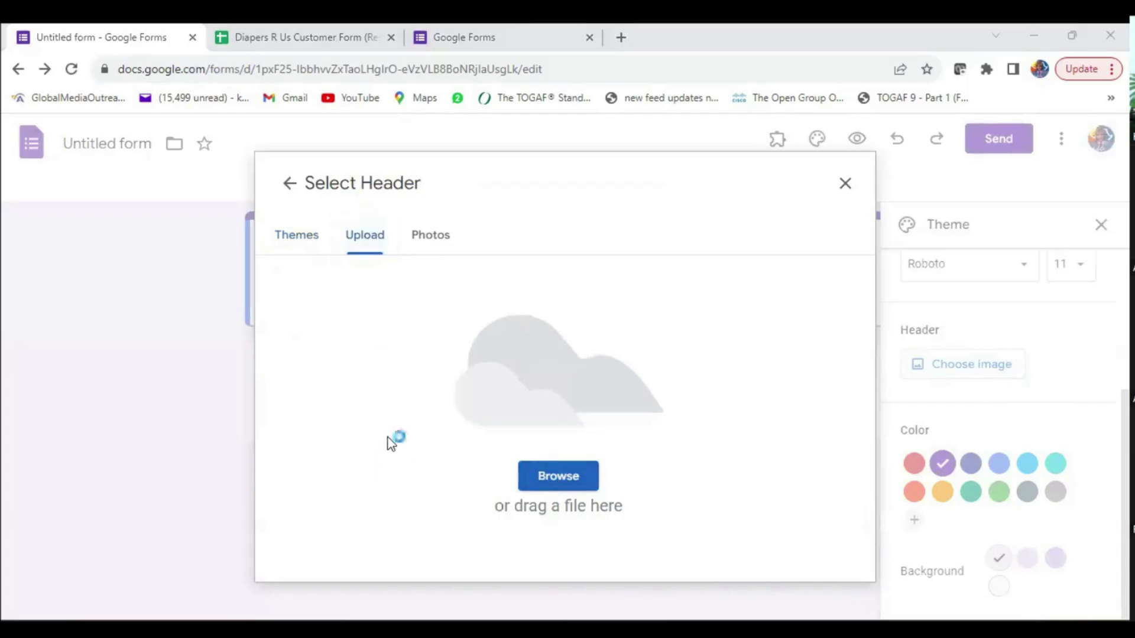
click(376, 236)
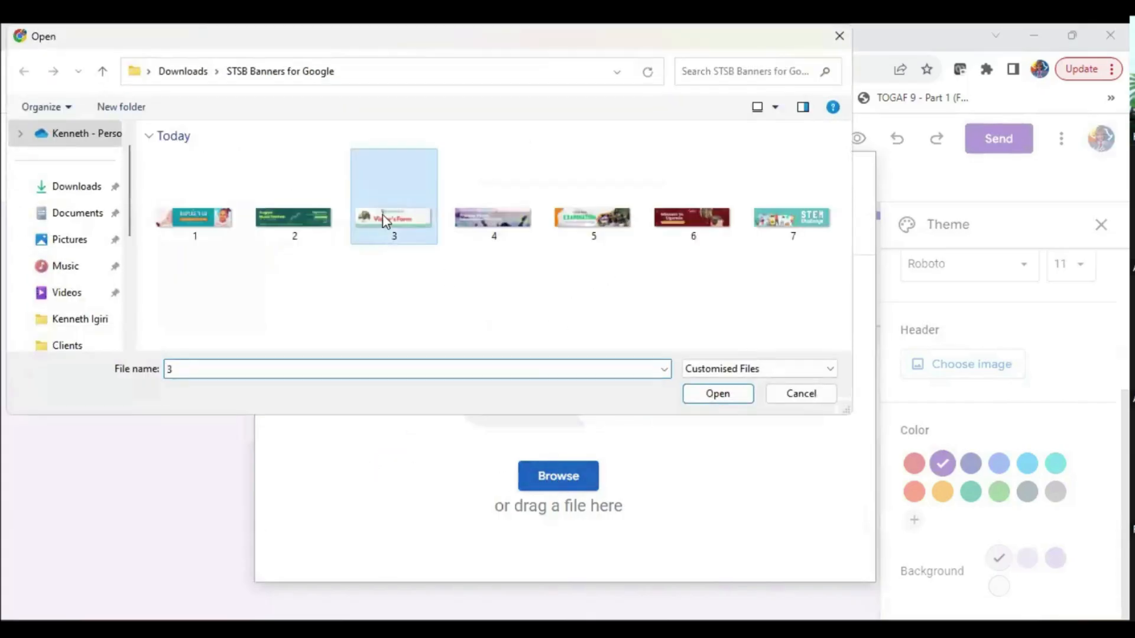
click(693, 392)
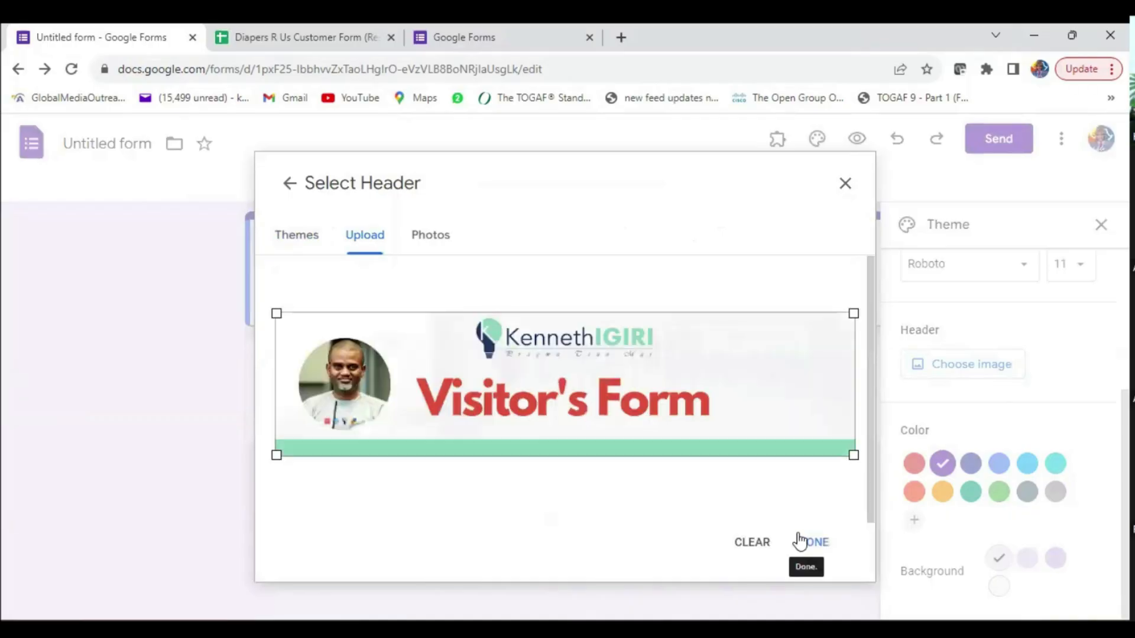
click(810, 542)
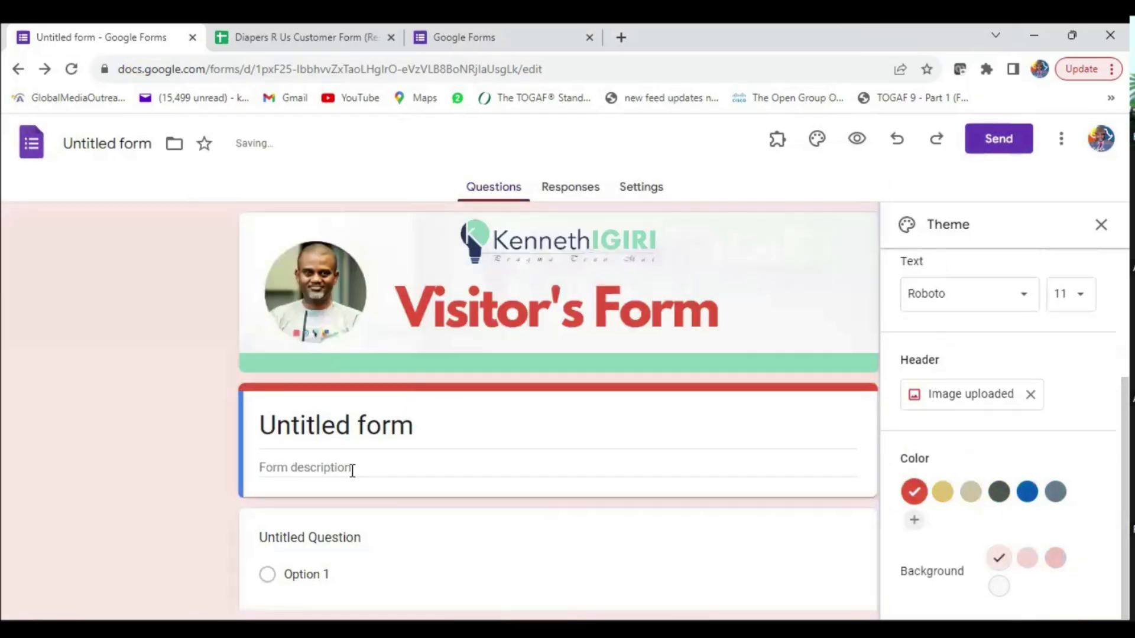
Title the form "Client Bookings" and apply the same name to the form file.
click(329, 443)
drag(413, 427, 226, 412)
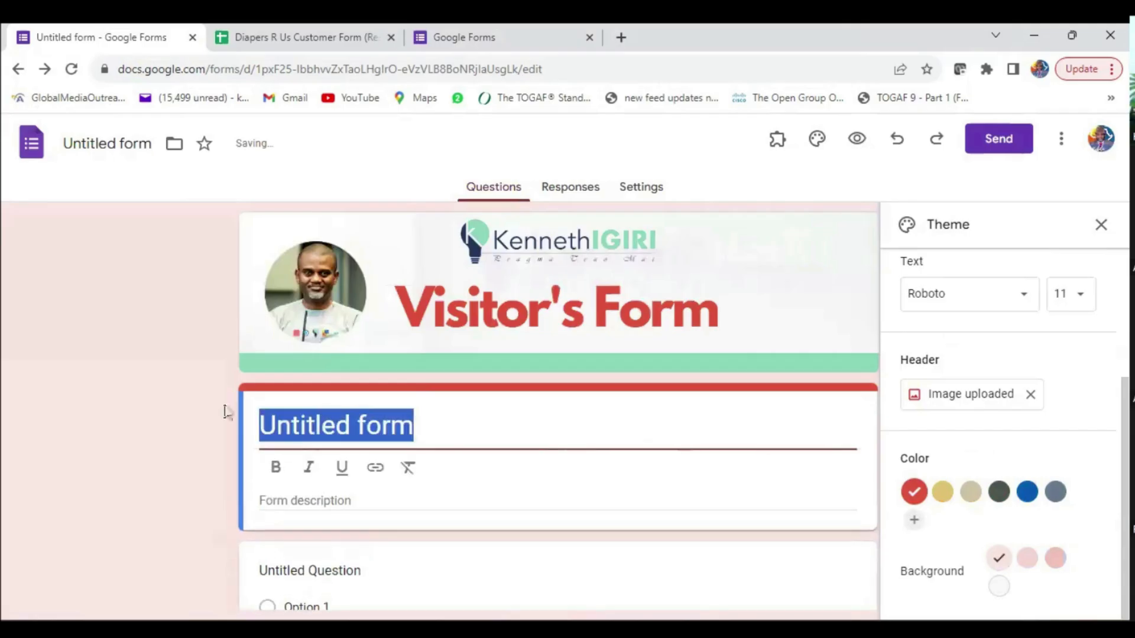
text(Client B)
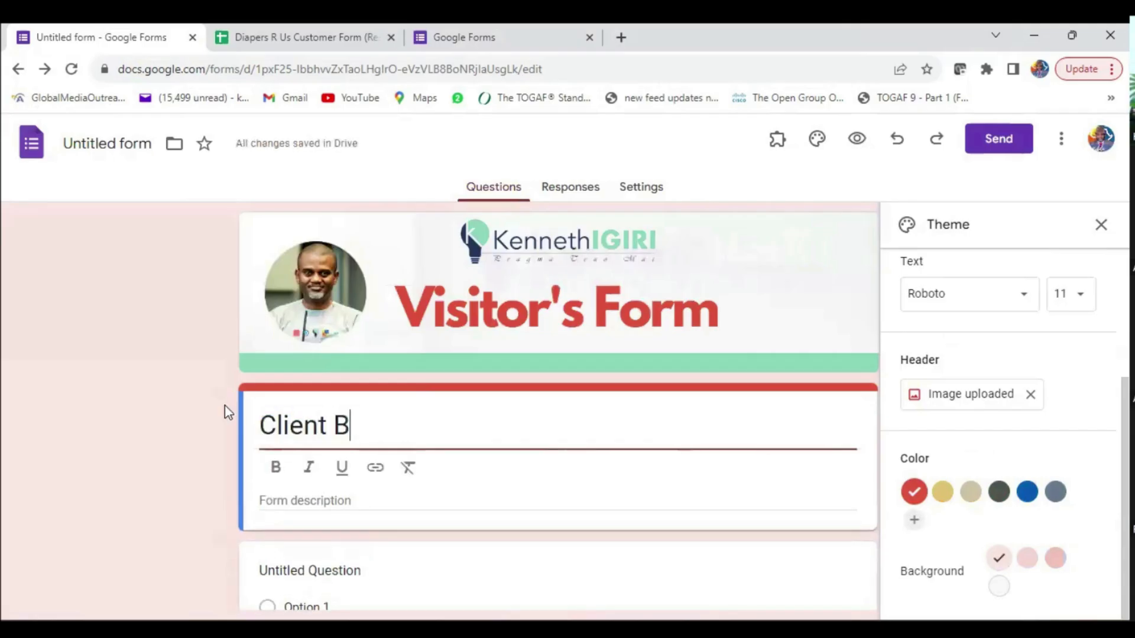
text(ookings)
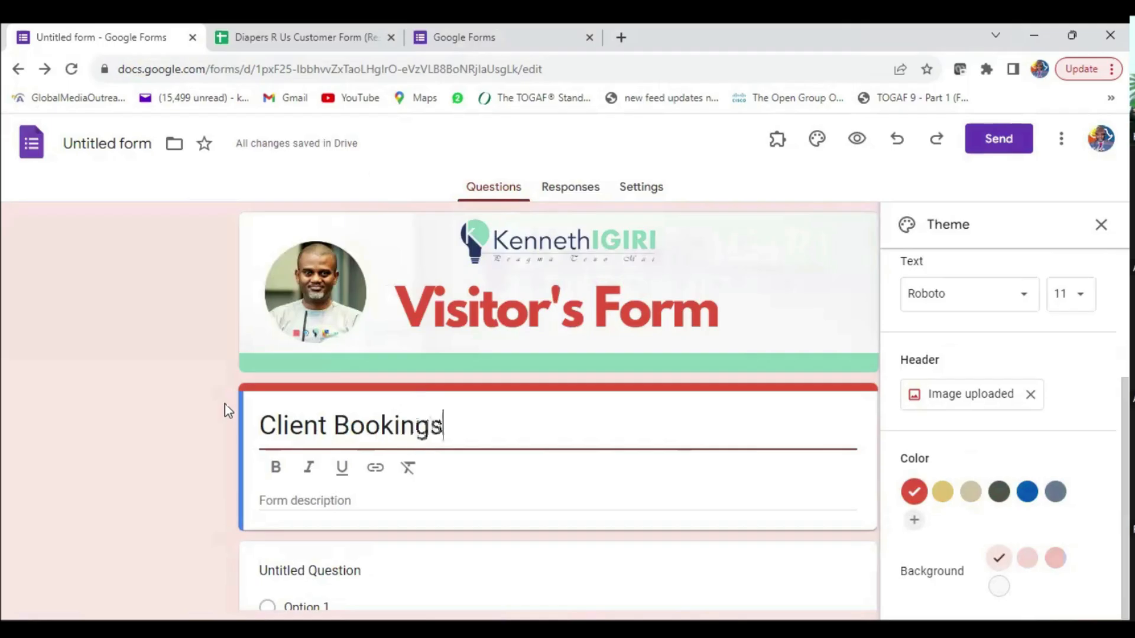
click(274, 431)
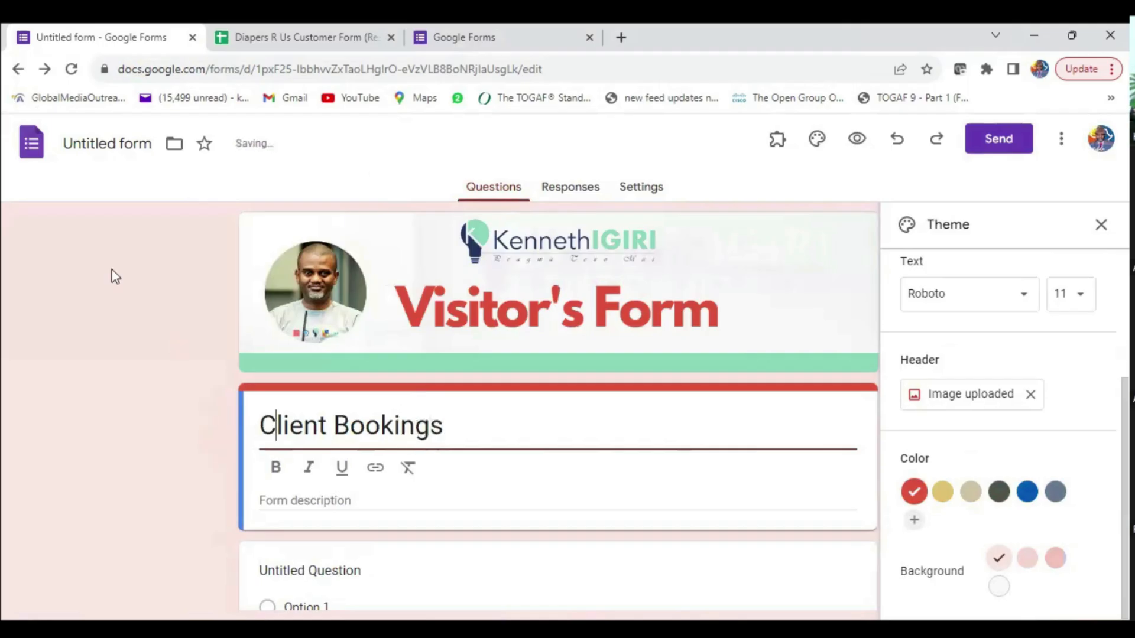
click(83, 153)
key(Return)
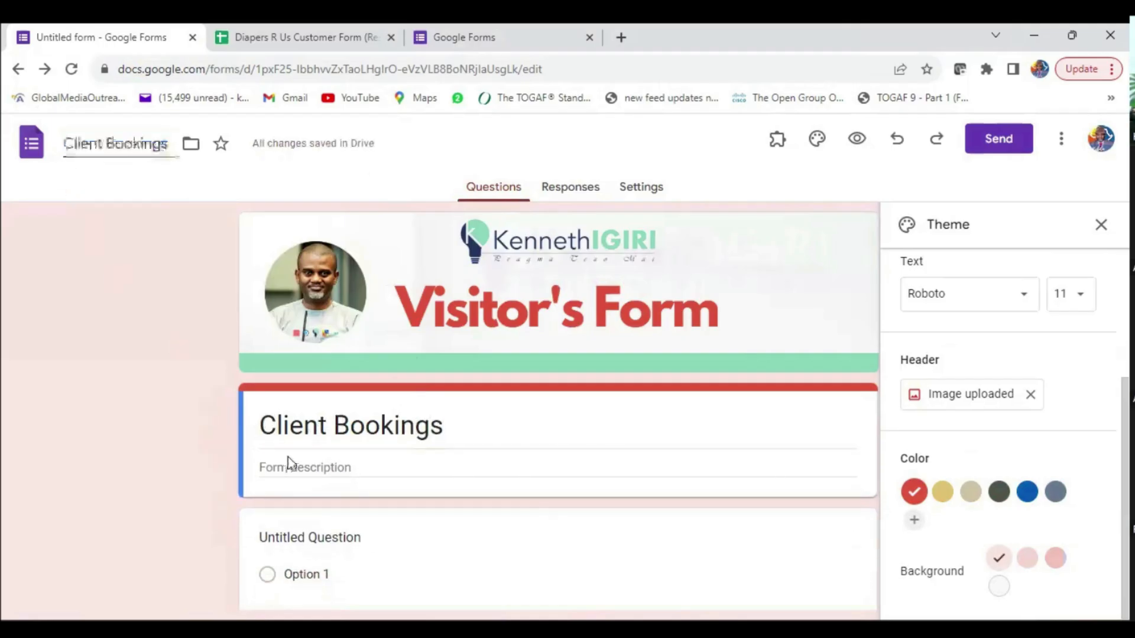
Enter the form description "Please use this form to book appointments with" followed by the host's first name.
click(290, 464)
text(P)
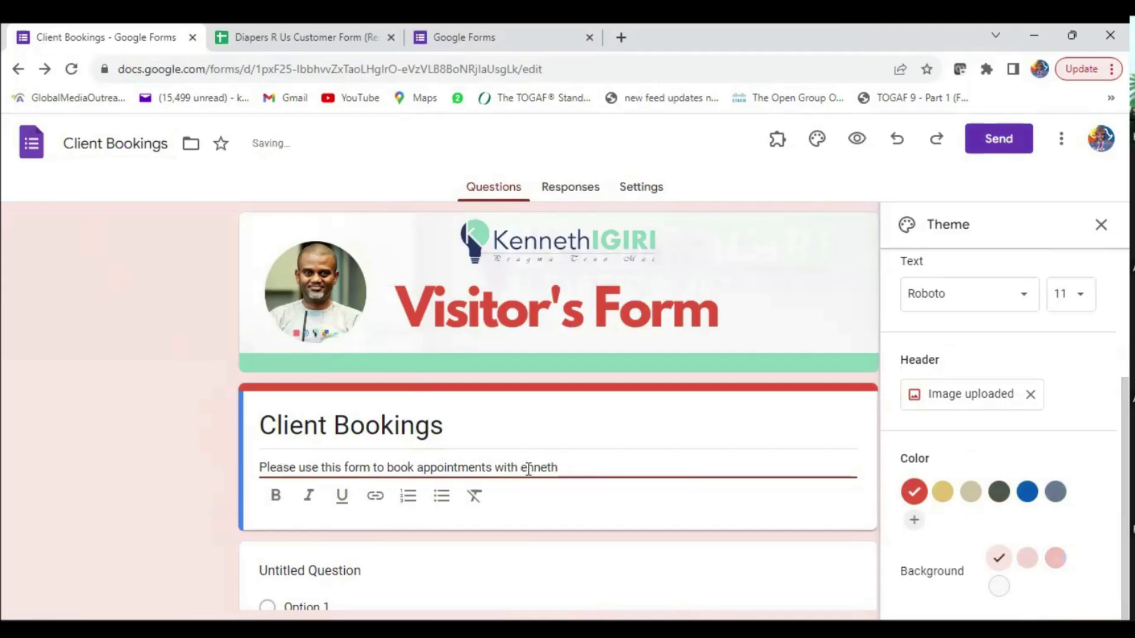
text(K)
click(711, 458)
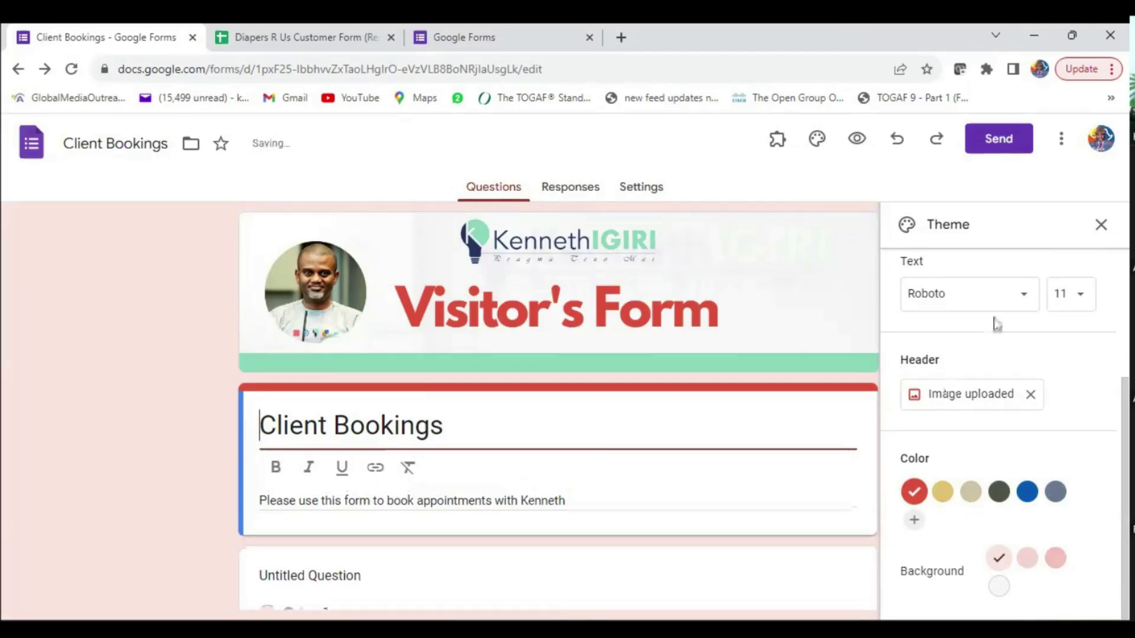
Set the theme's text font to Pacifico and its header font to Playfair Display.
click(1026, 296)
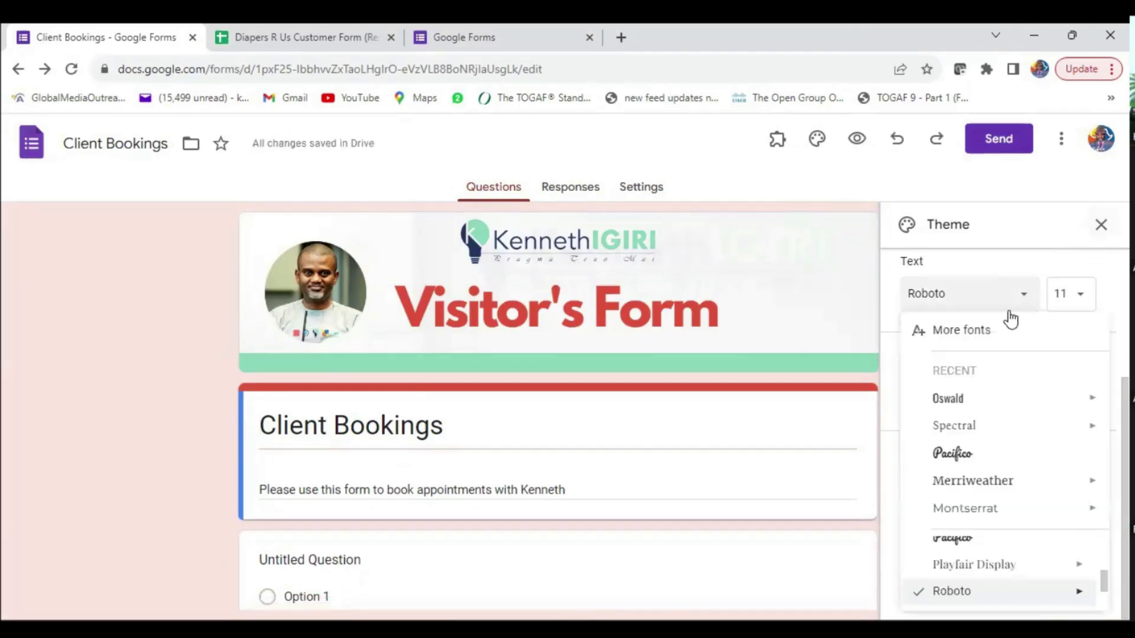
click(978, 547)
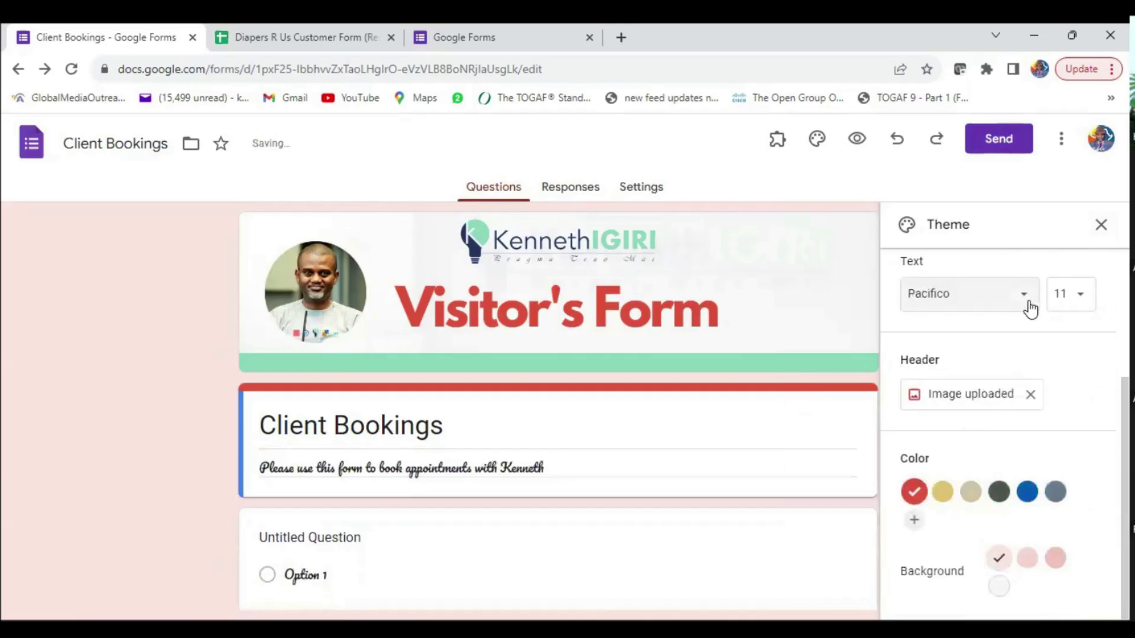
scroll(1004, 384, up, 3)
scroll(963, 473, down, 3)
scroll(970, 471, up, 3)
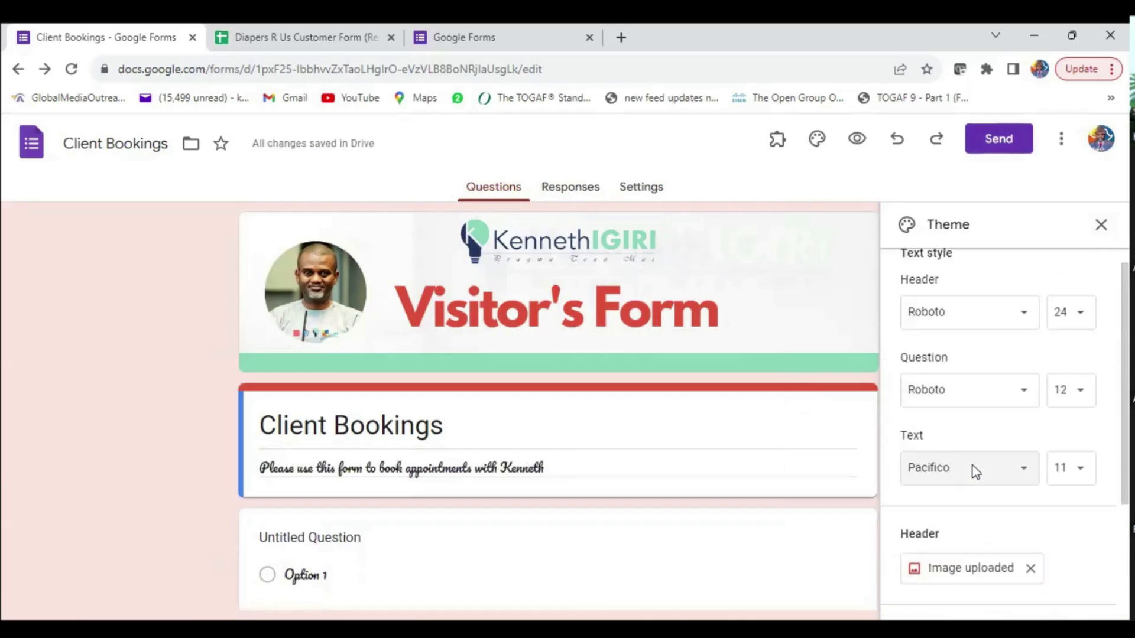
scroll(975, 472, up, 1)
click(1024, 337)
mouse_move(989, 540)
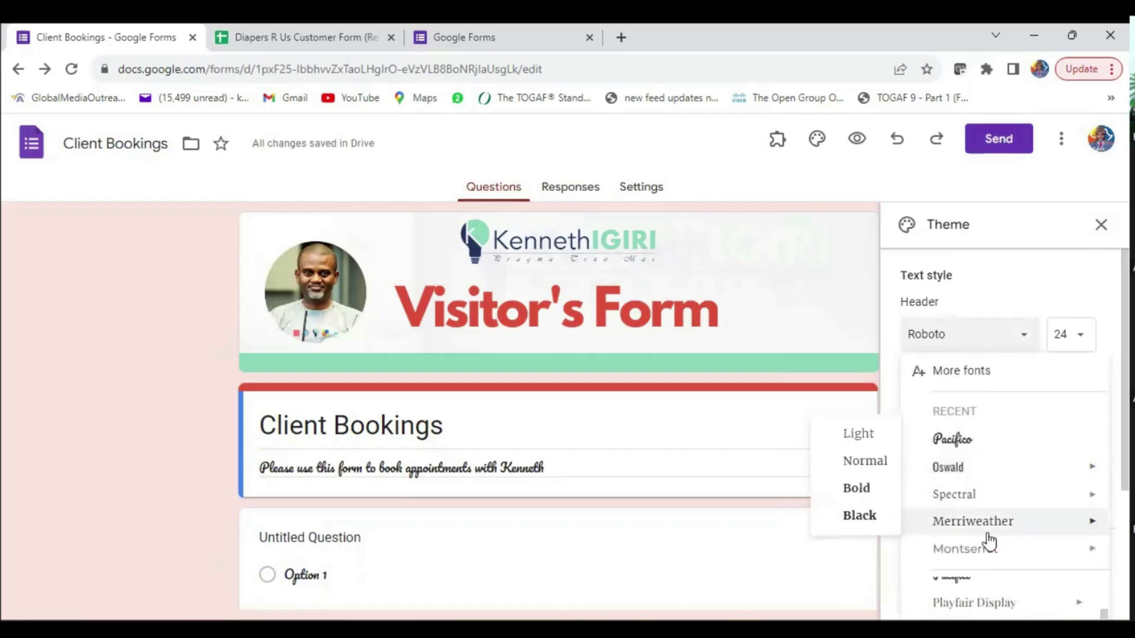
scroll(981, 535, down, 3)
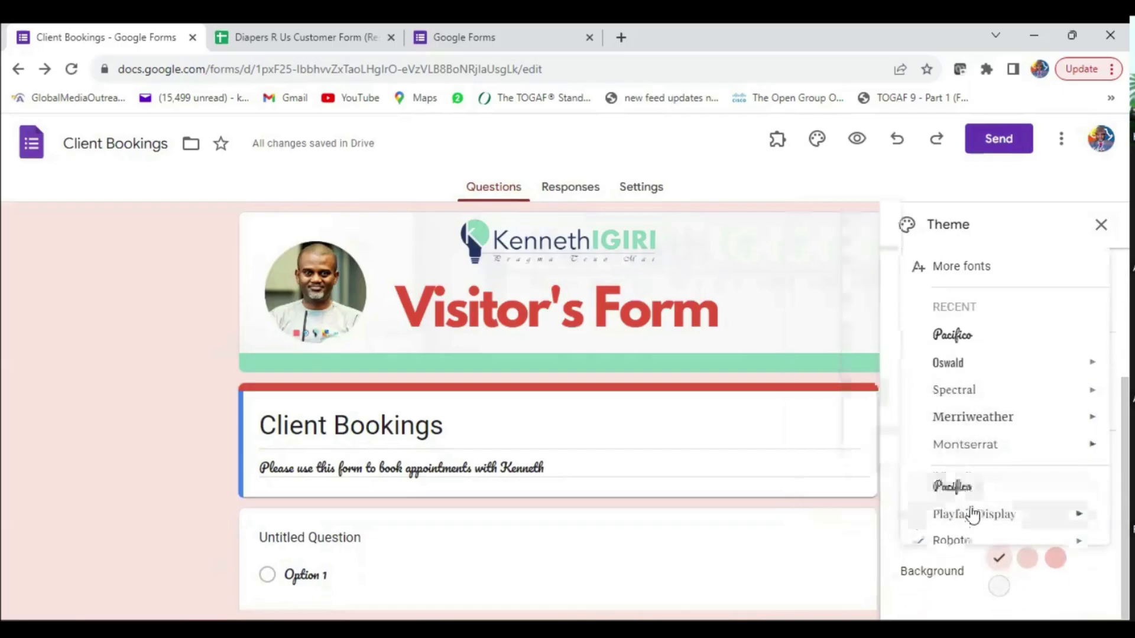
click(969, 515)
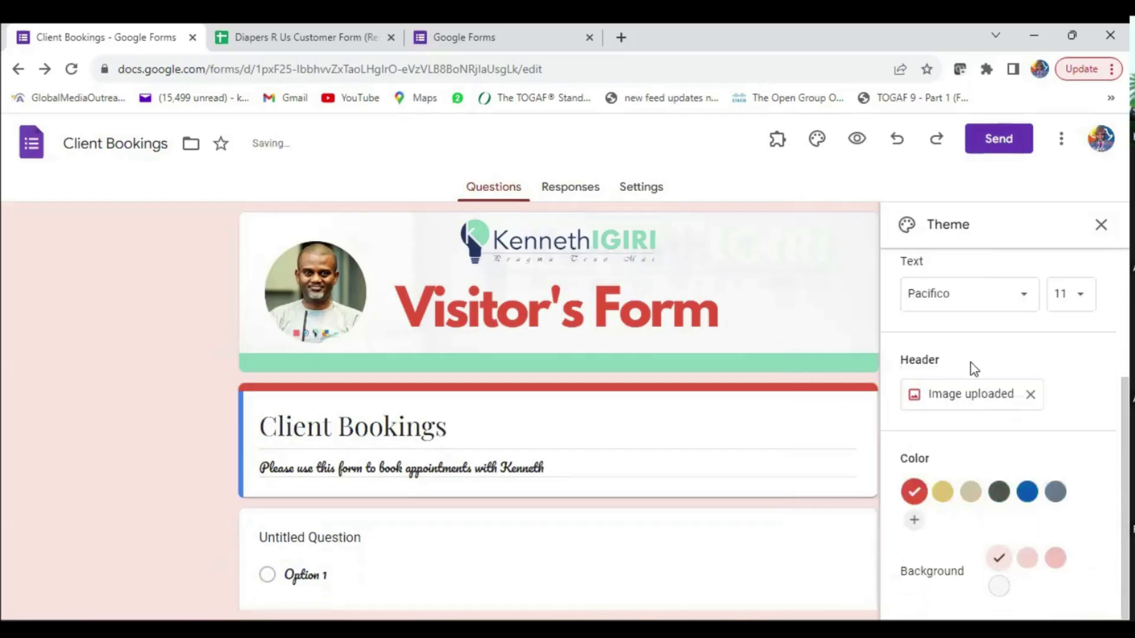
scroll(1023, 354, up, 3)
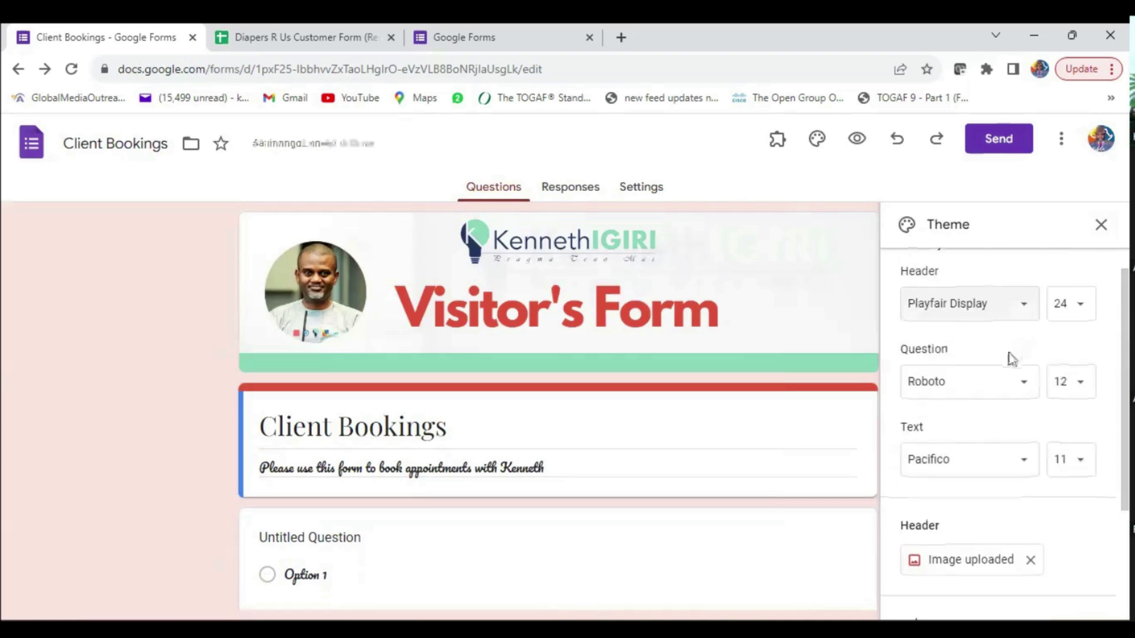
Set the theme's header font to Playfair Display Semi Bold.
click(1021, 305)
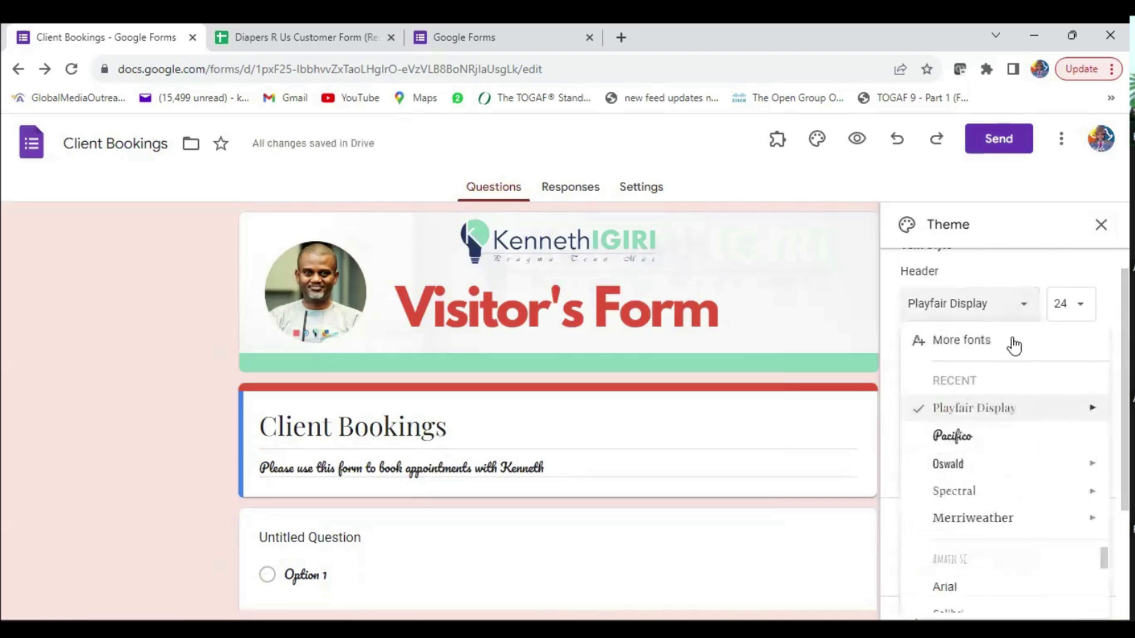
scroll(995, 514, down, 3)
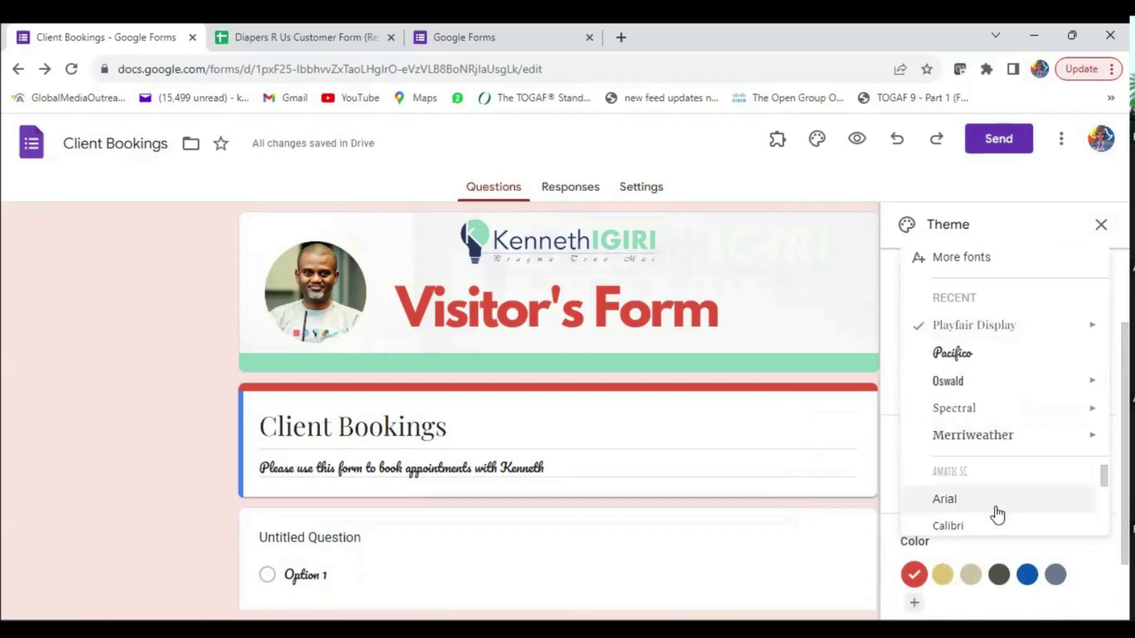
mouse_move(981, 492)
scroll(976, 505, down, 3)
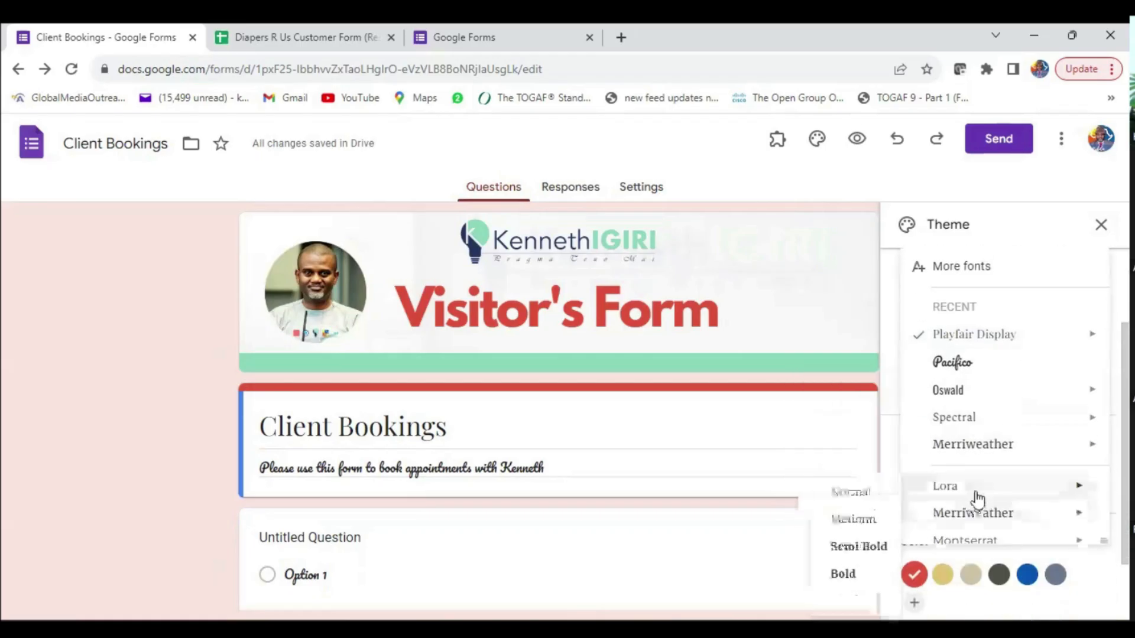
scroll(973, 497, up, 5)
mouse_move(983, 340)
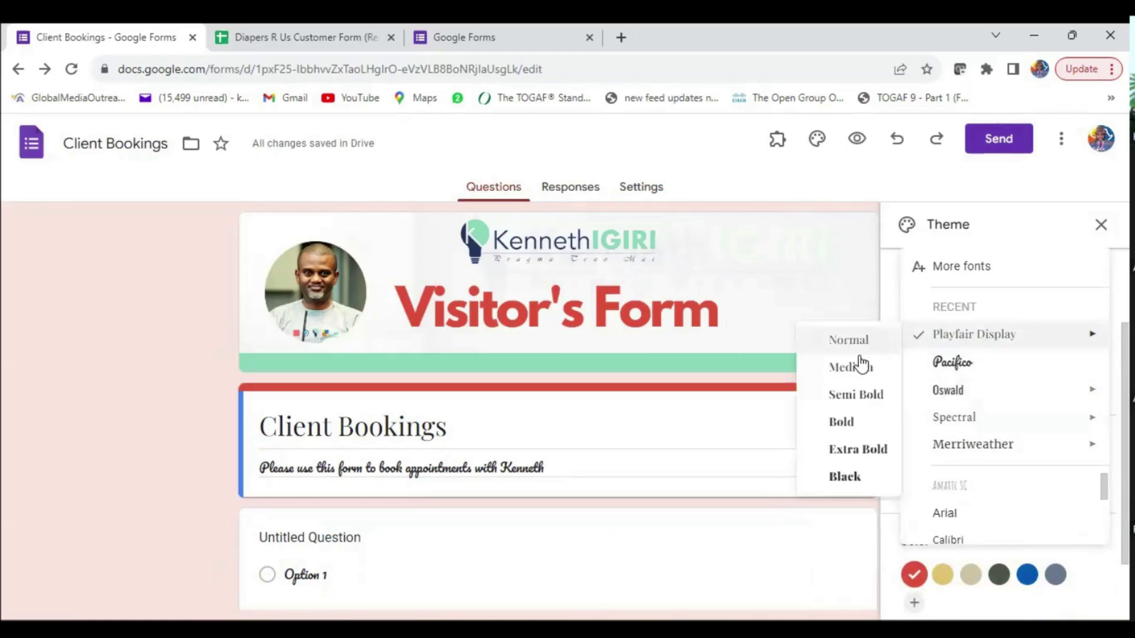
click(856, 395)
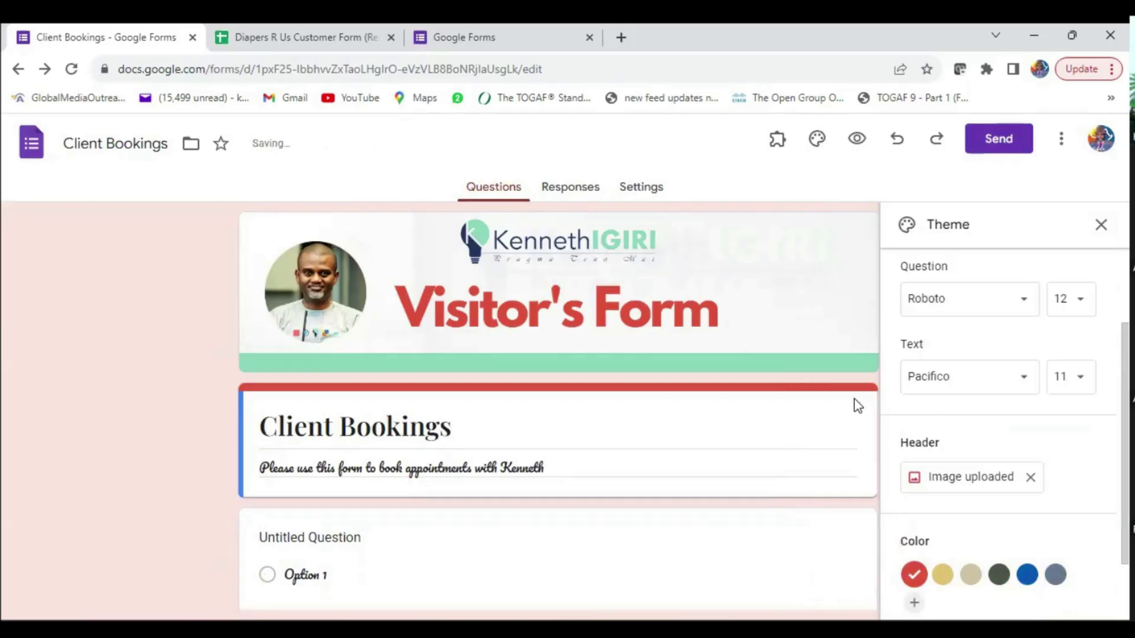
Change the form's theme color to blue.
click(634, 439)
click(1027, 574)
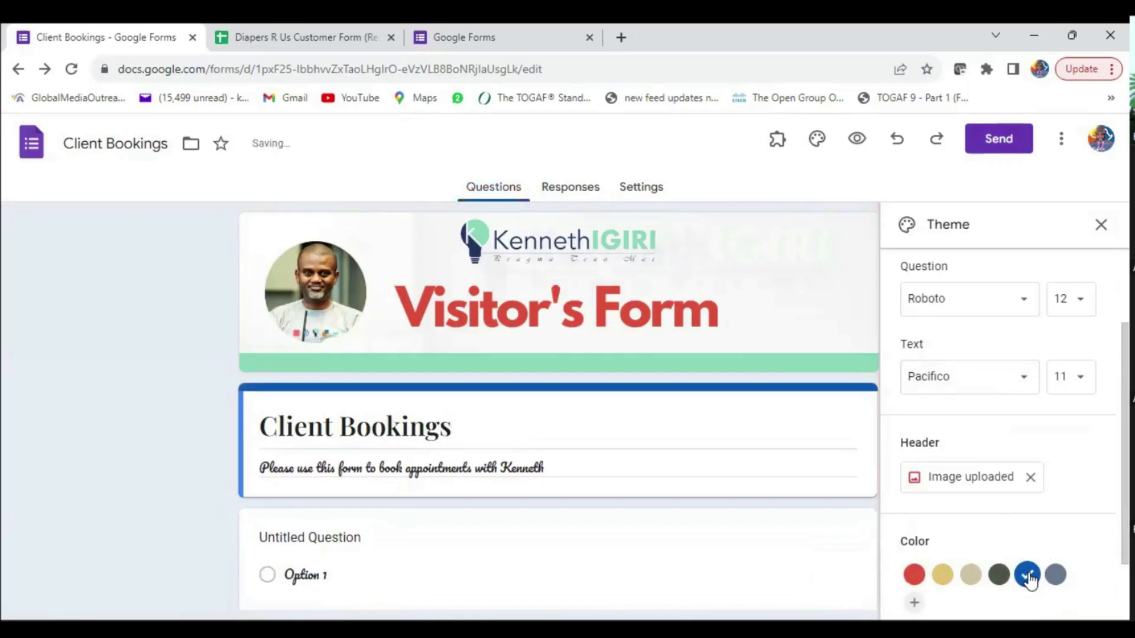
scroll(1027, 520, down, 2)
scroll(951, 515, up, 4)
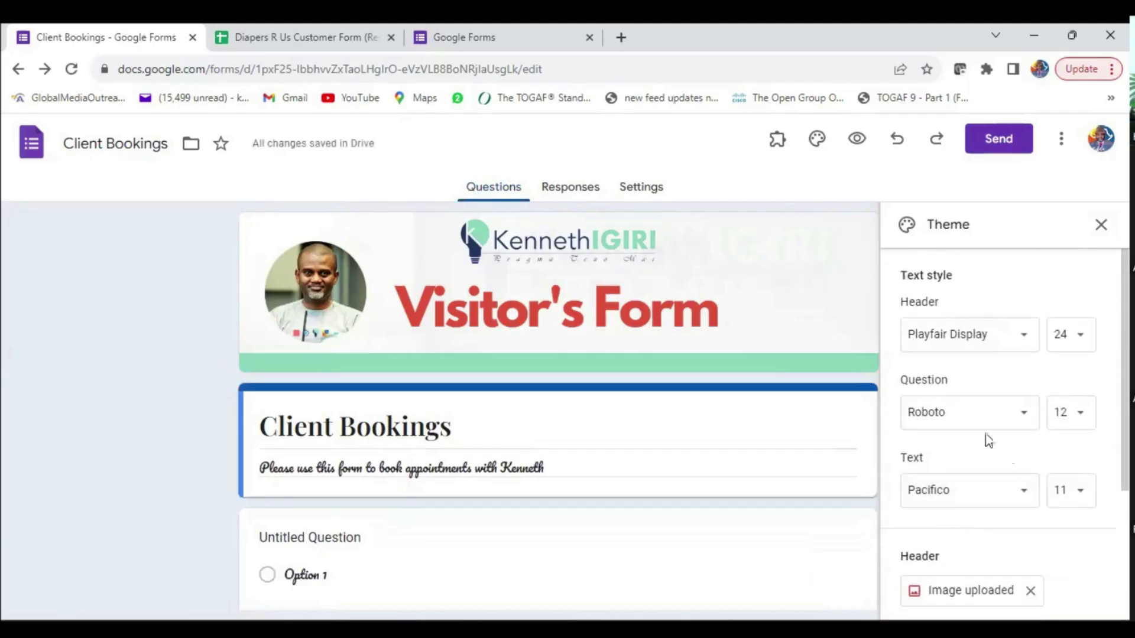
Set the theme's question font to Oswald in the Normal weight.
click(1031, 417)
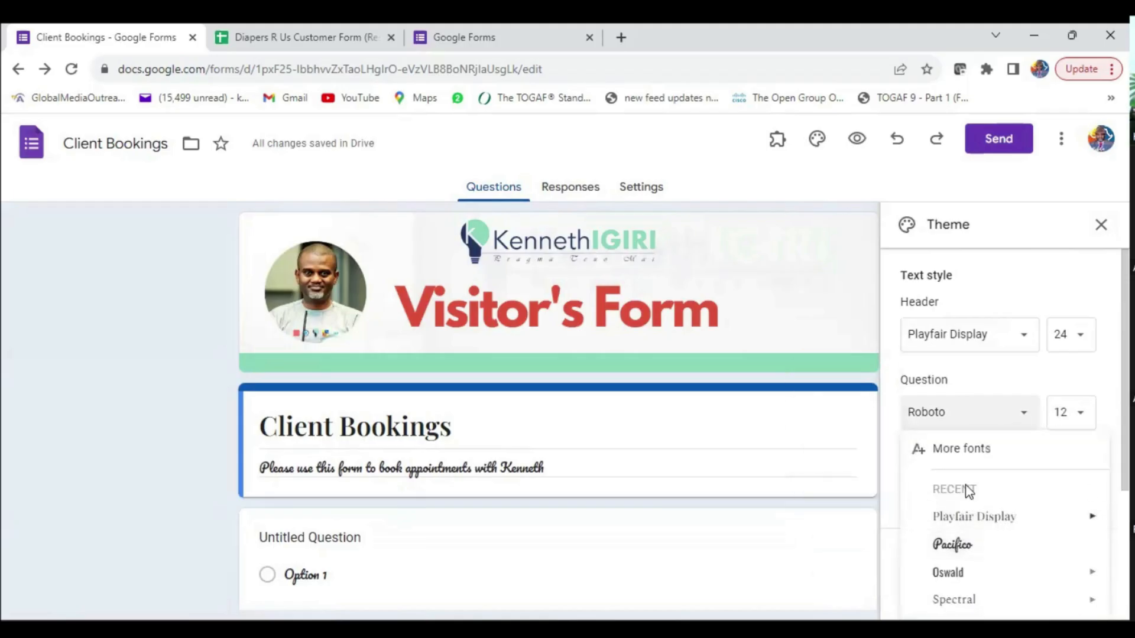
scroll(981, 542, down, 4)
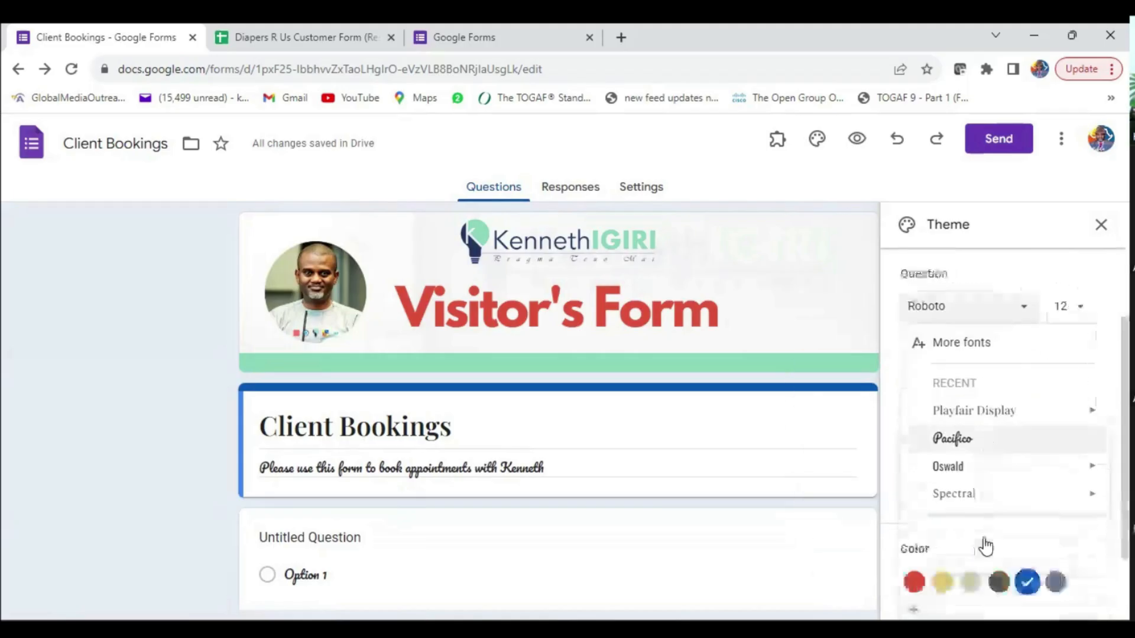
mouse_move(958, 420)
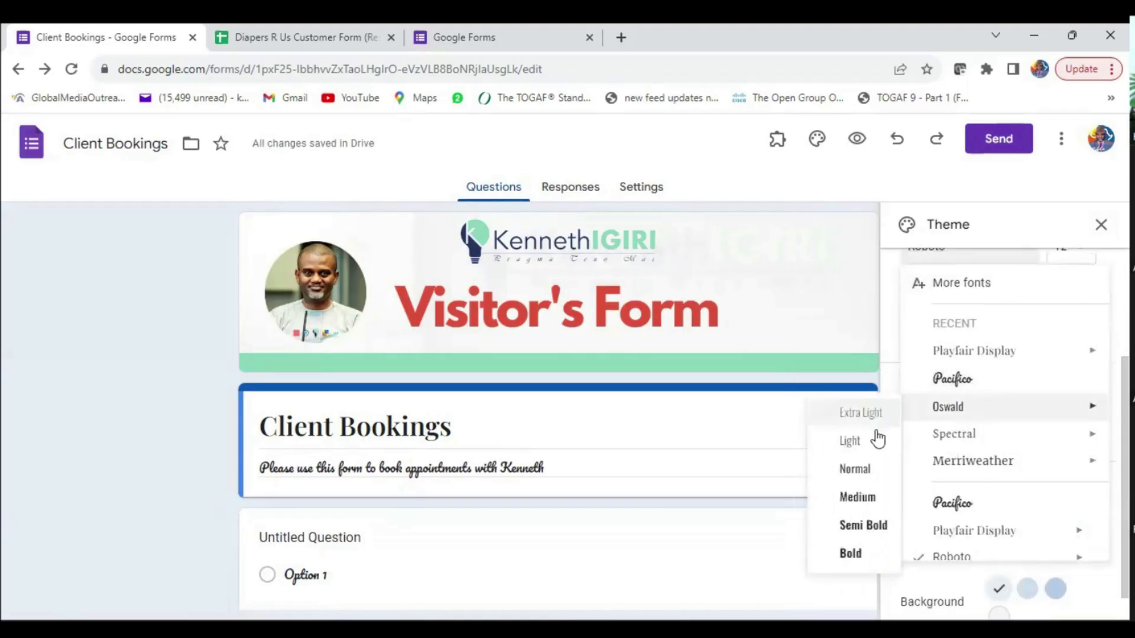
click(850, 473)
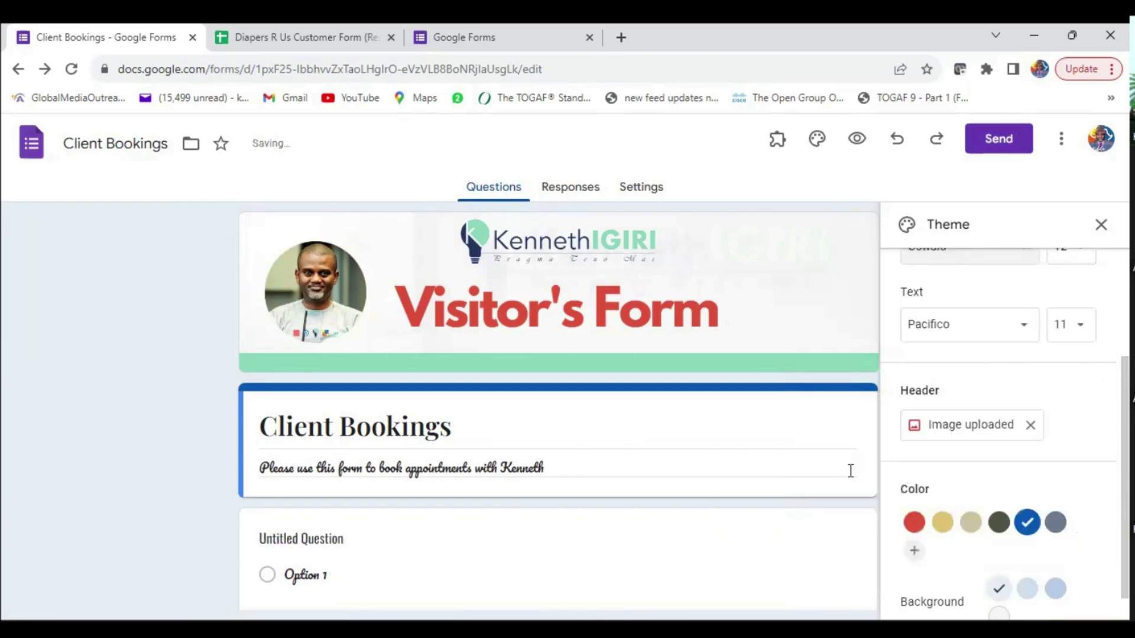
Change the theme's text font to Oswald.
scroll(608, 556, down, 1)
scroll(1067, 443, down, 1)
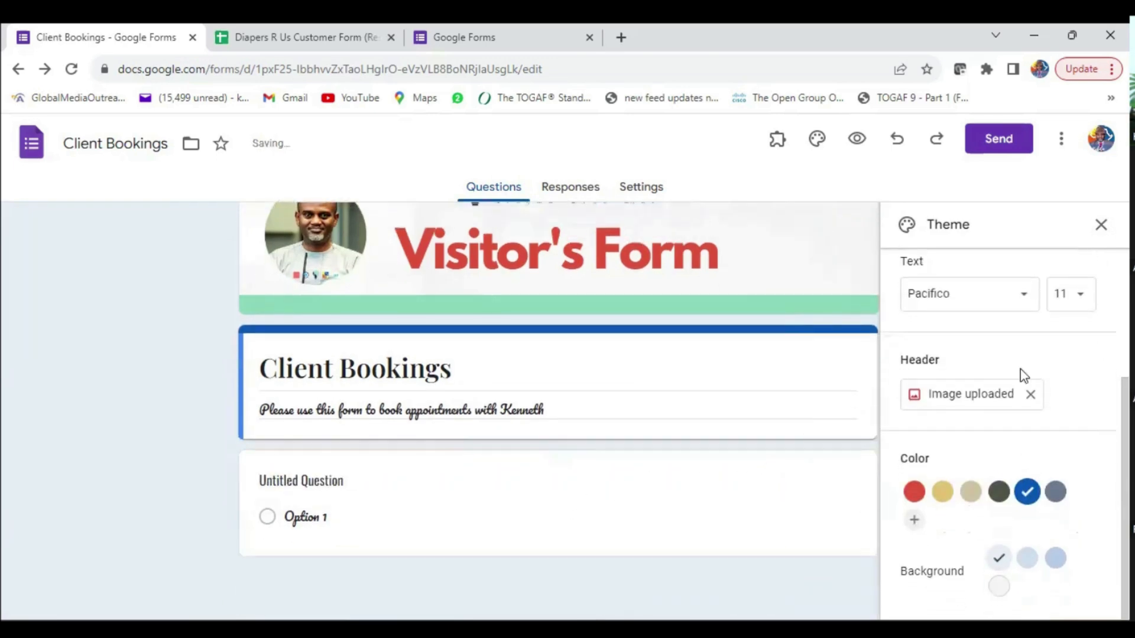
click(1021, 296)
mouse_move(975, 514)
mouse_move(948, 408)
click(857, 436)
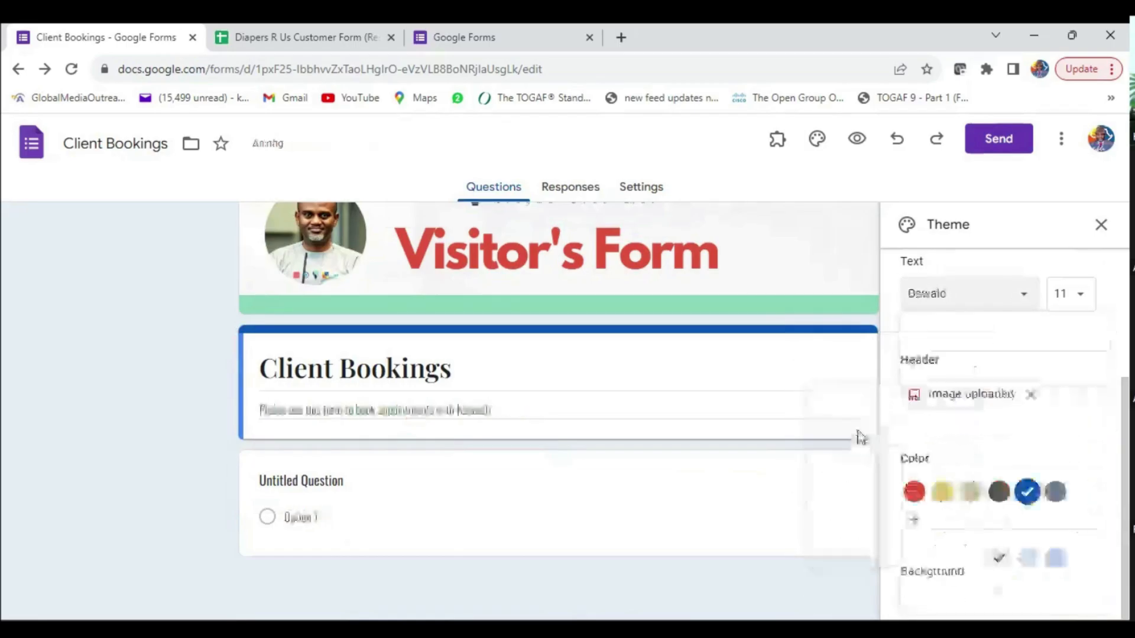
Title the untitled first question "First Name".
click(380, 497)
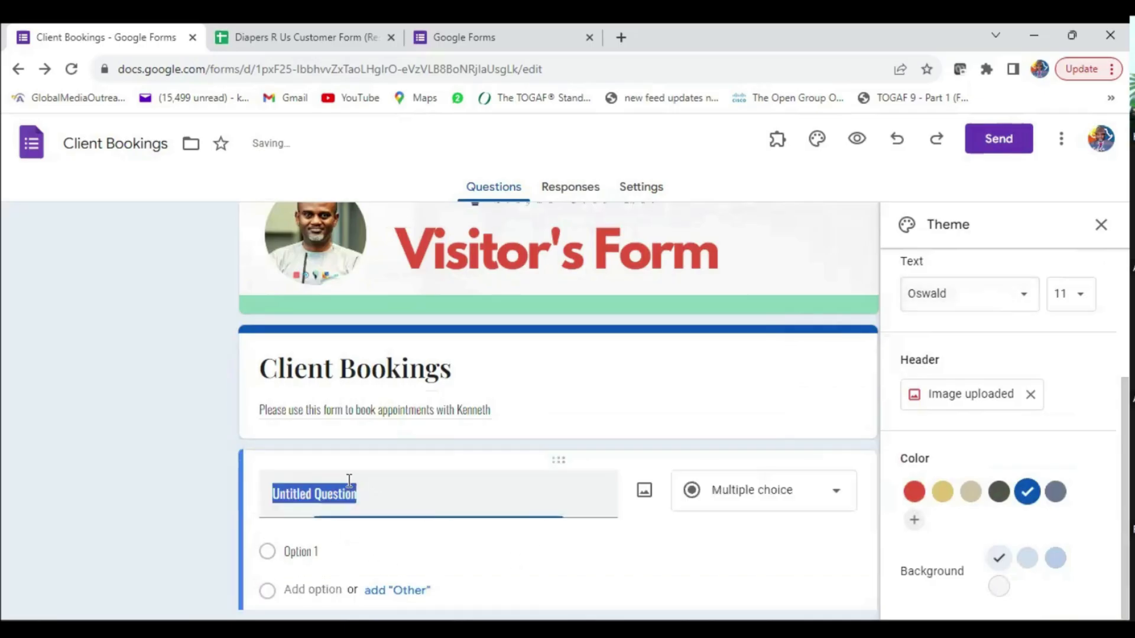
text(Firtnamt)
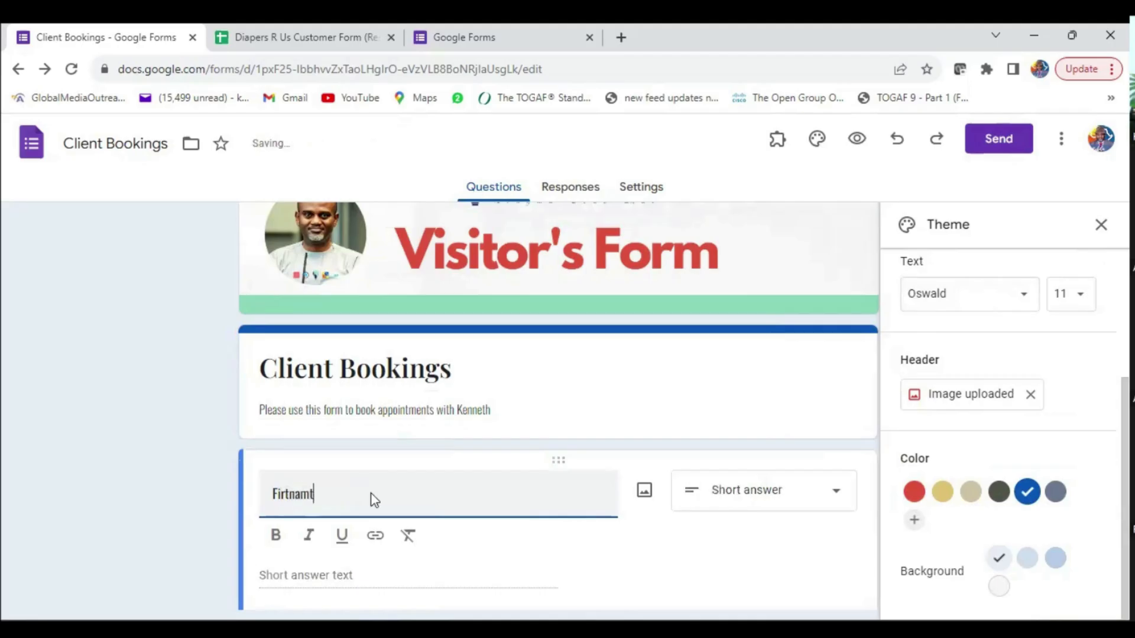
scroll(372, 494, down, 2)
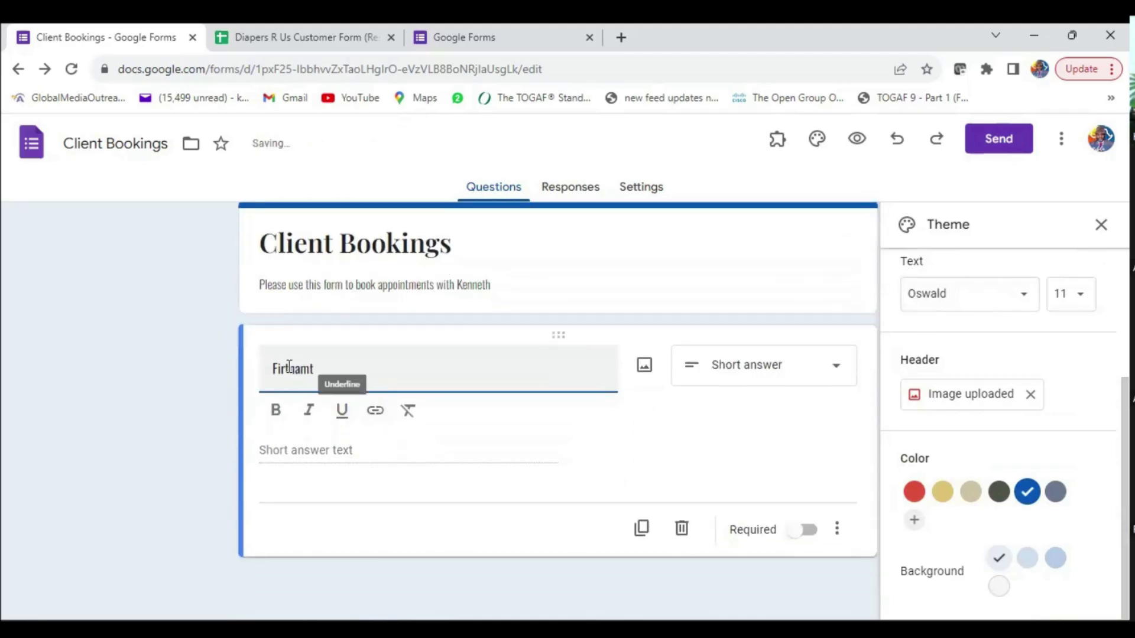
drag(317, 367, 233, 376)
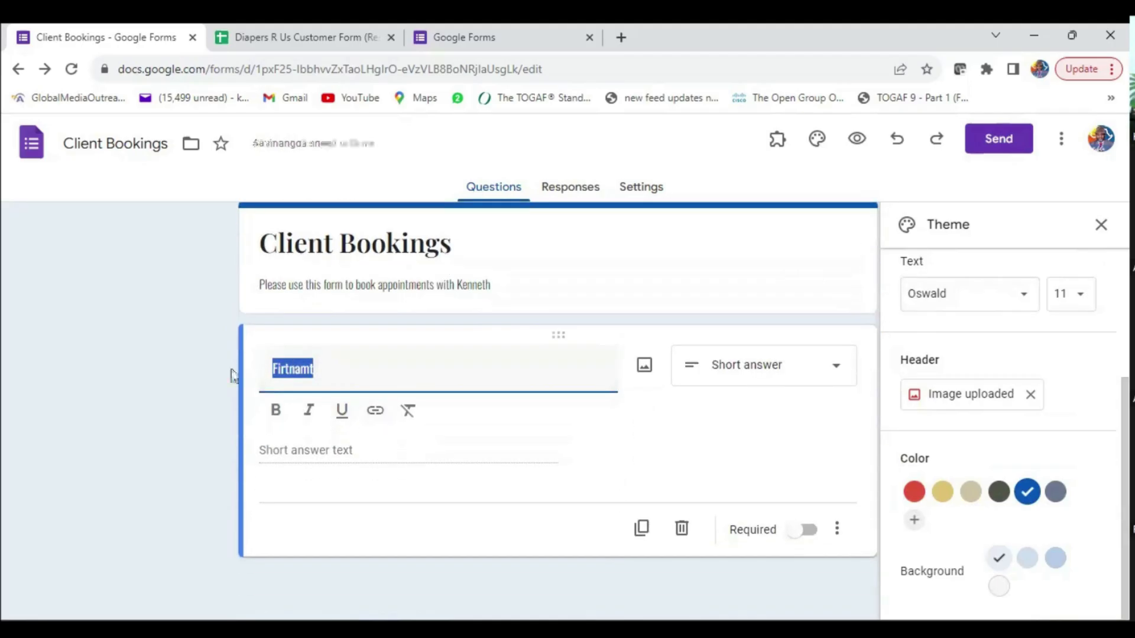
text(First)
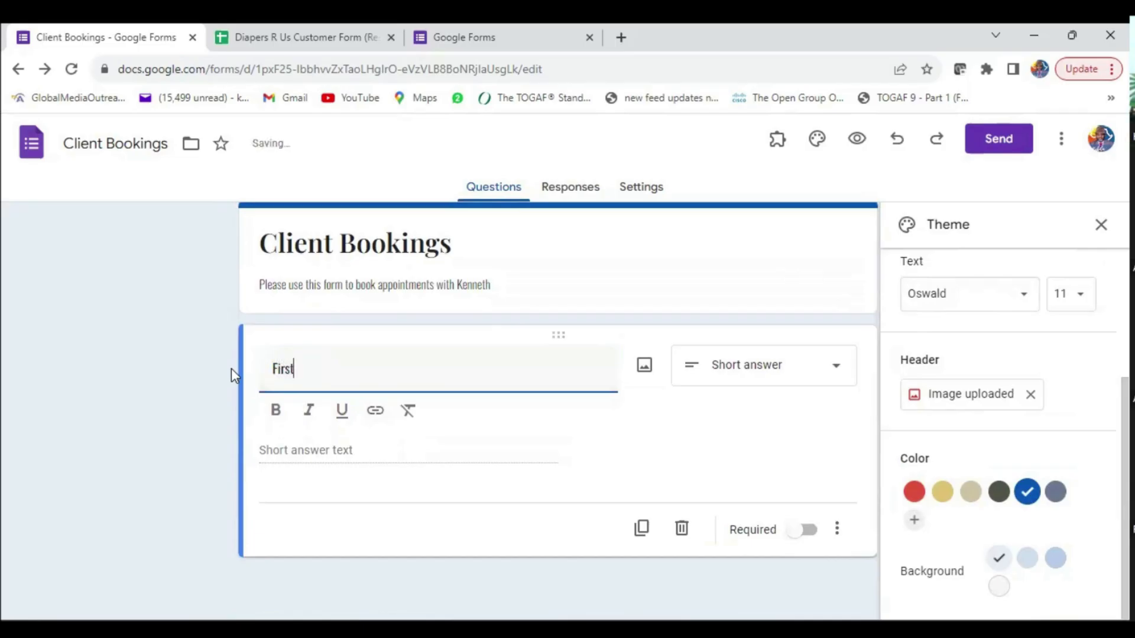
text(name)
click(404, 488)
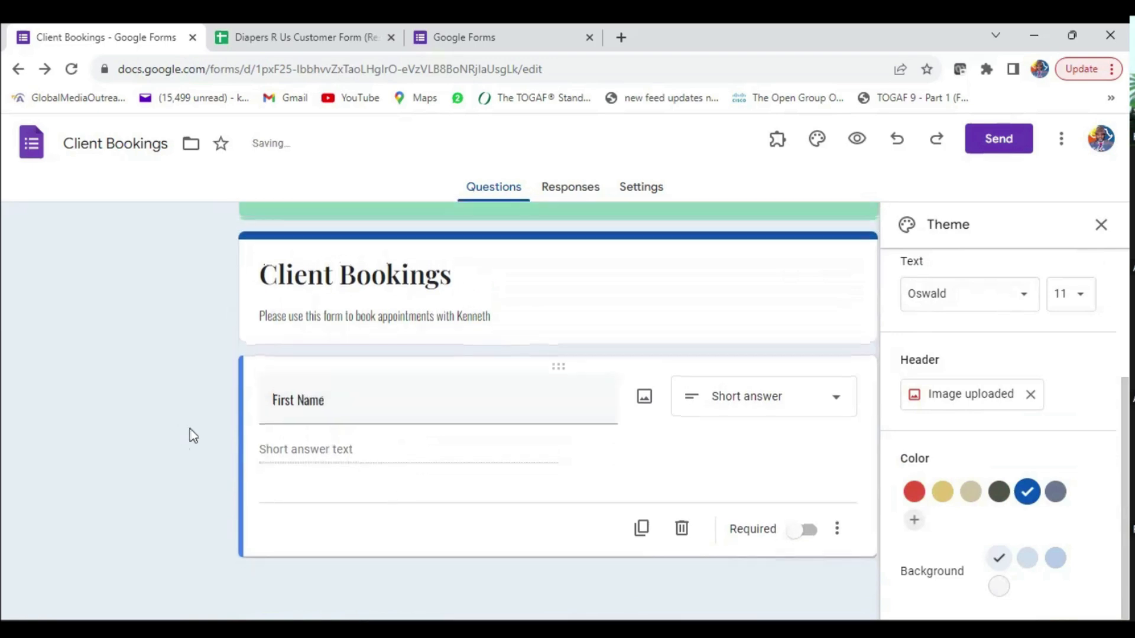
Close the theme settings and load the Diapers R Us Customer Form as the source for importing questions.
click(1101, 225)
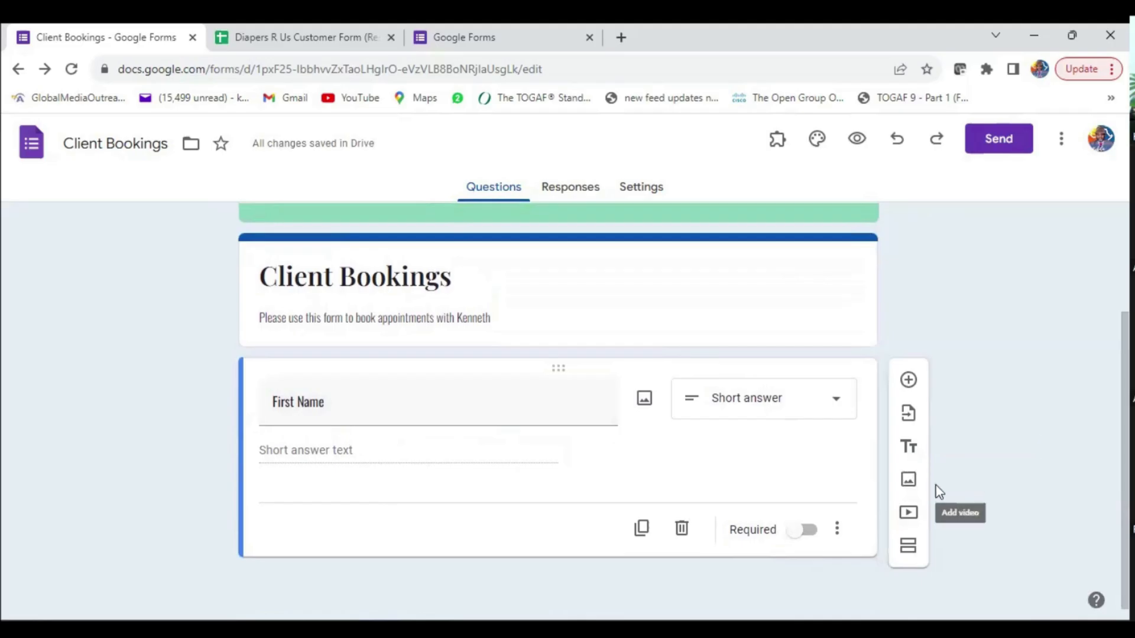
scroll(579, 370, up, 3)
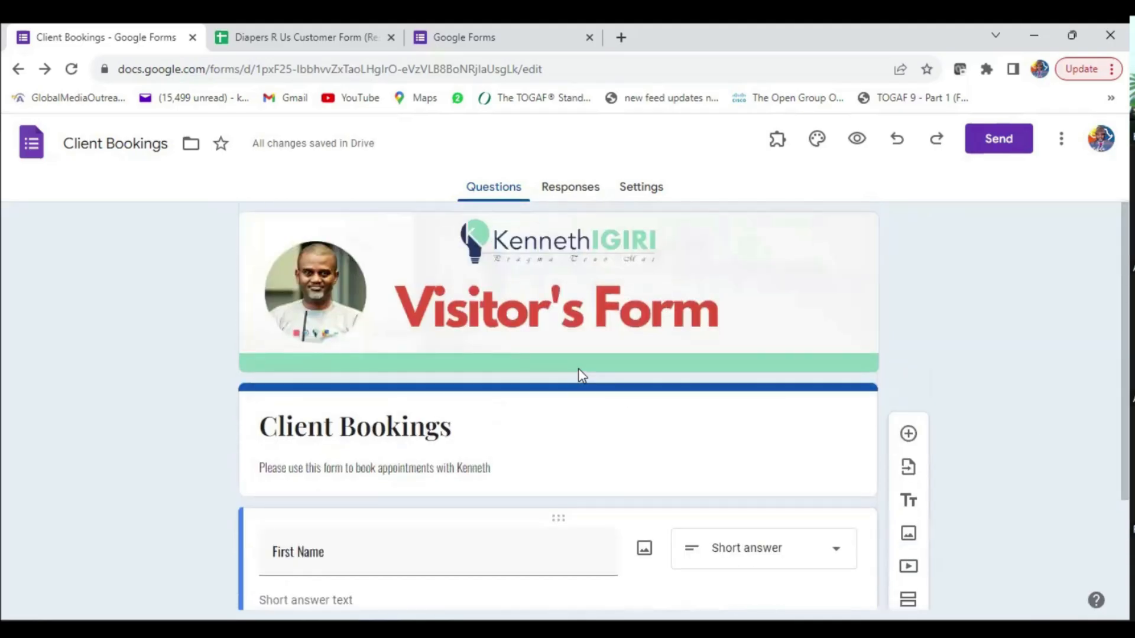
scroll(579, 370, down, 2)
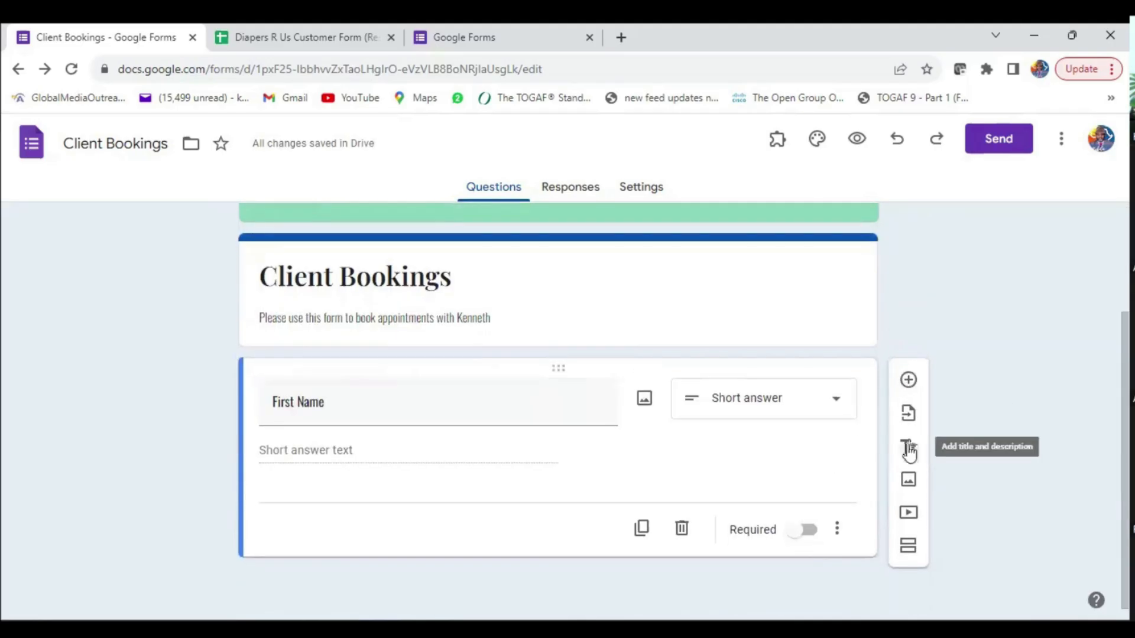
click(910, 420)
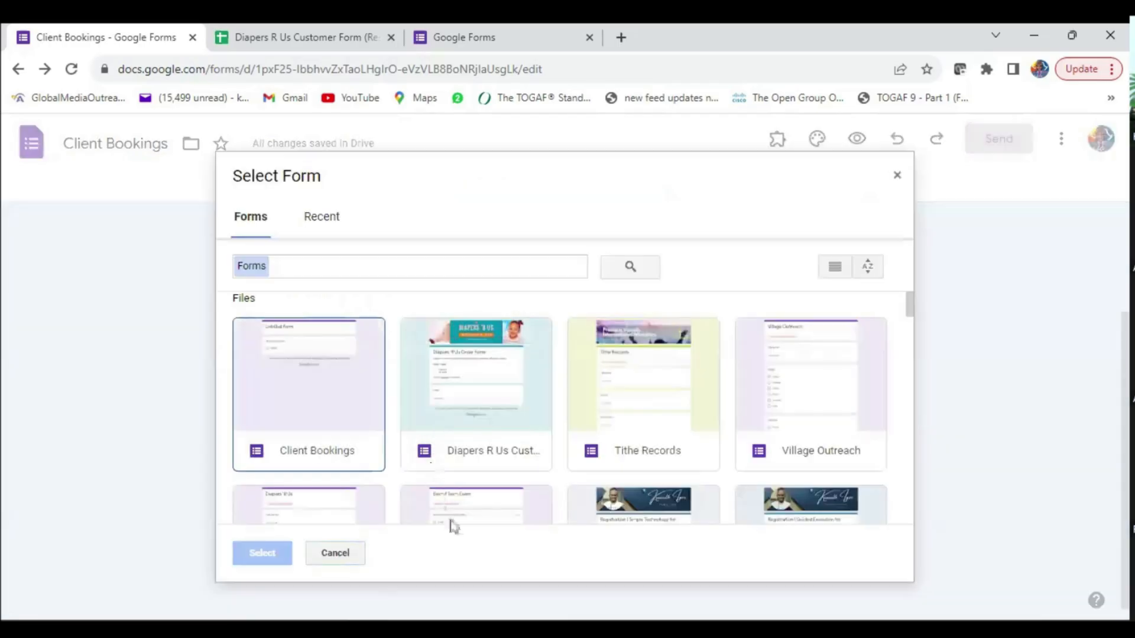
click(481, 394)
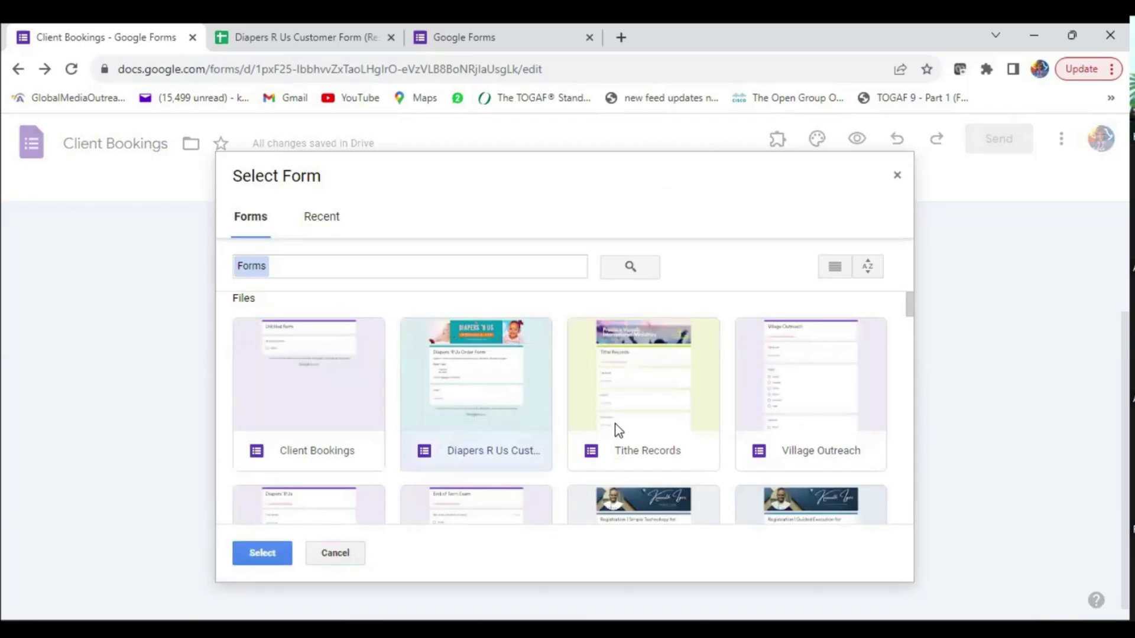
click(263, 554)
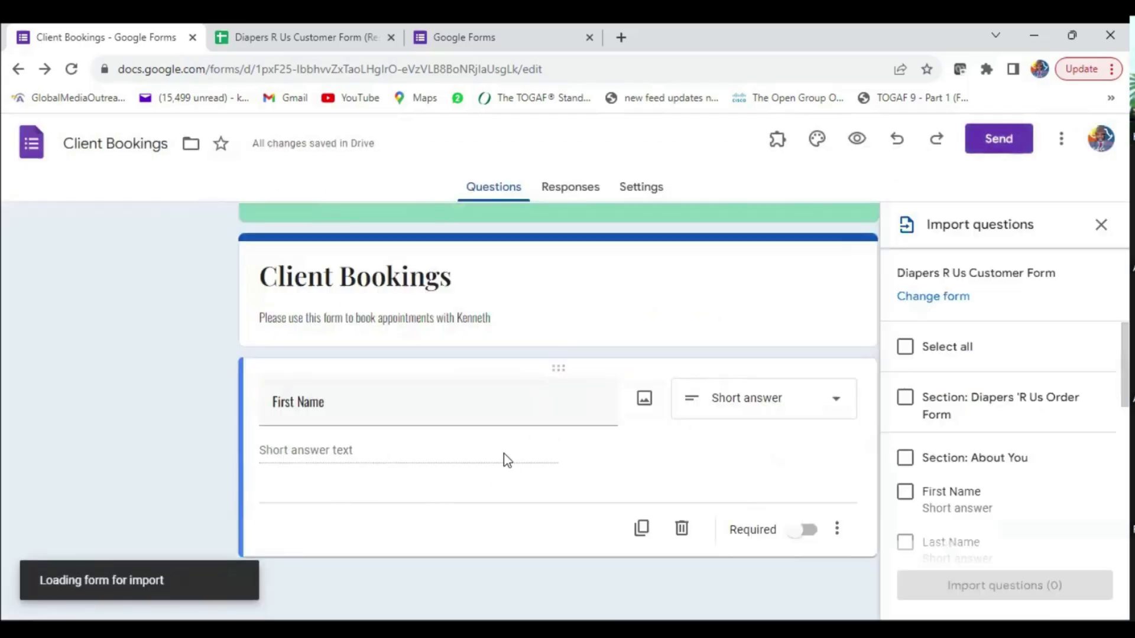
Import the First Name, Last Name and Phone Number questions along with the full About You section and the Thank You section.
scroll(977, 397, down, 3)
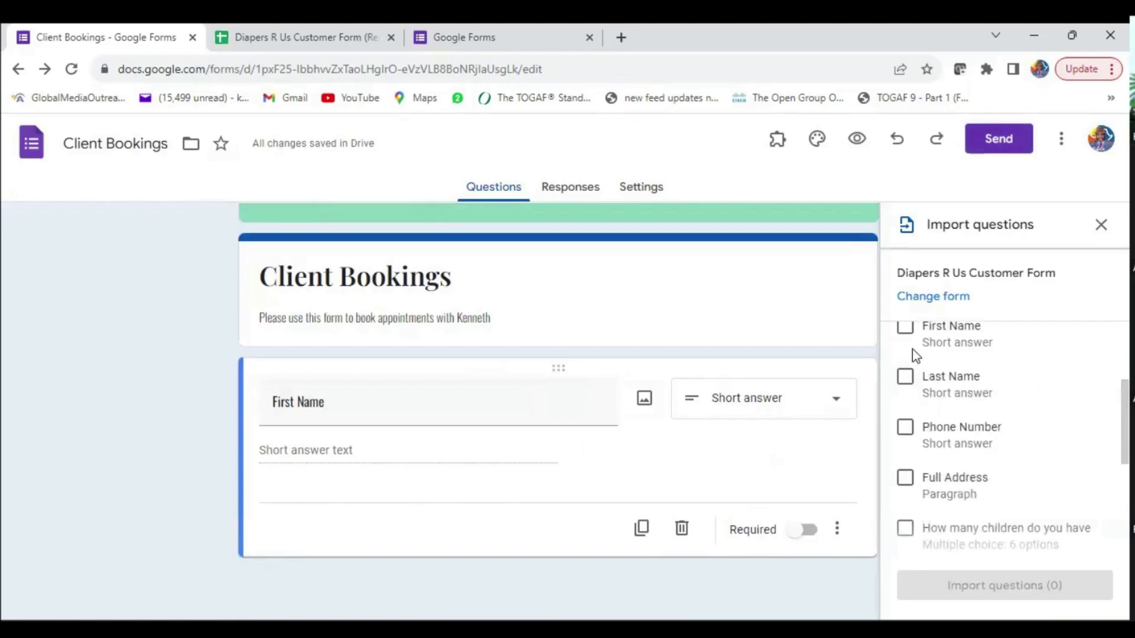
click(906, 327)
click(905, 381)
click(905, 431)
scroll(949, 488, down, 4)
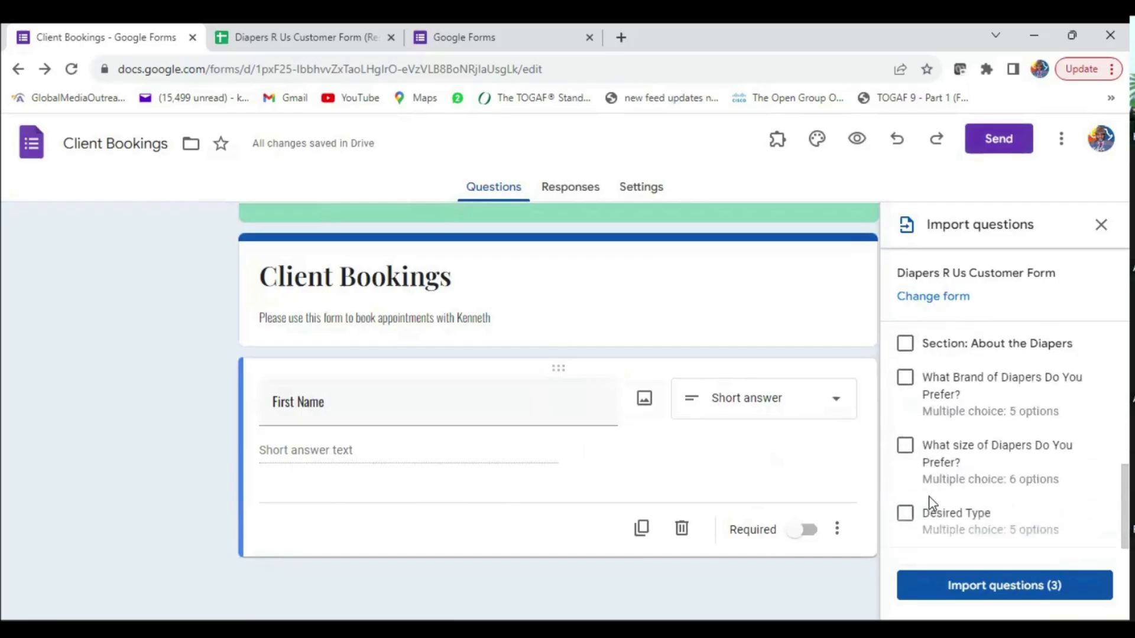
scroll(929, 502, down, 2)
scroll(931, 502, up, 5)
scroll(928, 494, down, 6)
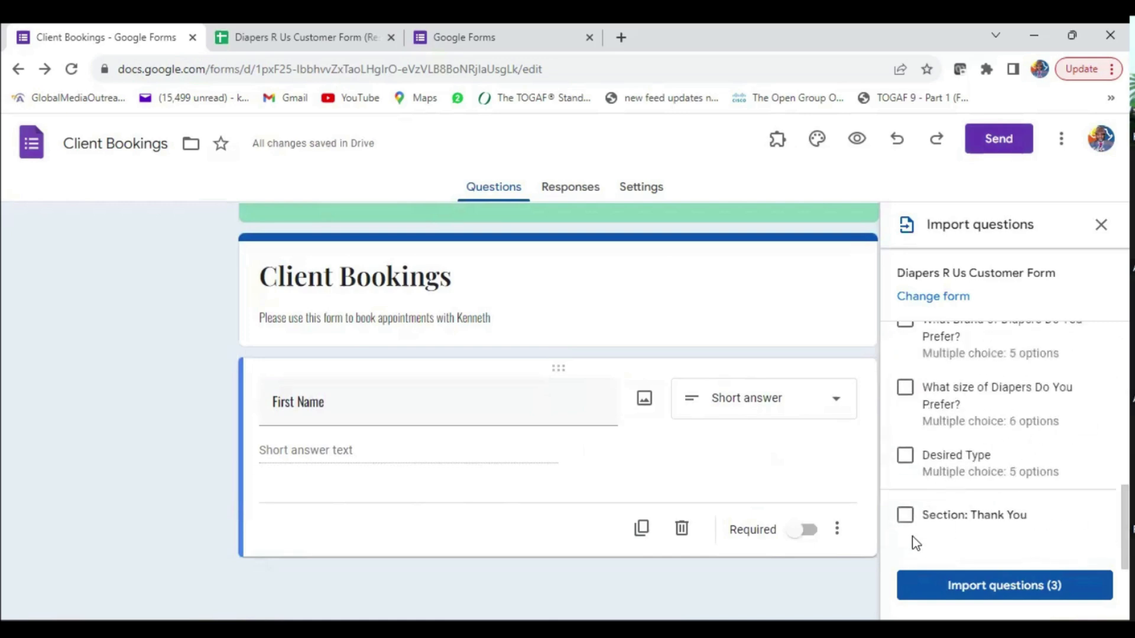
click(905, 516)
scroll(965, 499, up, 10)
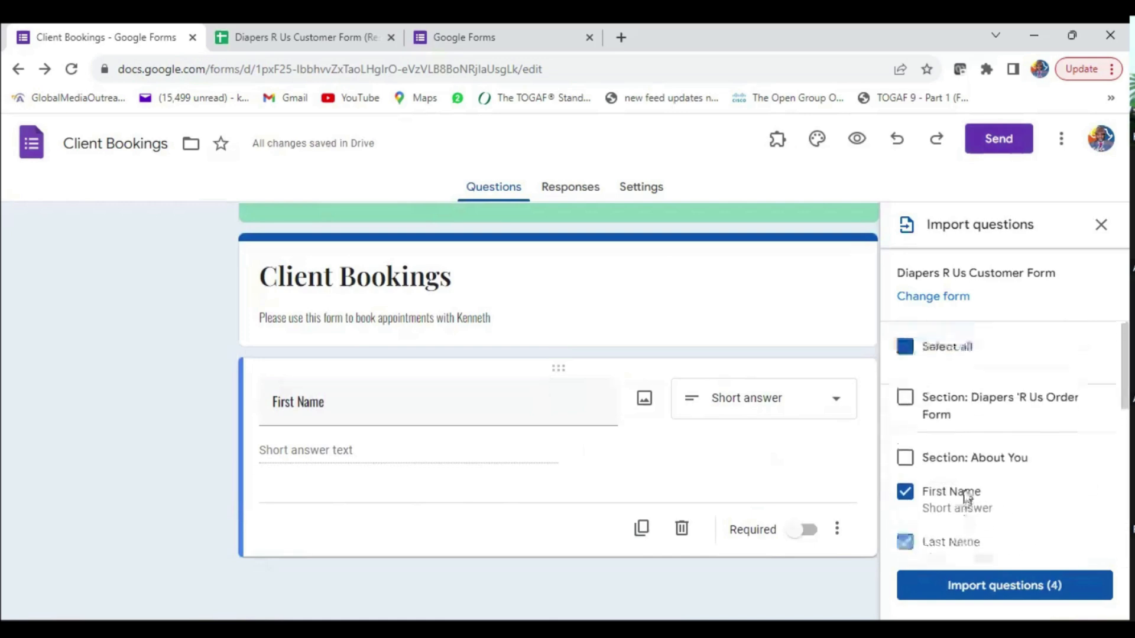
click(907, 461)
scroll(952, 460, down, 5)
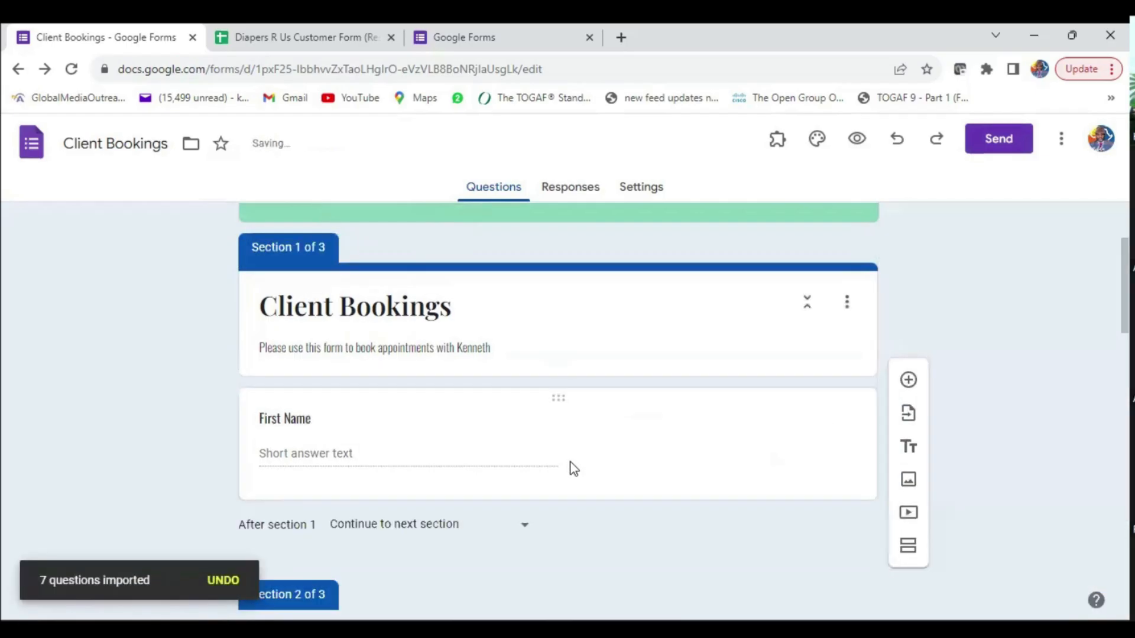
Review the form's first section and the imported About You section for duplicated questions and wording carried over from the source form.
scroll(590, 462, up, 2)
scroll(620, 434, down, 6)
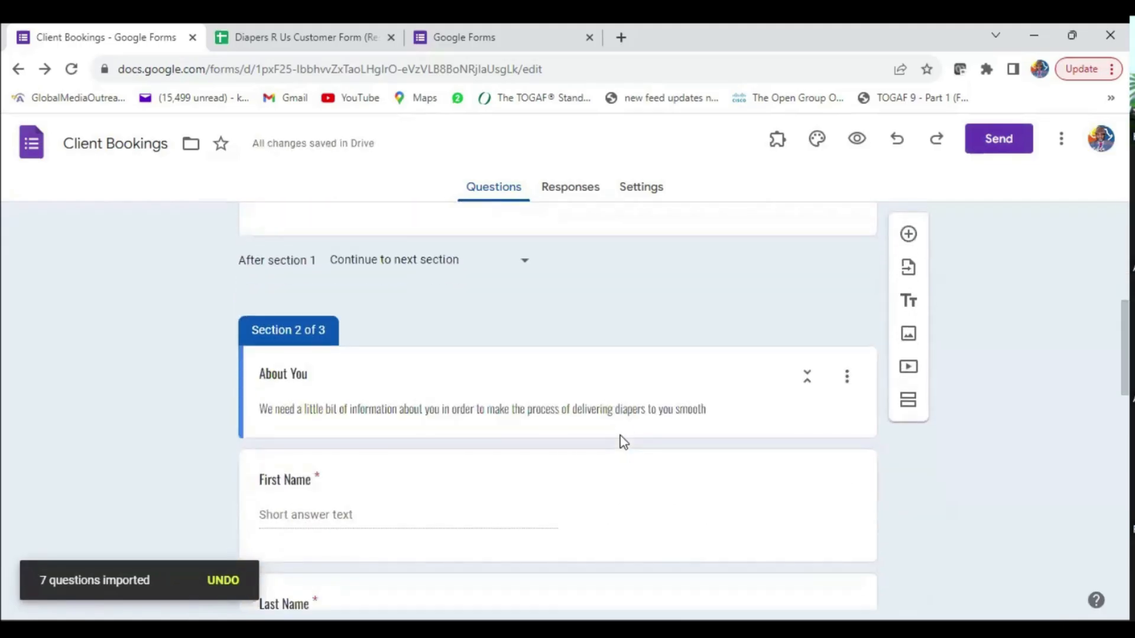
scroll(621, 460, down, 3)
scroll(620, 443, up, 8)
scroll(607, 473, down, 1)
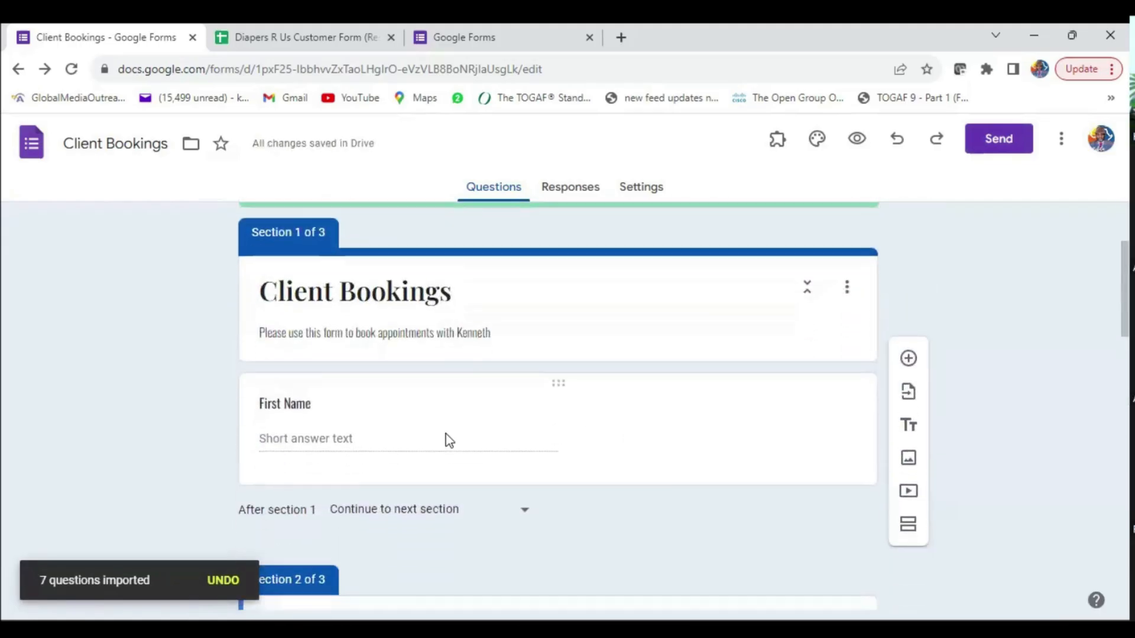
scroll(502, 395, down, 3)
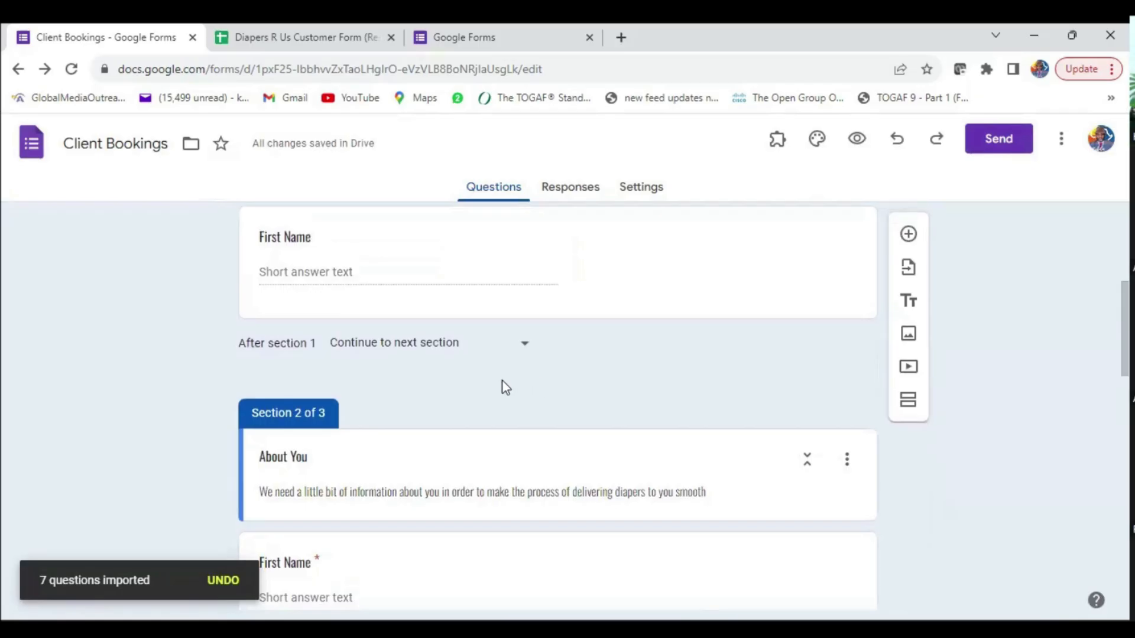
scroll(502, 386, up, 1)
scroll(501, 388, down, 4)
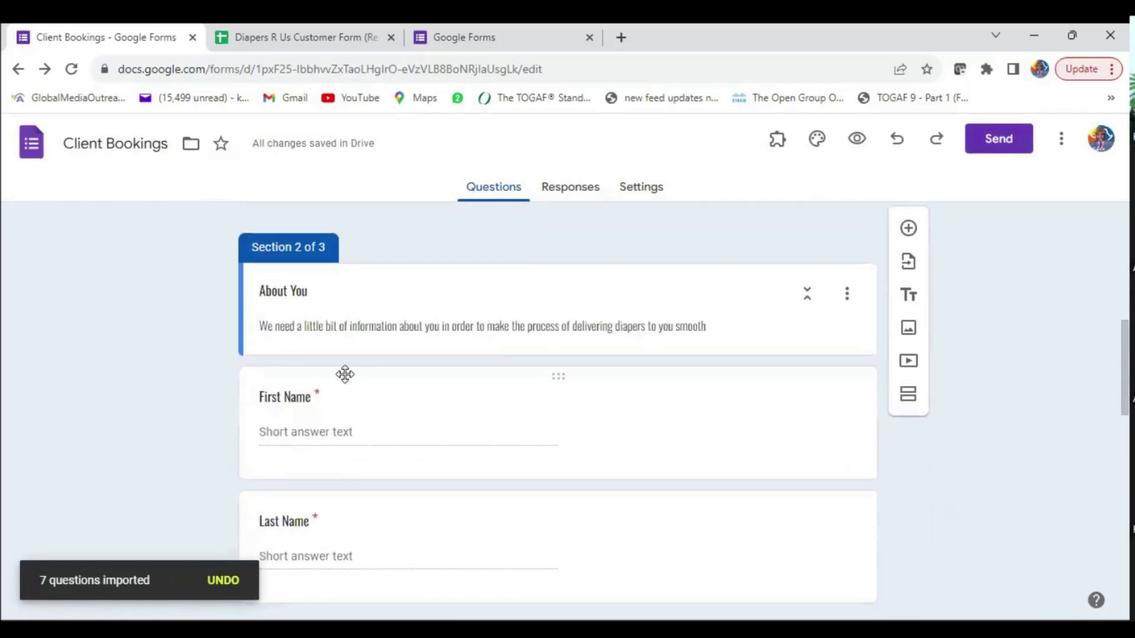
scroll(402, 423, up, 7)
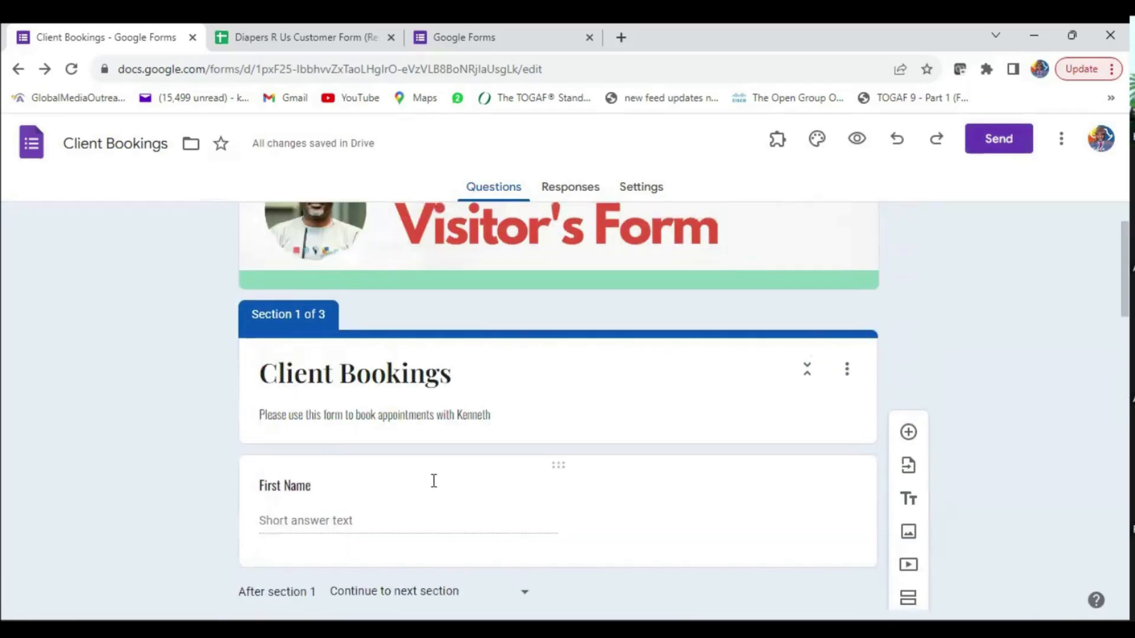
Move the optional First Name question from the first section into the About You section and delete that duplicate.
scroll(502, 461, down, 3)
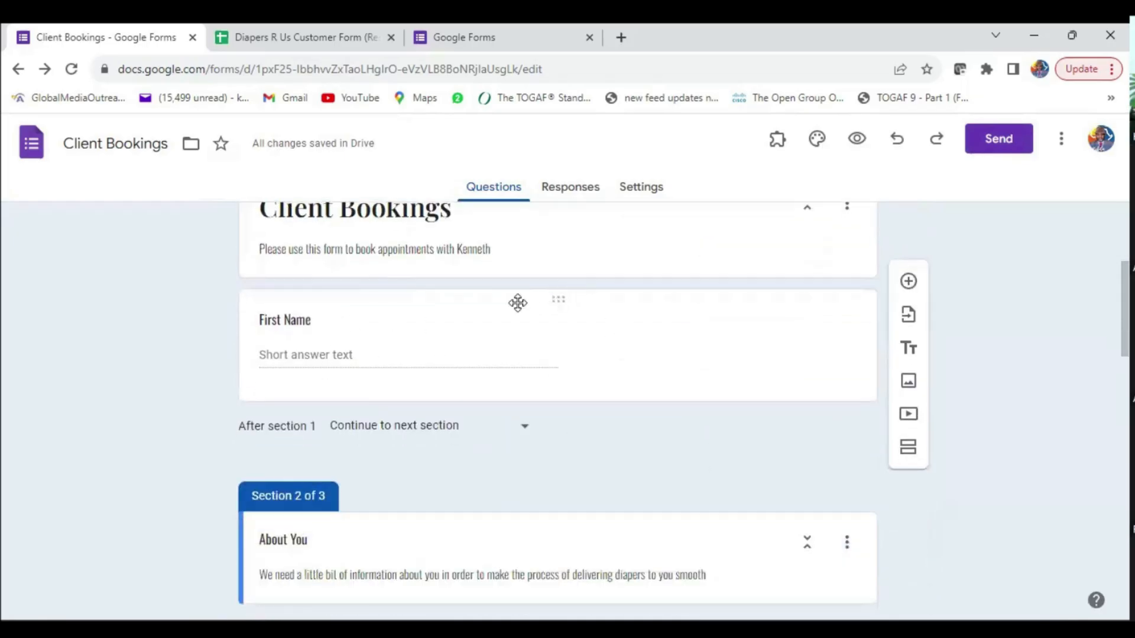
drag(551, 302, 473, 436)
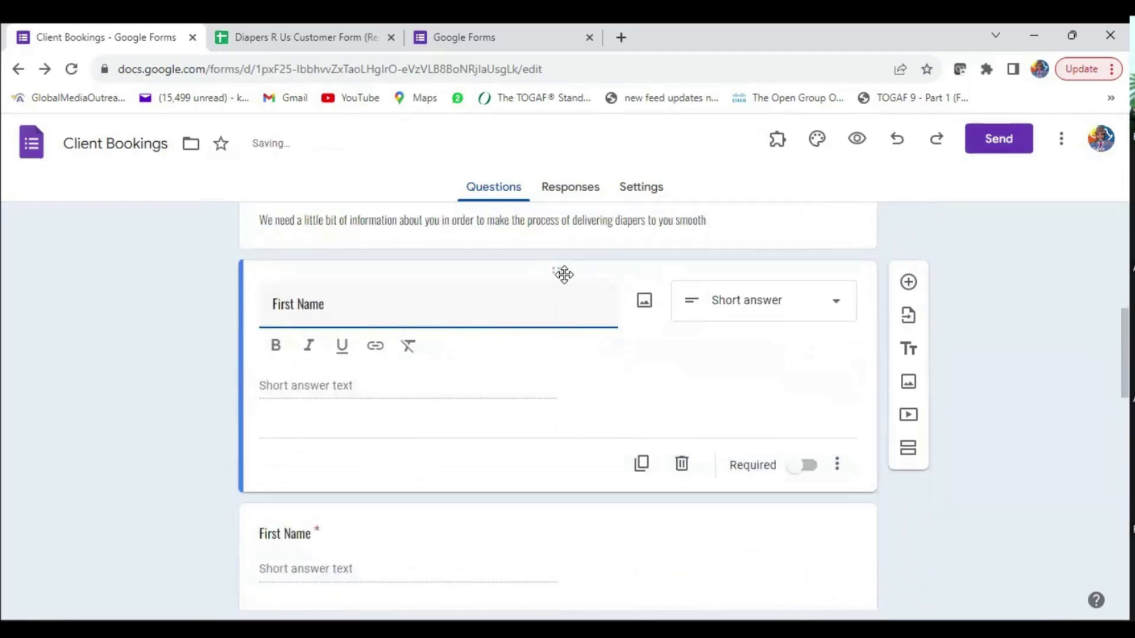
drag(539, 334, 552, 395)
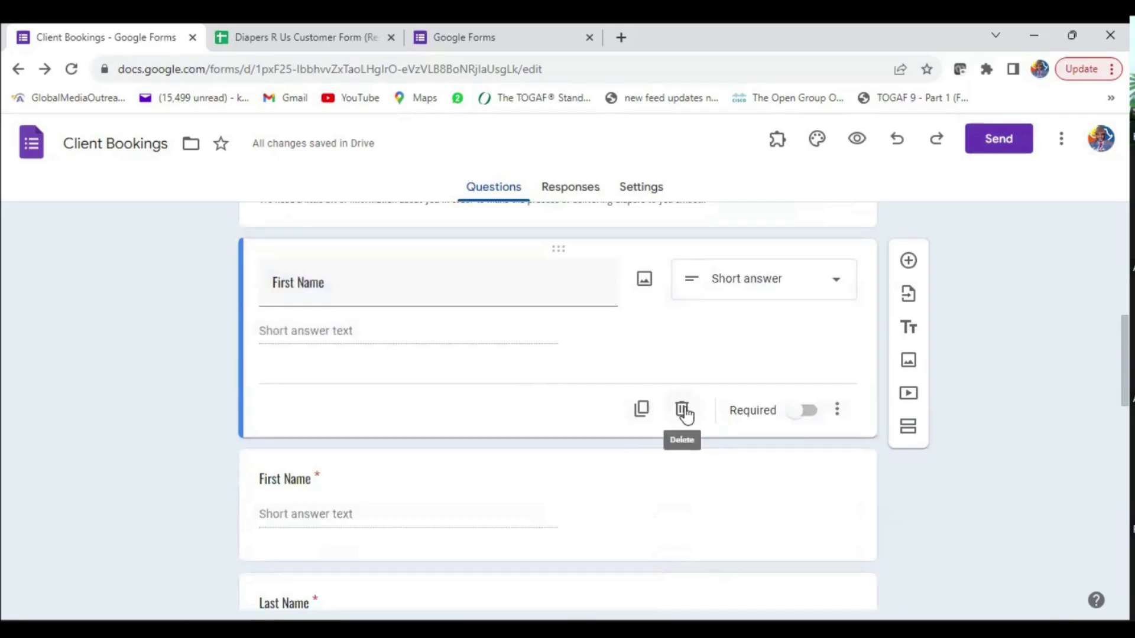
click(682, 410)
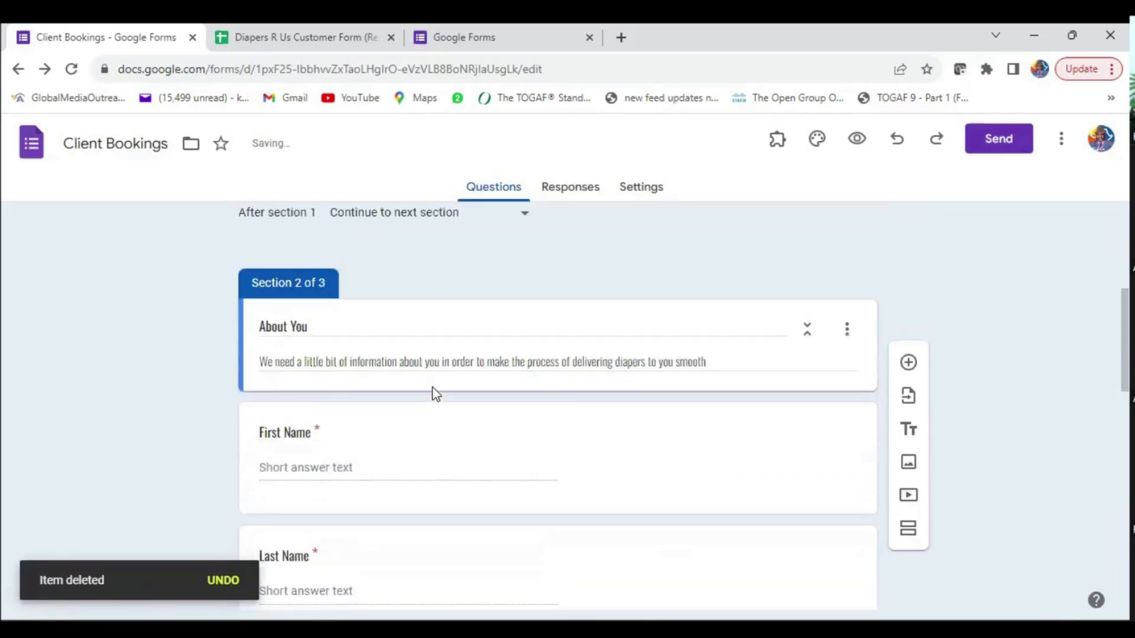
Review all sections of the form for imported questions that do not suit client bookings.
scroll(436, 394, up, 4)
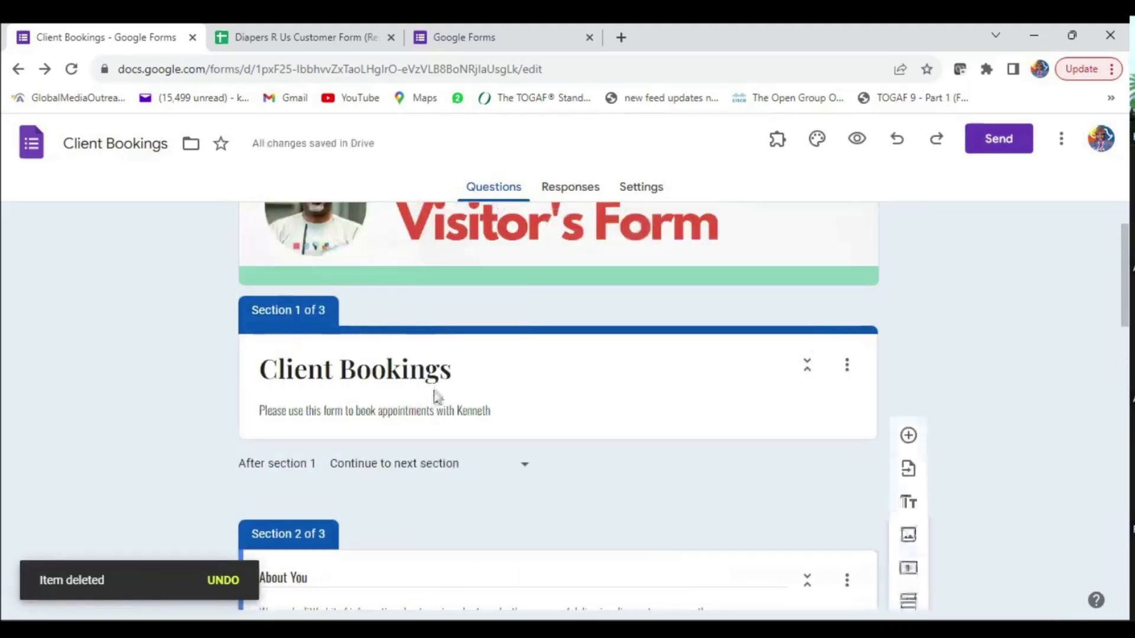
scroll(436, 394, down, 11)
scroll(437, 393, down, 7)
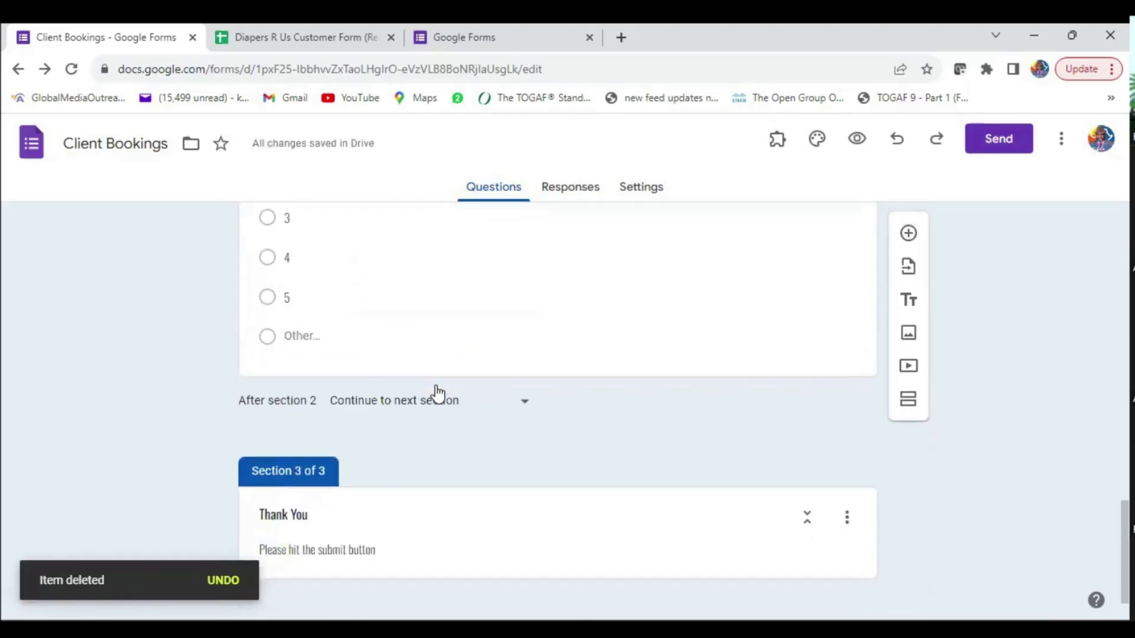
scroll(437, 393, up, 8)
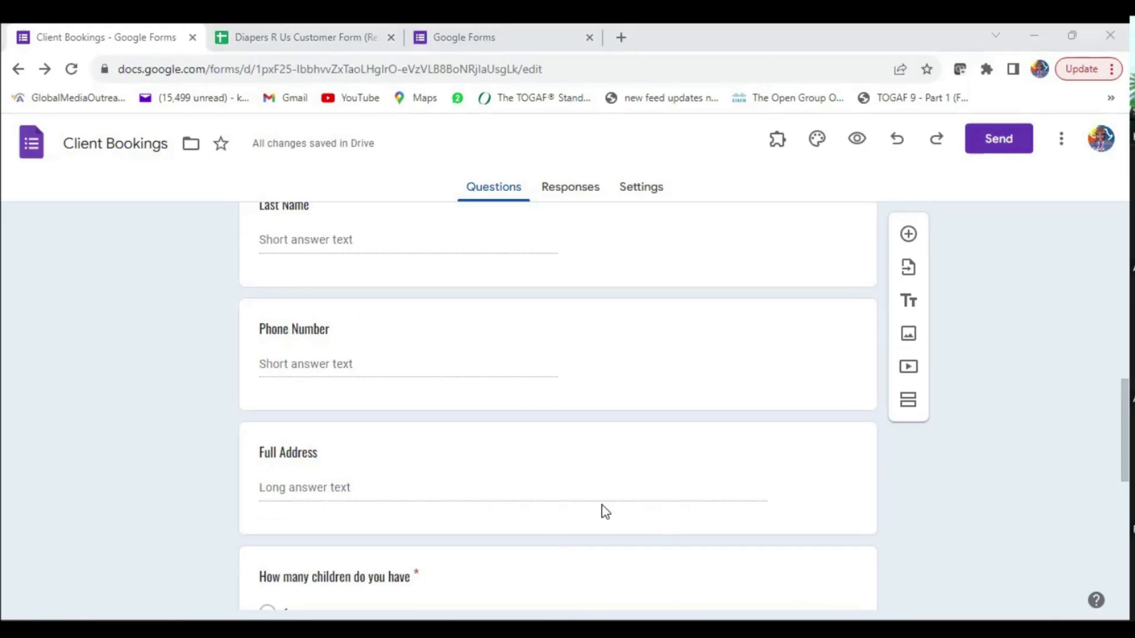
scroll(506, 425, up, 7)
scroll(558, 423, up, 5)
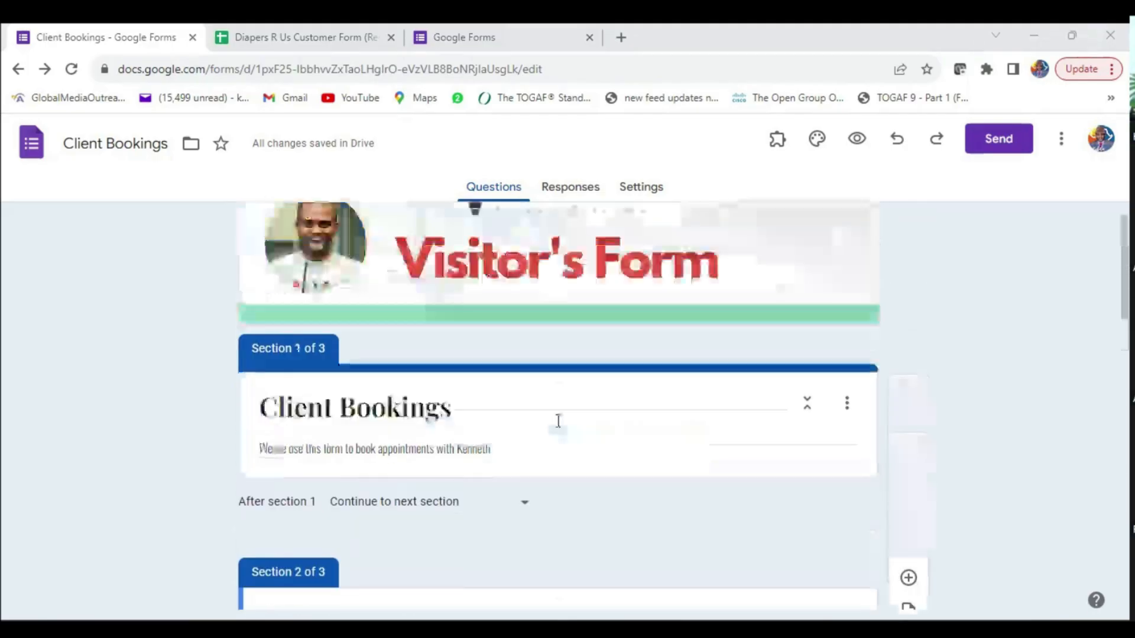
scroll(545, 436, down, 4)
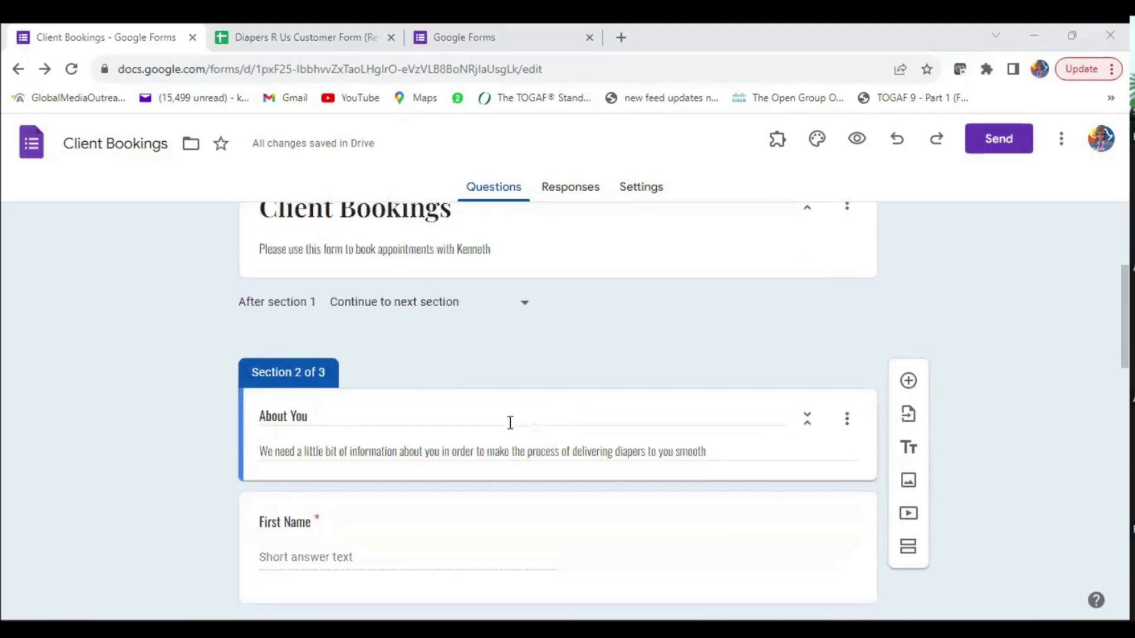
scroll(514, 431, down, 5)
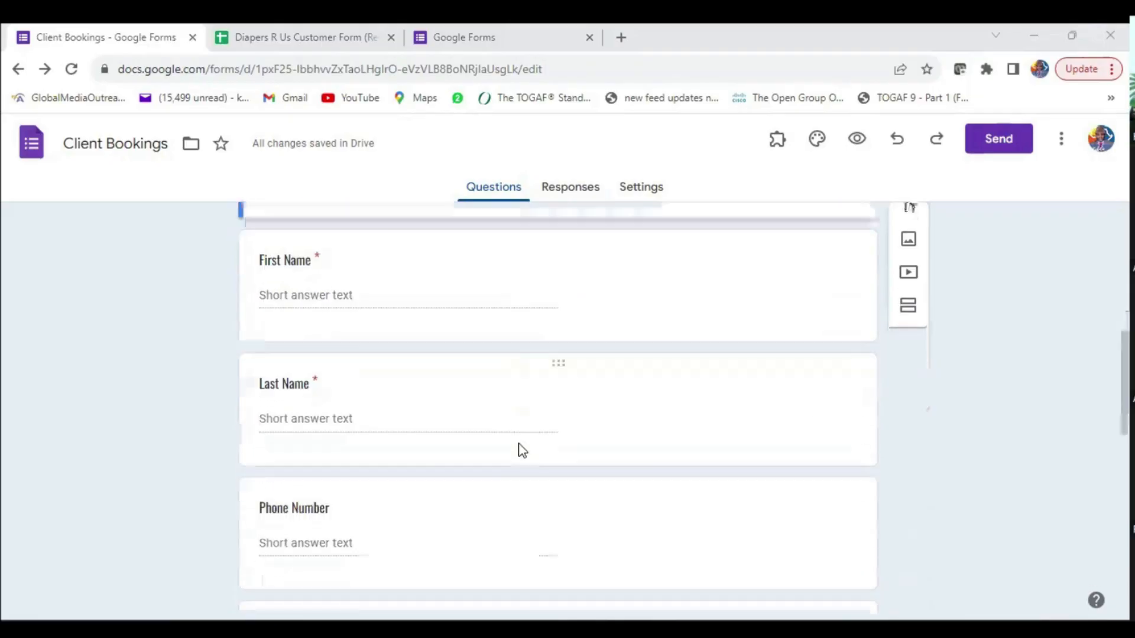
scroll(522, 450, down, 6)
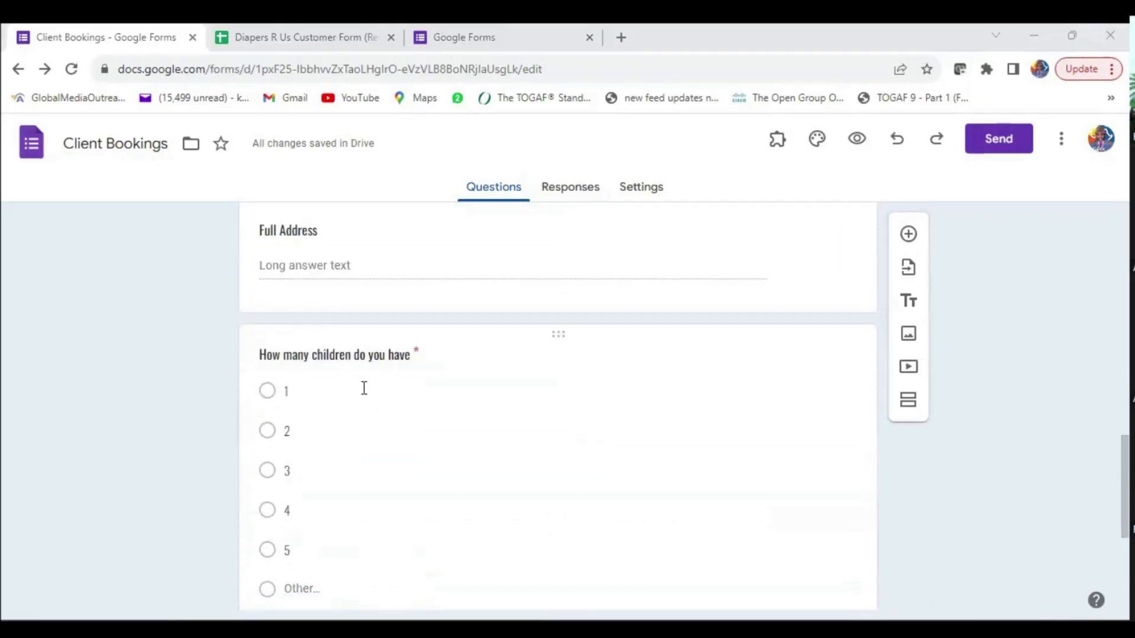
scroll(639, 396, down, 3)
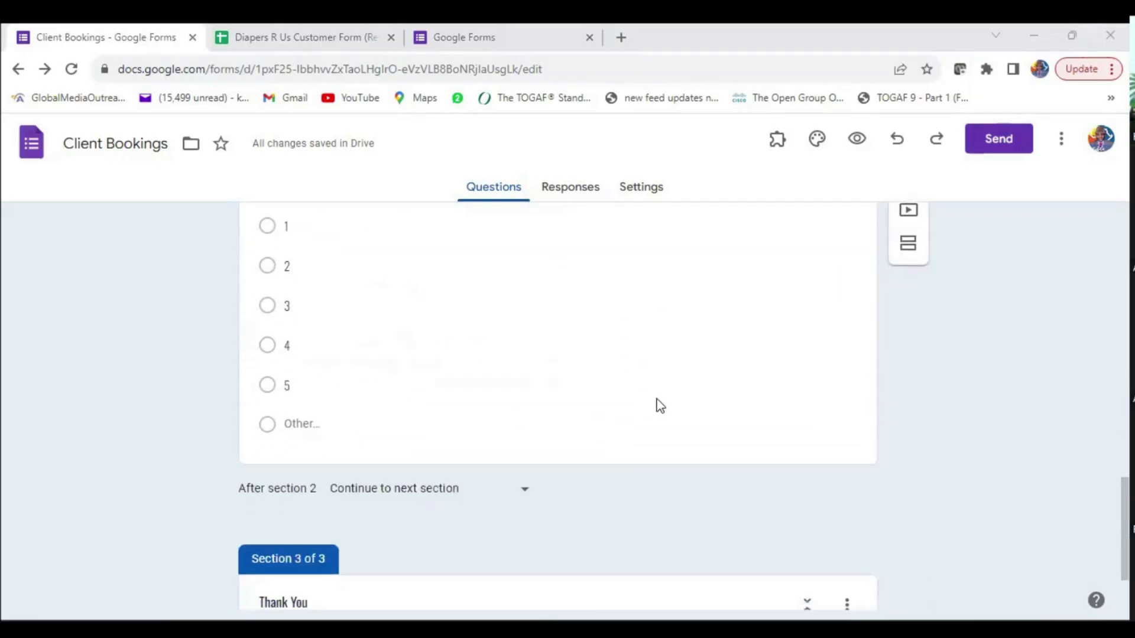
Delete the "How many children do you have" and "Full Address" questions from the About You section.
scroll(636, 381, up, 3)
click(650, 390)
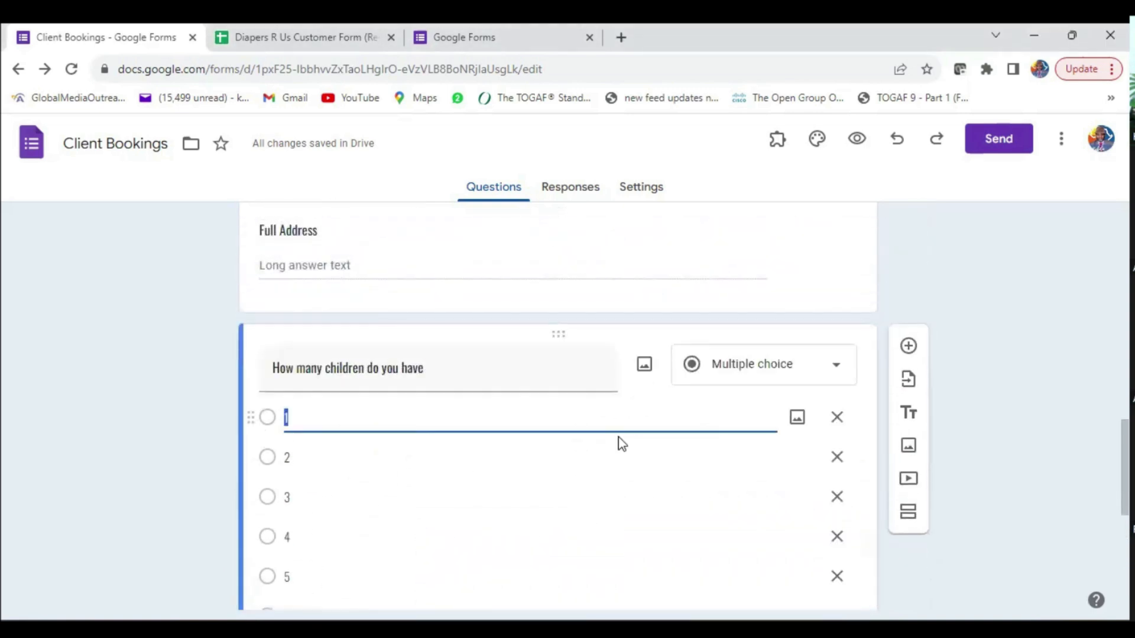
scroll(673, 474, down, 3)
click(679, 557)
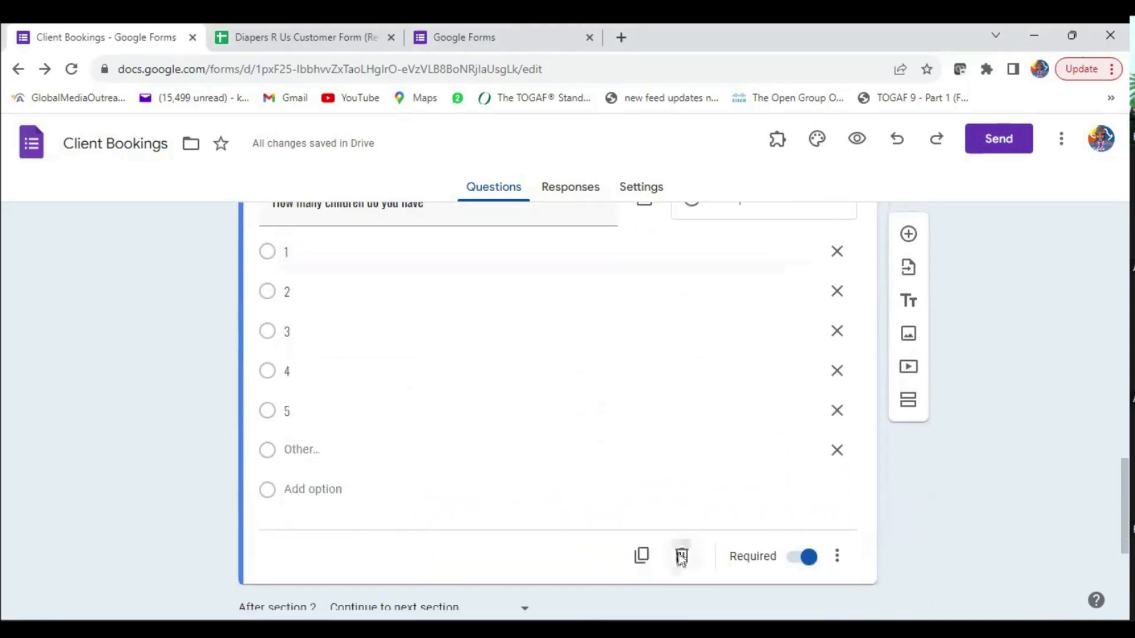
scroll(542, 453, up, 4)
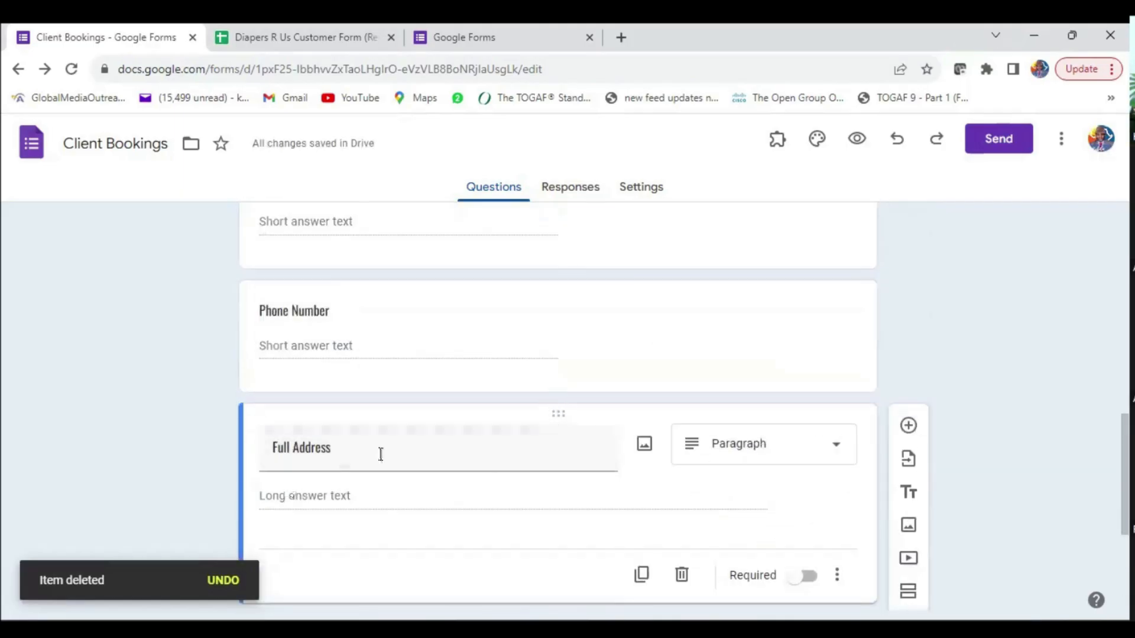
click(681, 574)
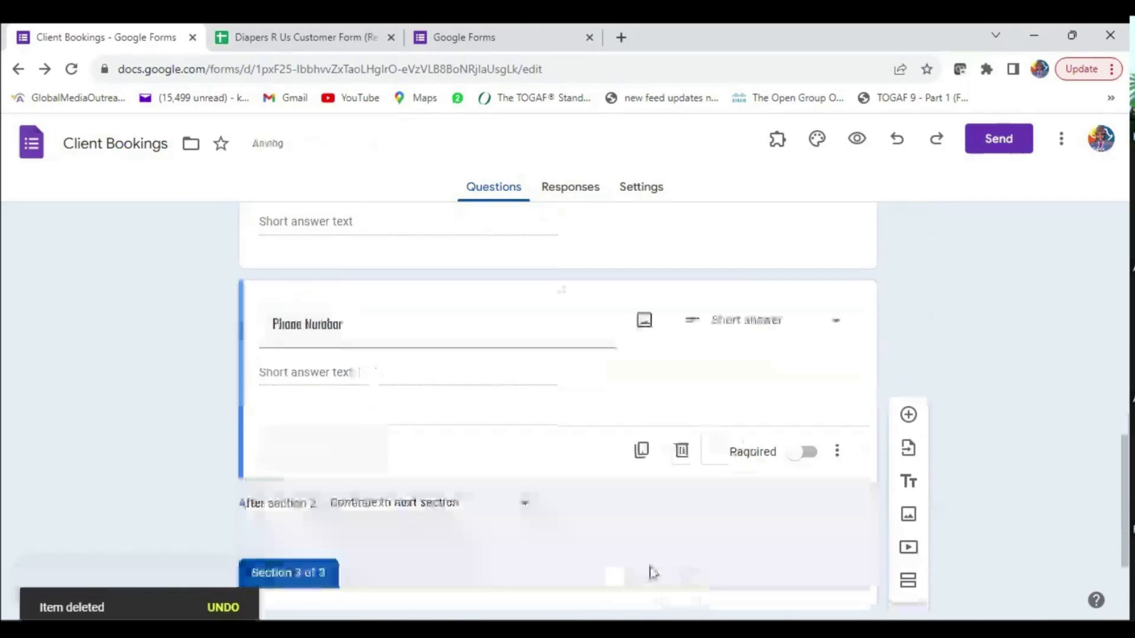
Add a new section after the Phone Number question and title it "Your Booking".
scroll(488, 466, up, 8)
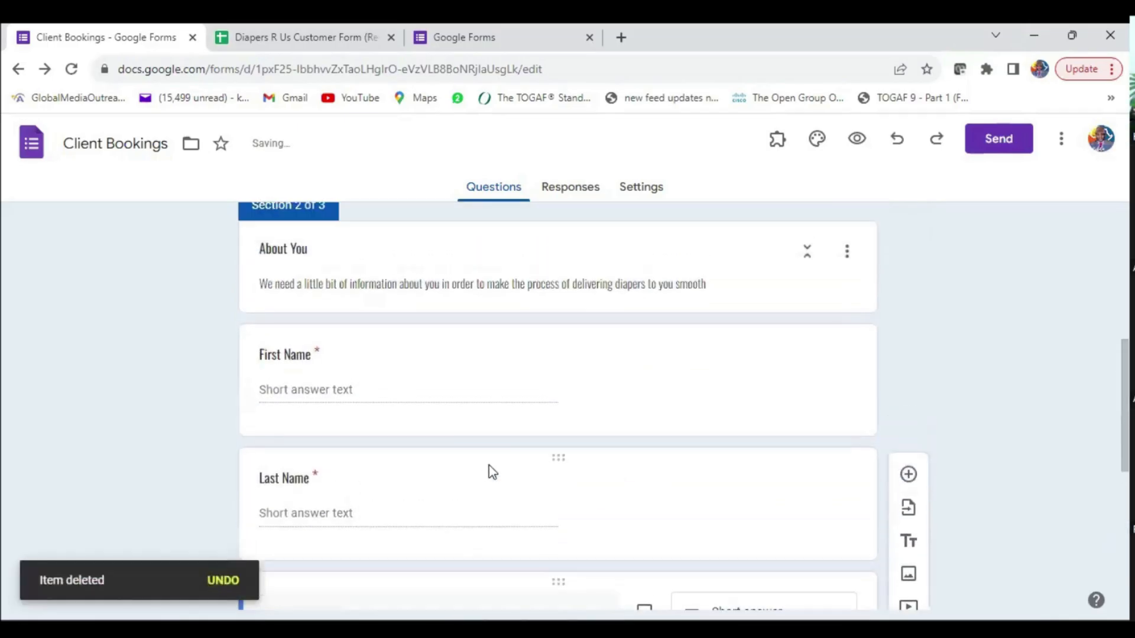
scroll(488, 466, down, 3)
scroll(489, 466, up, 3)
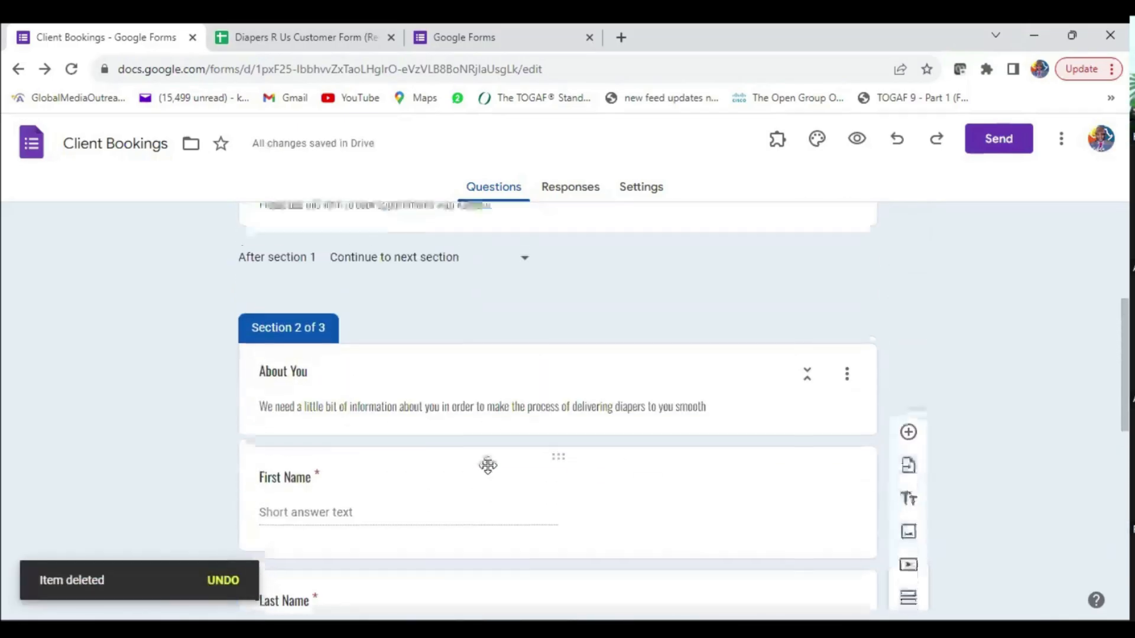
scroll(488, 466, down, 5)
scroll(489, 467, down, 5)
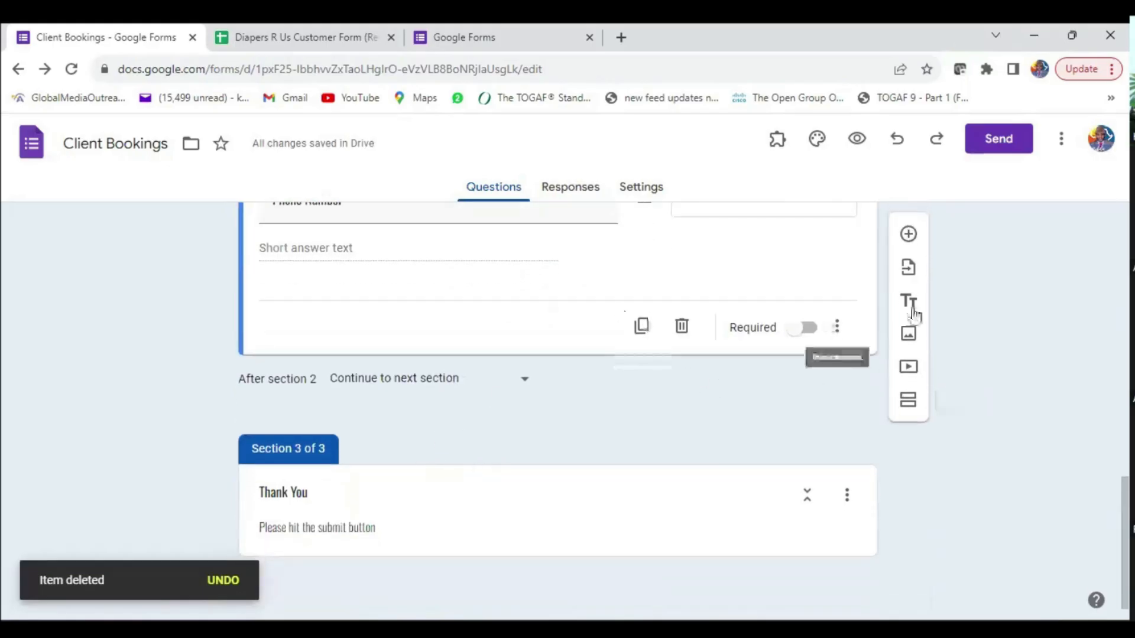
click(908, 402)
drag(365, 411, 171, 416)
text(Your)
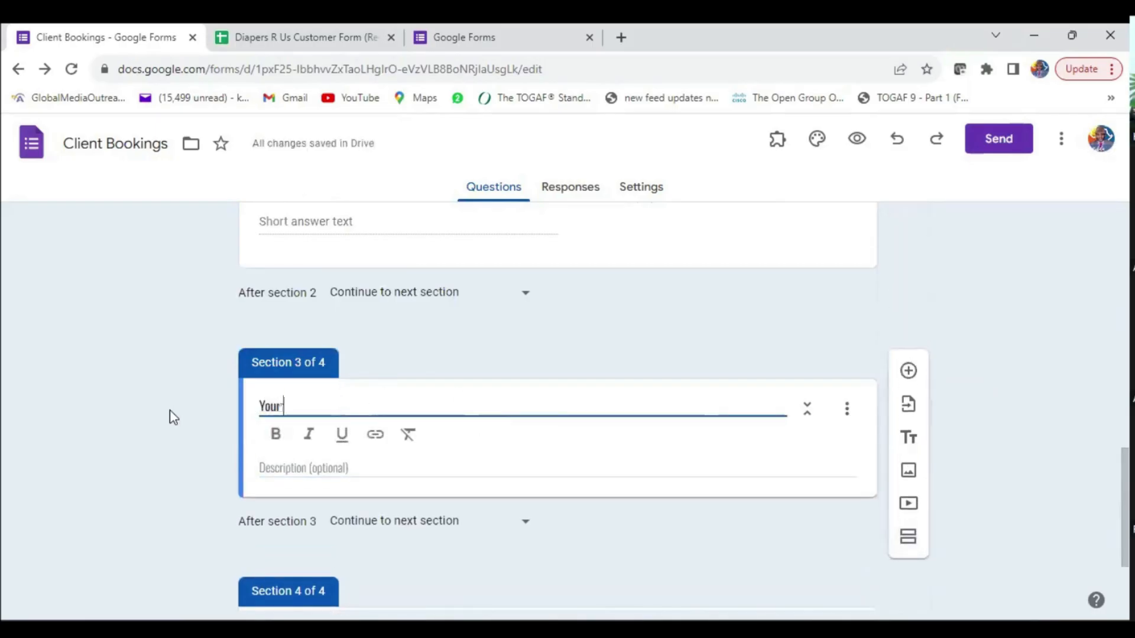
text( Booking)
scroll(466, 401, down, 3)
click(616, 351)
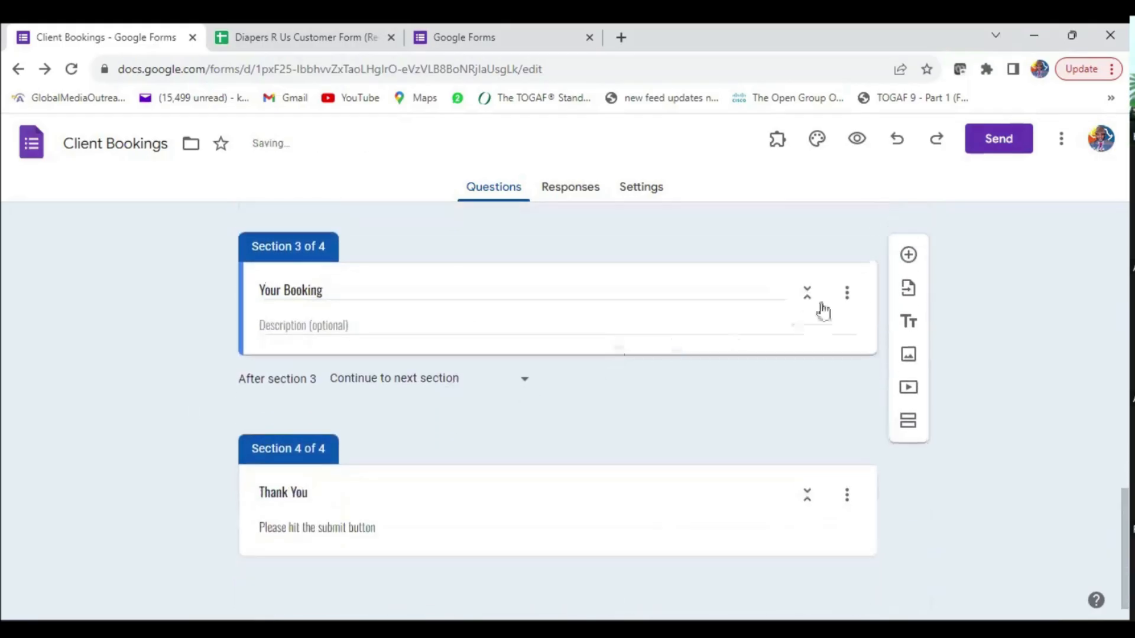
Add a "Preferred Date" question to the Your Booking section and set its answer type to Dropdown.
click(908, 256)
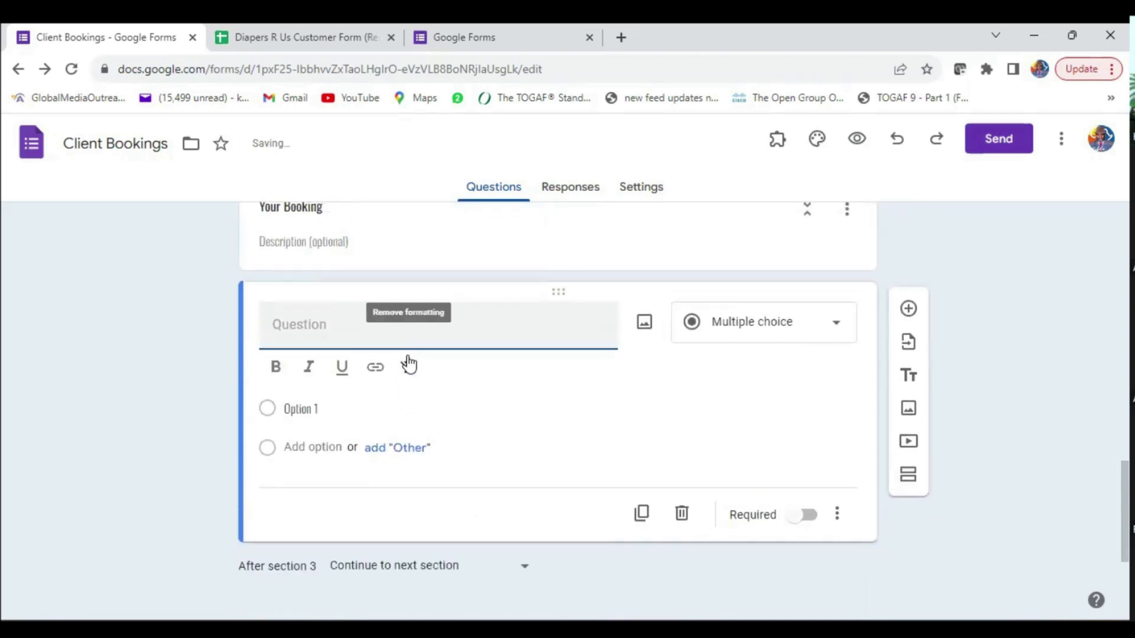
text(Preferred Date)
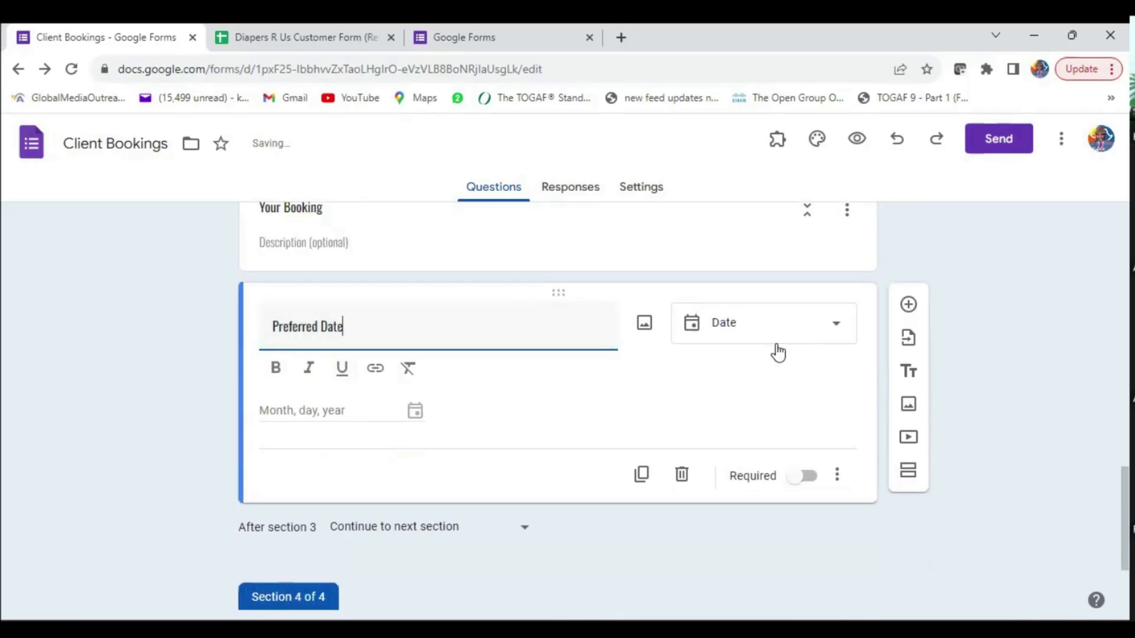
click(828, 329)
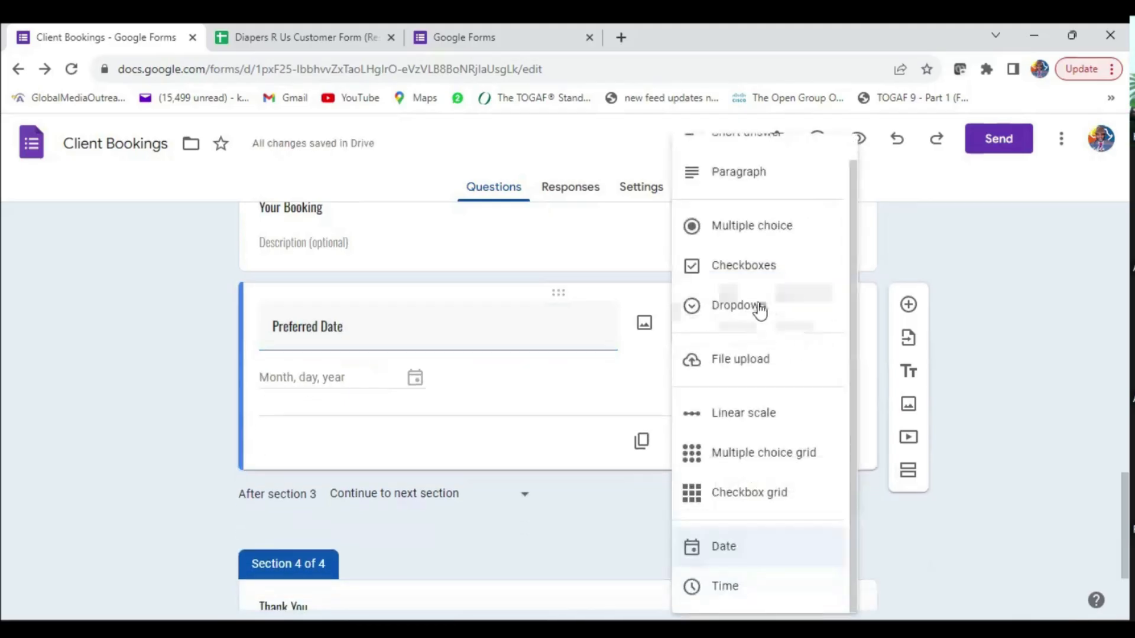
click(735, 313)
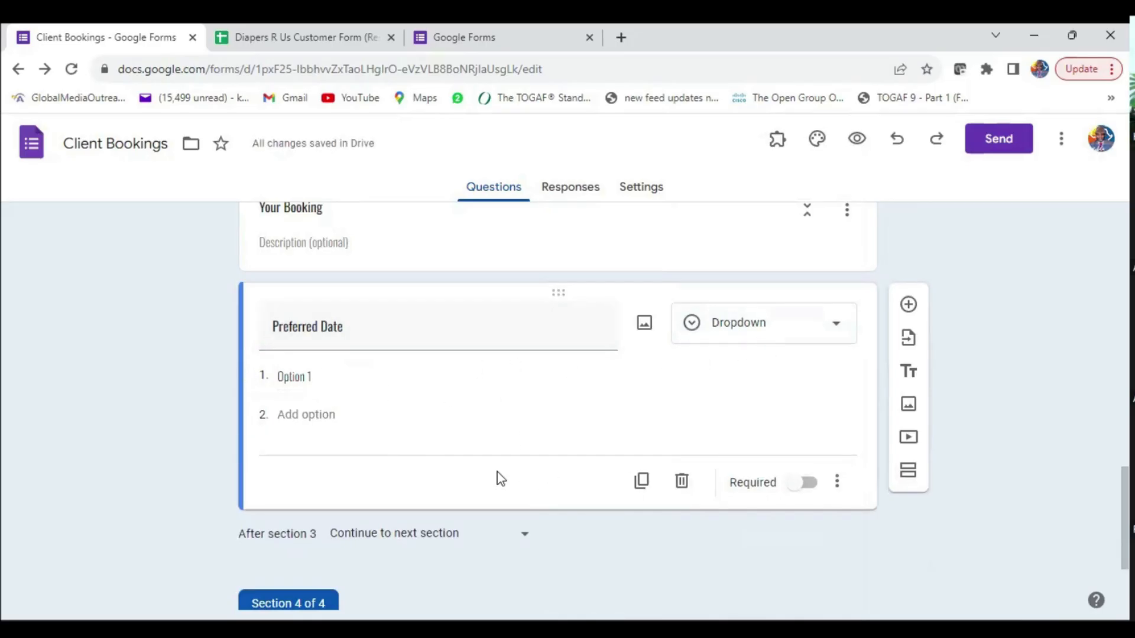
Add a "Key Issues" question below Preferred Date and set its answer type to Checkboxes.
click(909, 304)
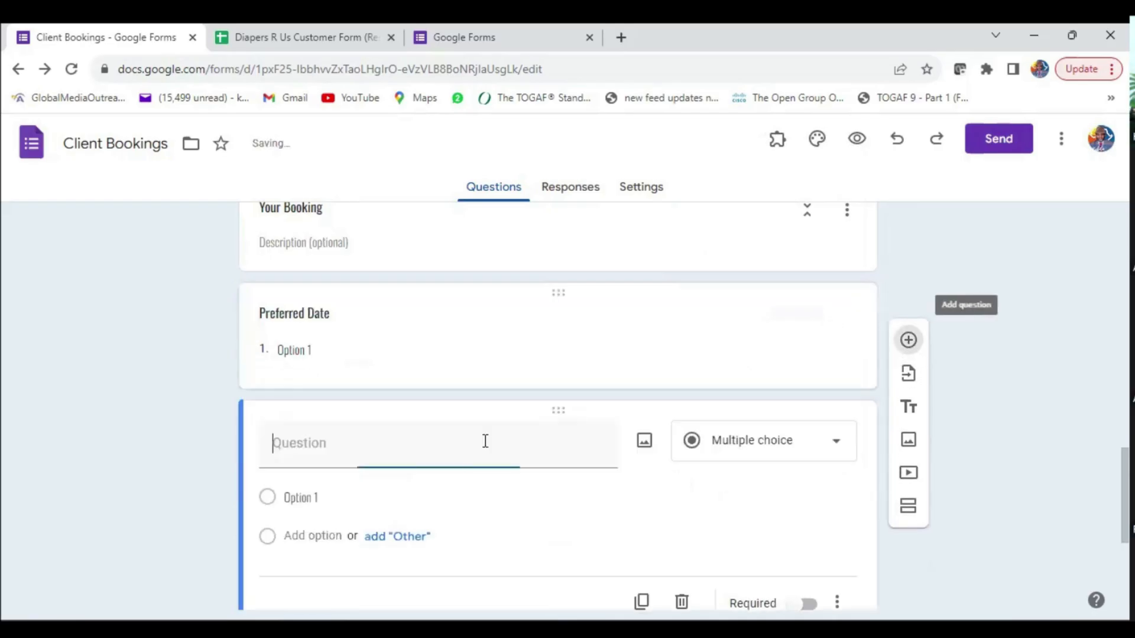
text(key Issues)
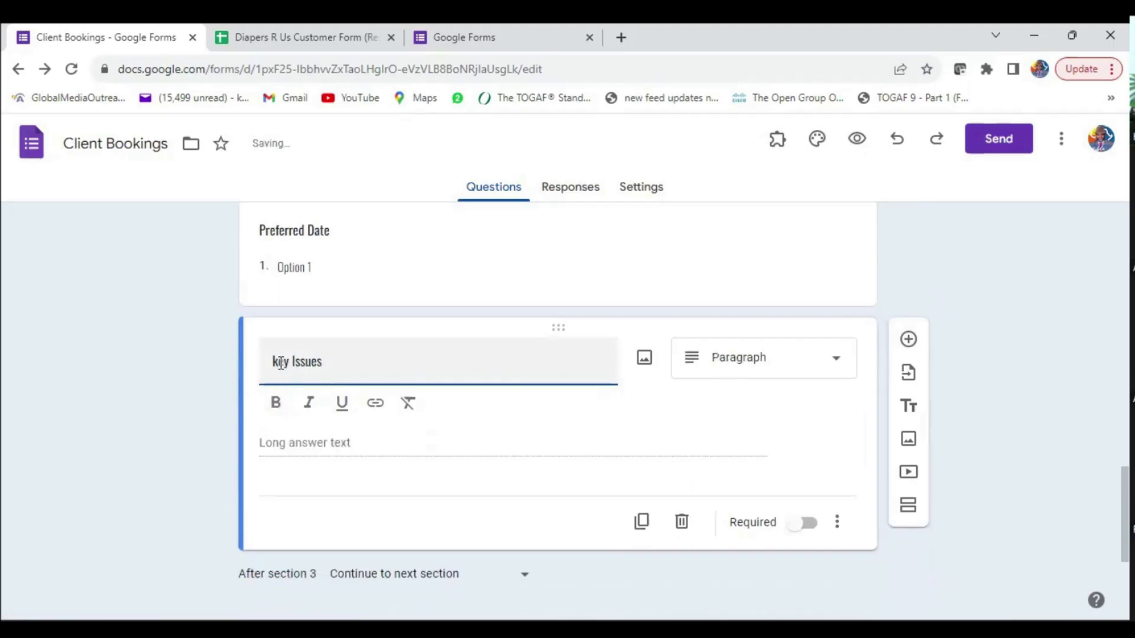
key(BackSpace)
text(K)
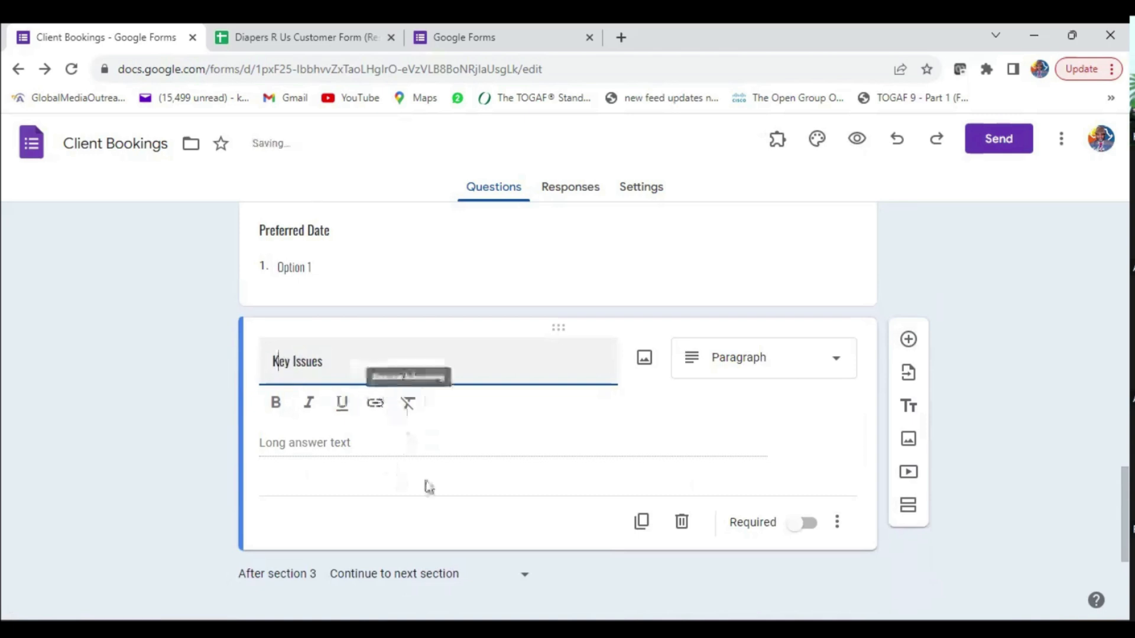
click(819, 368)
click(747, 293)
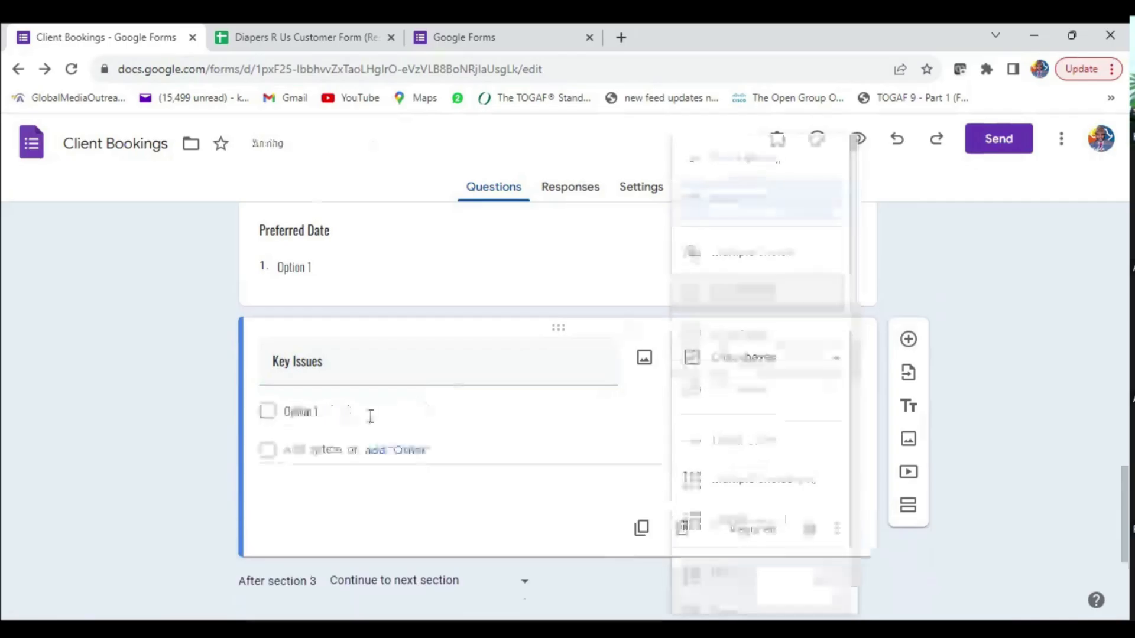
Give the Key Issues question only the options "LinkedIn Visibility" and "Interactive Ideation Session".
click(306, 411)
text(UinkedIn Visibil)
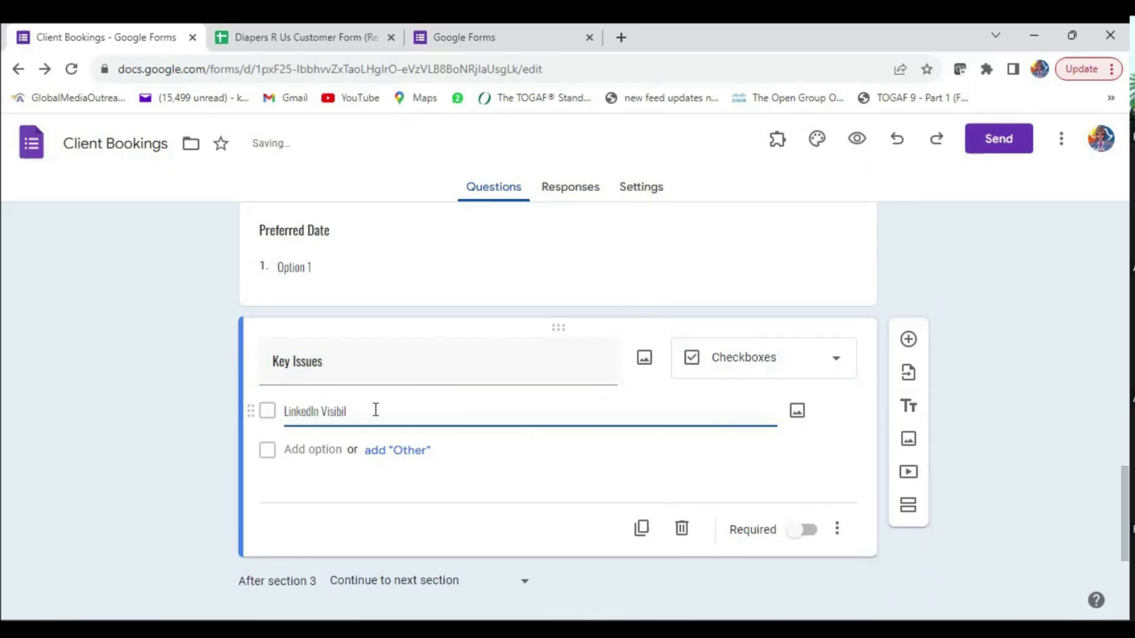
text(y)
click(313, 450)
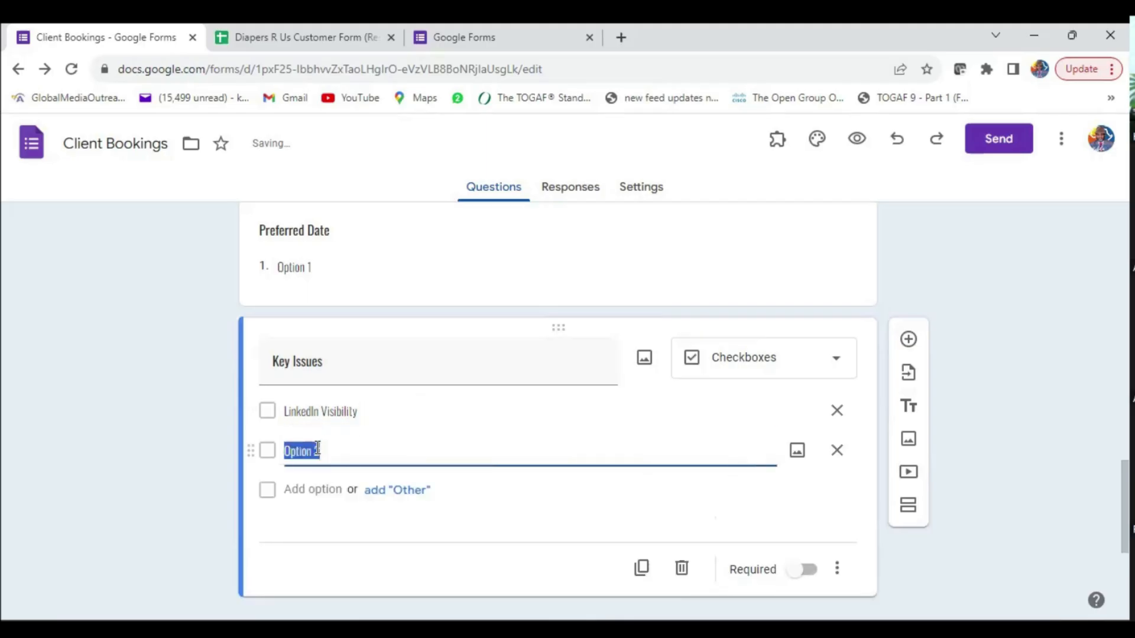
text(Interactive Ideation Session)
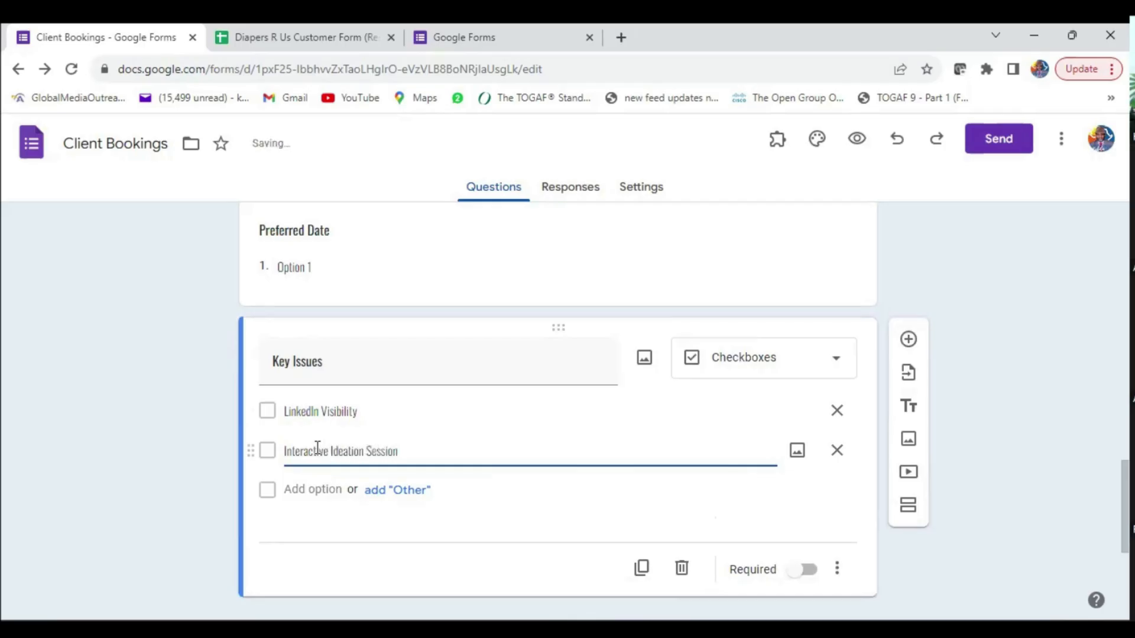
click(314, 494)
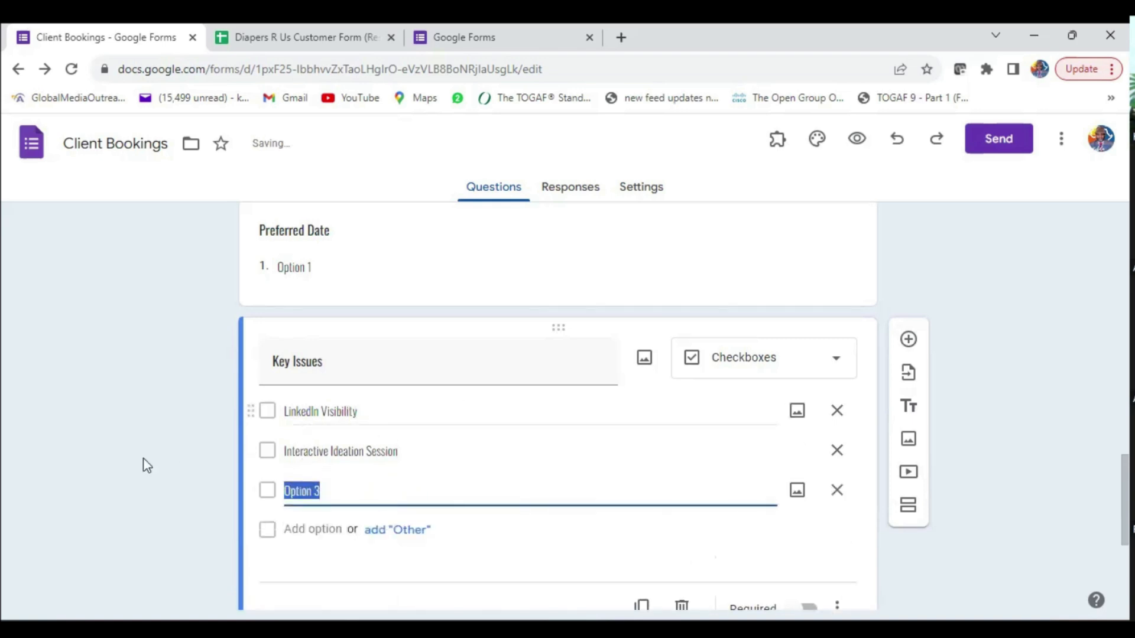
click(837, 490)
scroll(424, 407, down, 4)
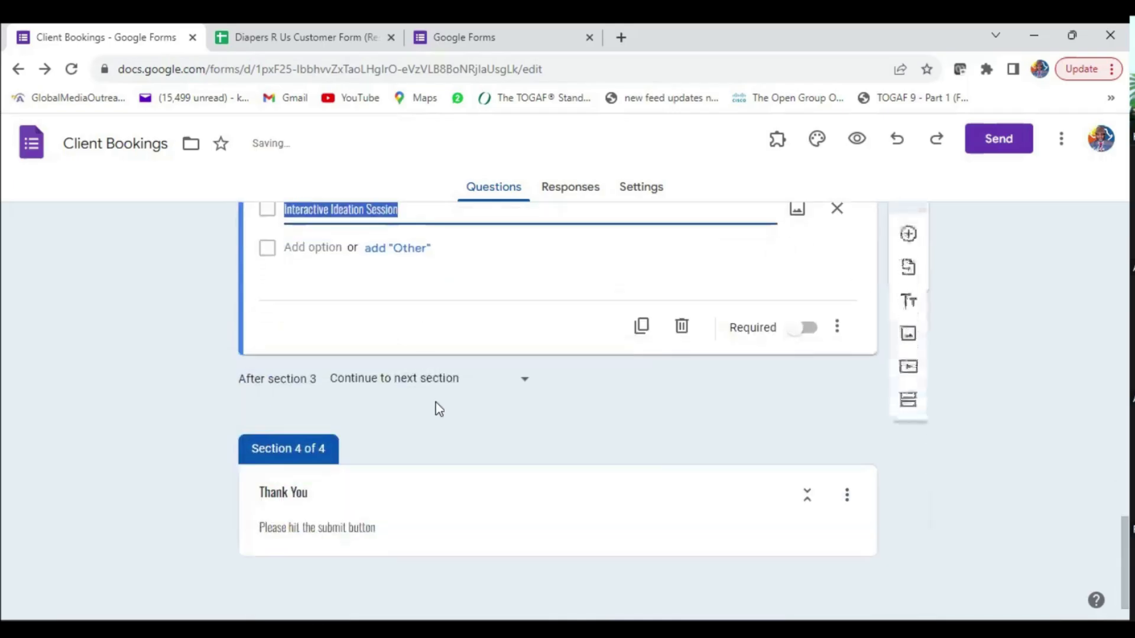
scroll(435, 407, up, 4)
scroll(439, 409, up, 4)
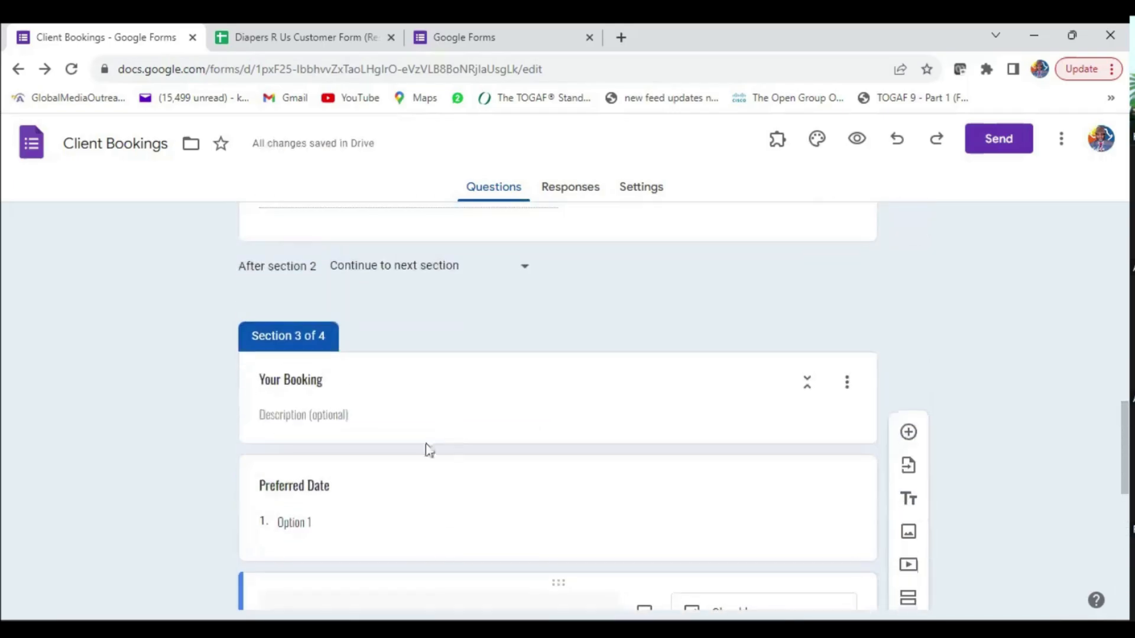
Open the Booking Calendar add-on's configuration for the Client Bookings form.
scroll(412, 467, down, 3)
click(348, 348)
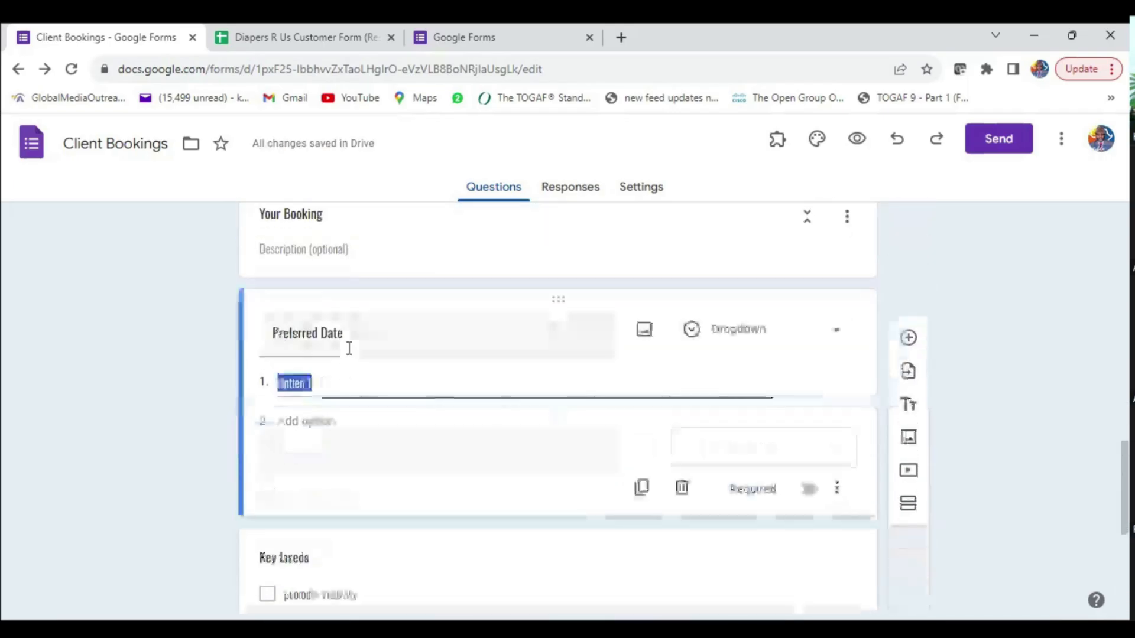
click(459, 386)
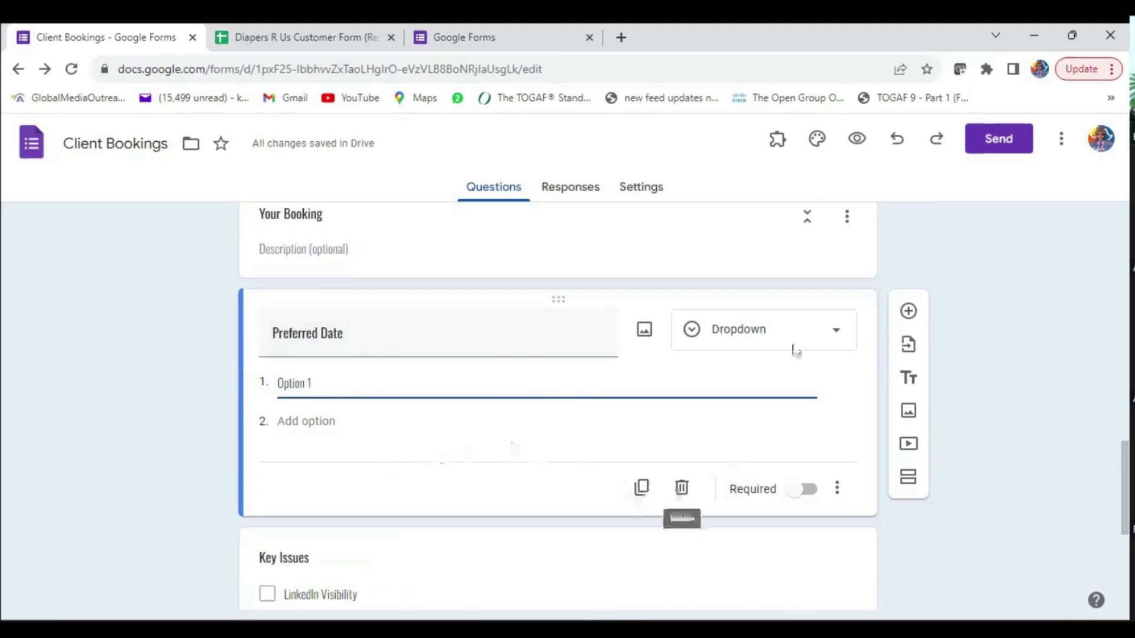
click(778, 143)
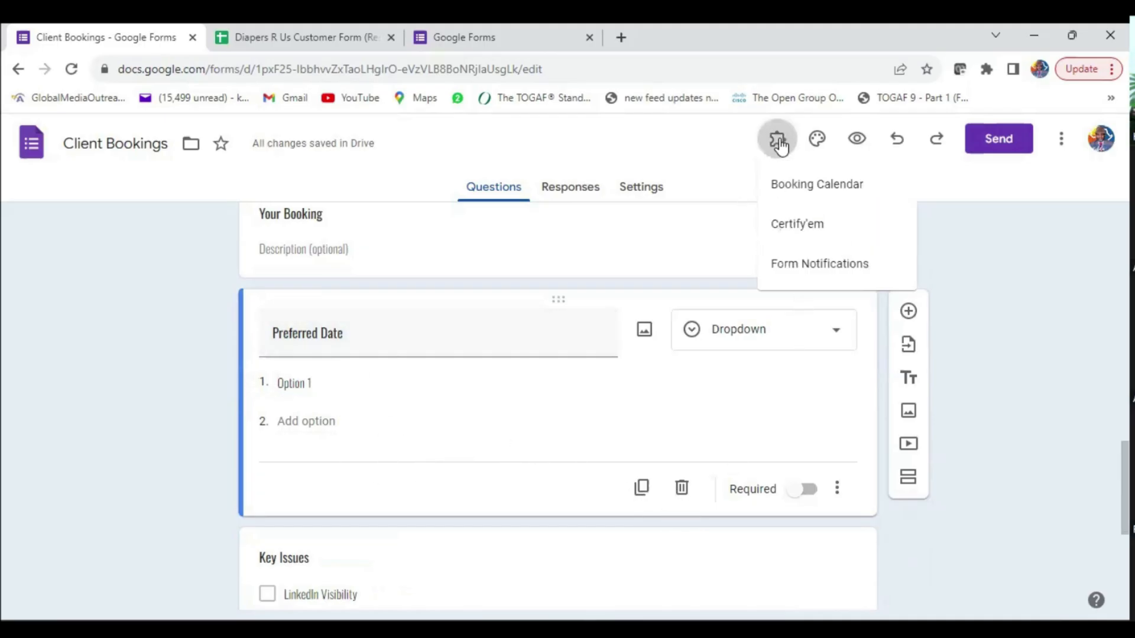
click(819, 185)
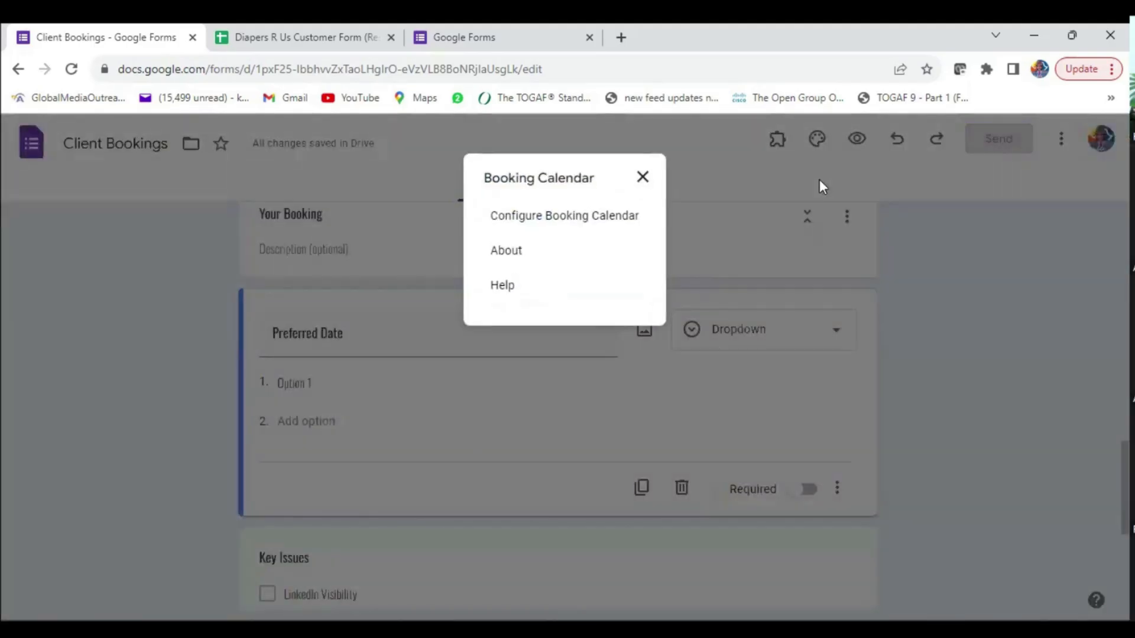
click(559, 217)
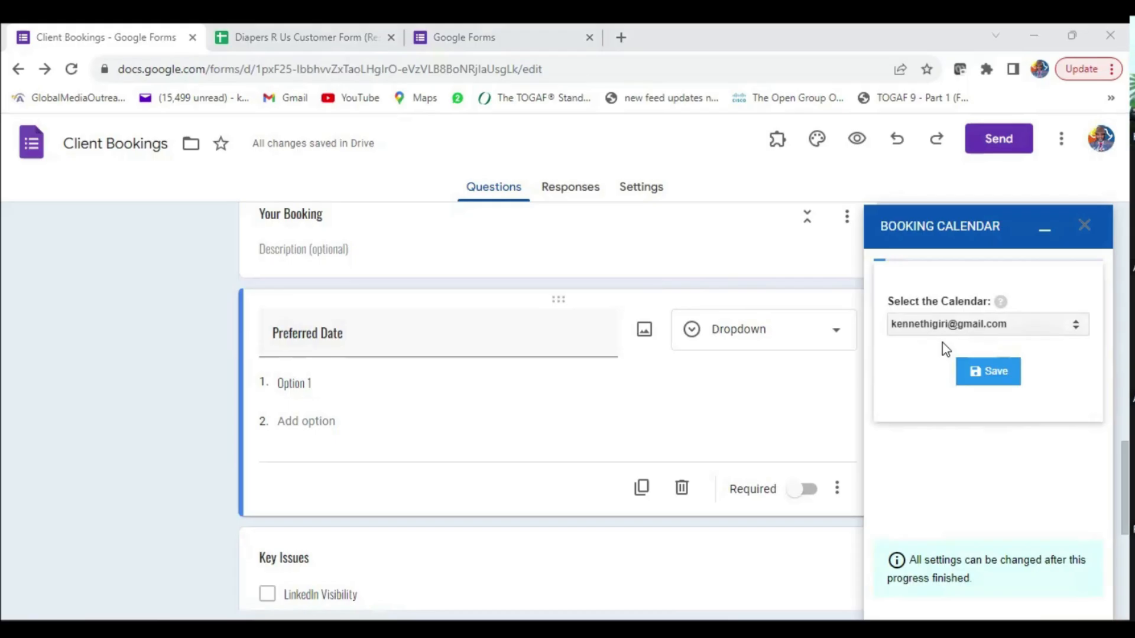
Choose the owner's Gmail calendar for Booking Calendar, save it and continue to the sync dropdown setup.
click(1074, 325)
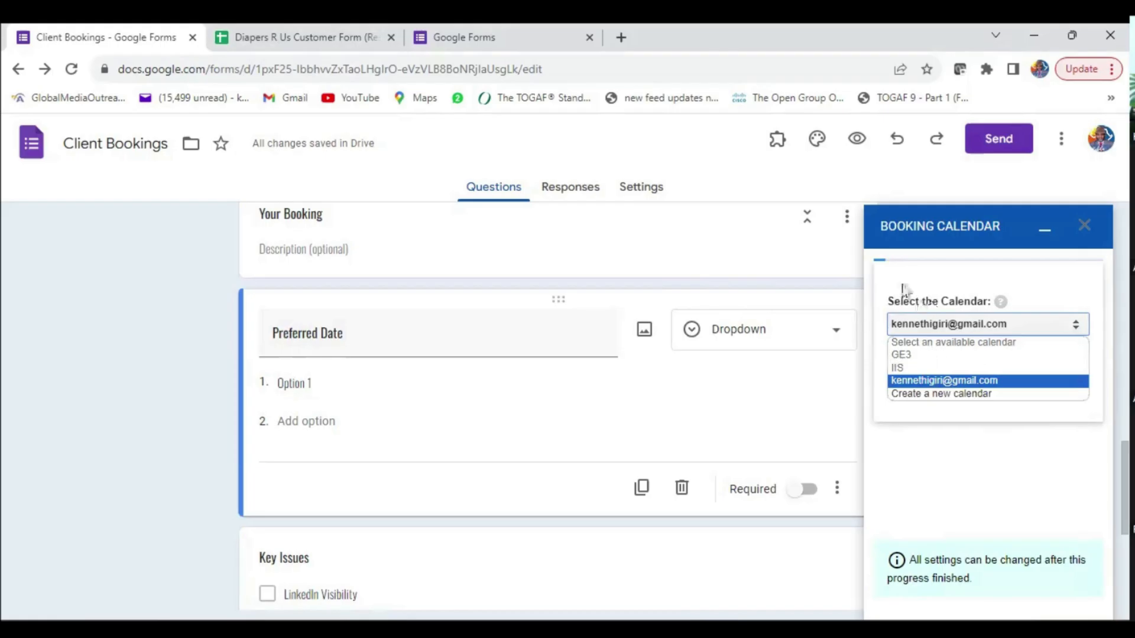
click(1004, 306)
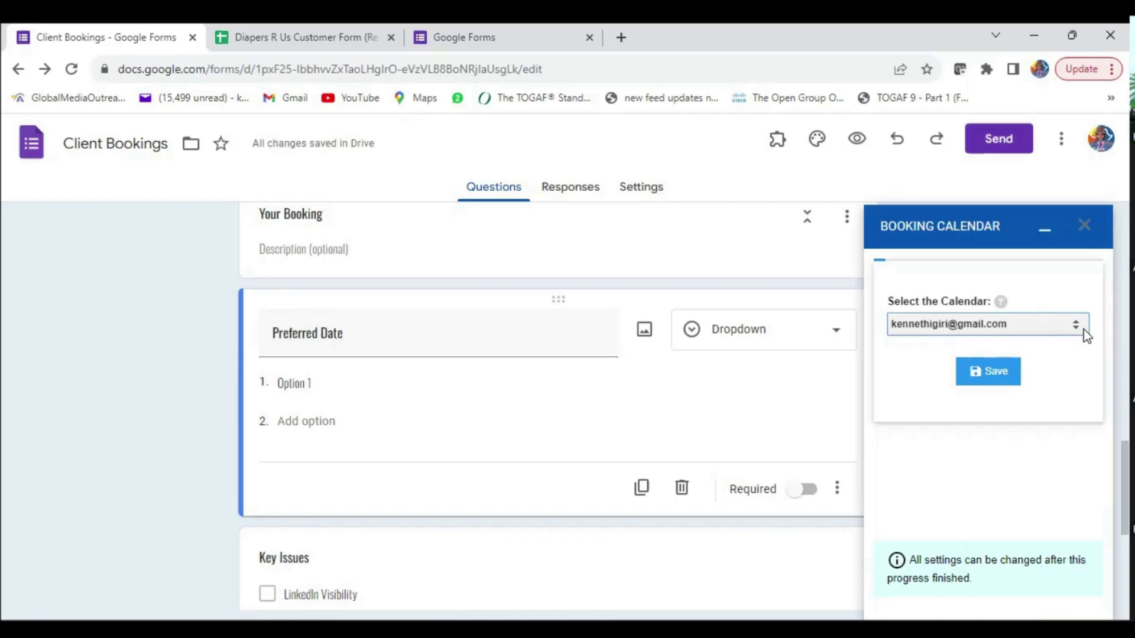
click(1083, 329)
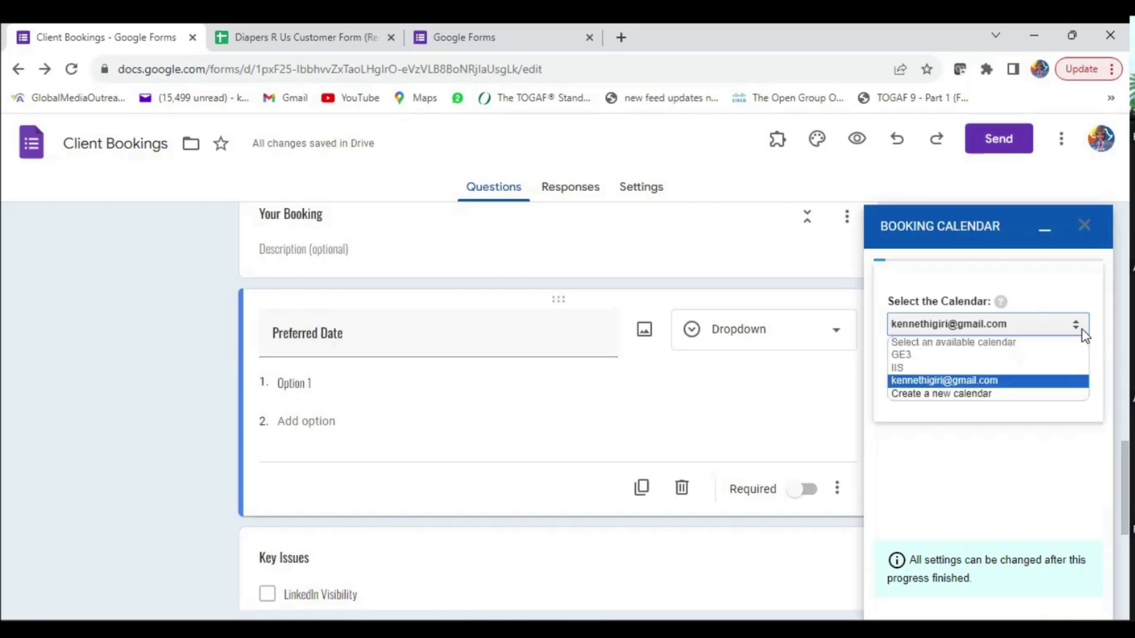
click(931, 381)
click(996, 379)
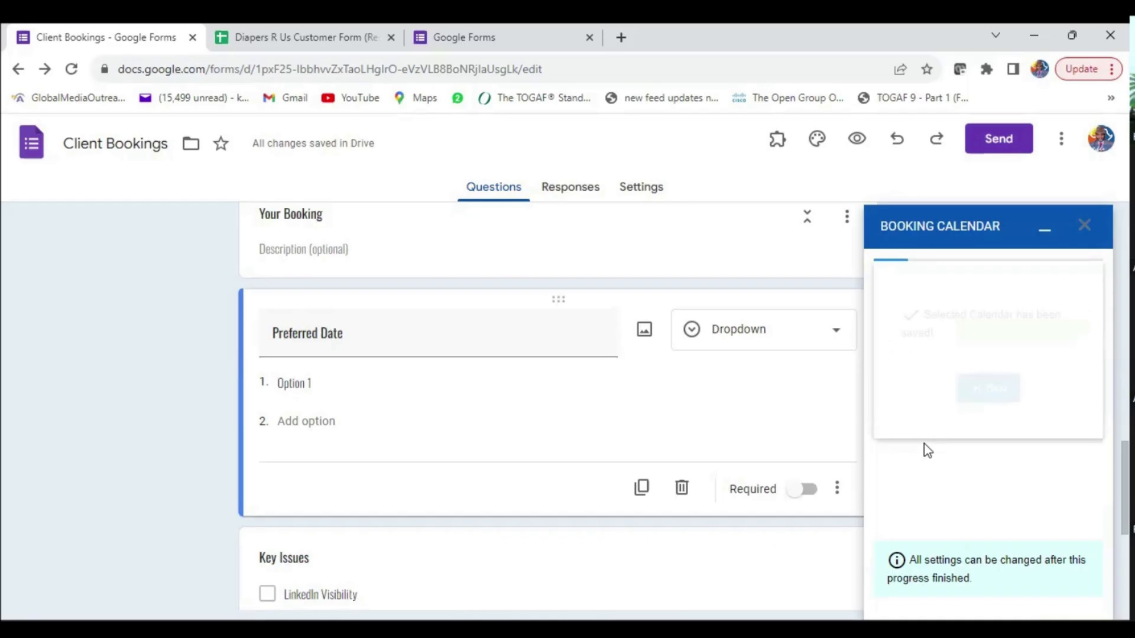
click(987, 390)
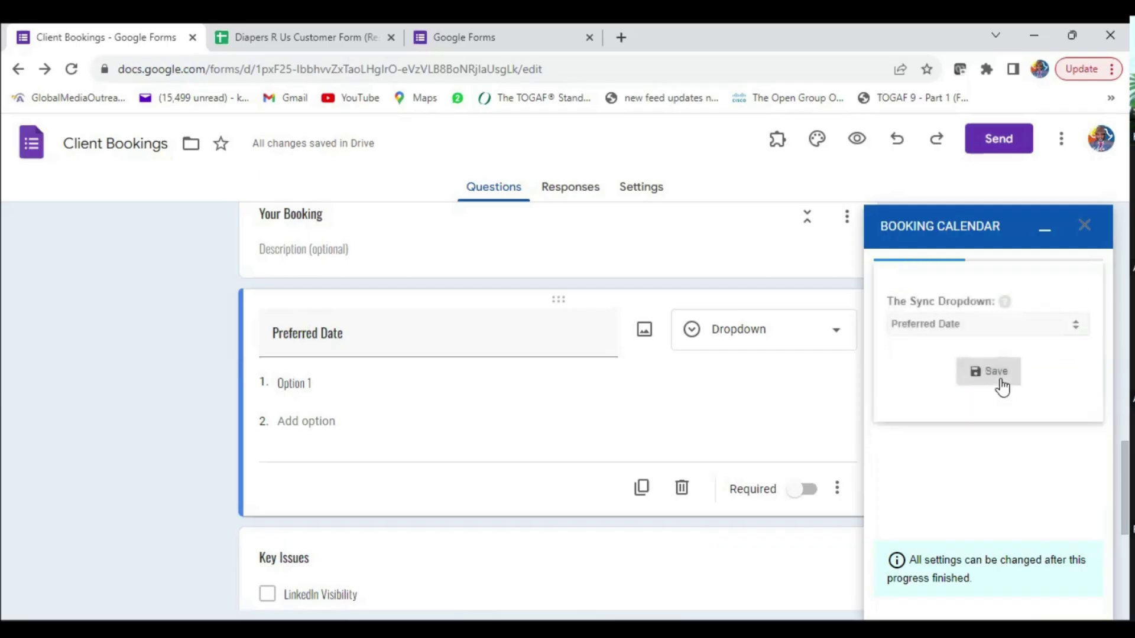
Save Preferred Date as the sync dropdown and continue to the attendee's email field setup.
click(1074, 324)
click(1078, 329)
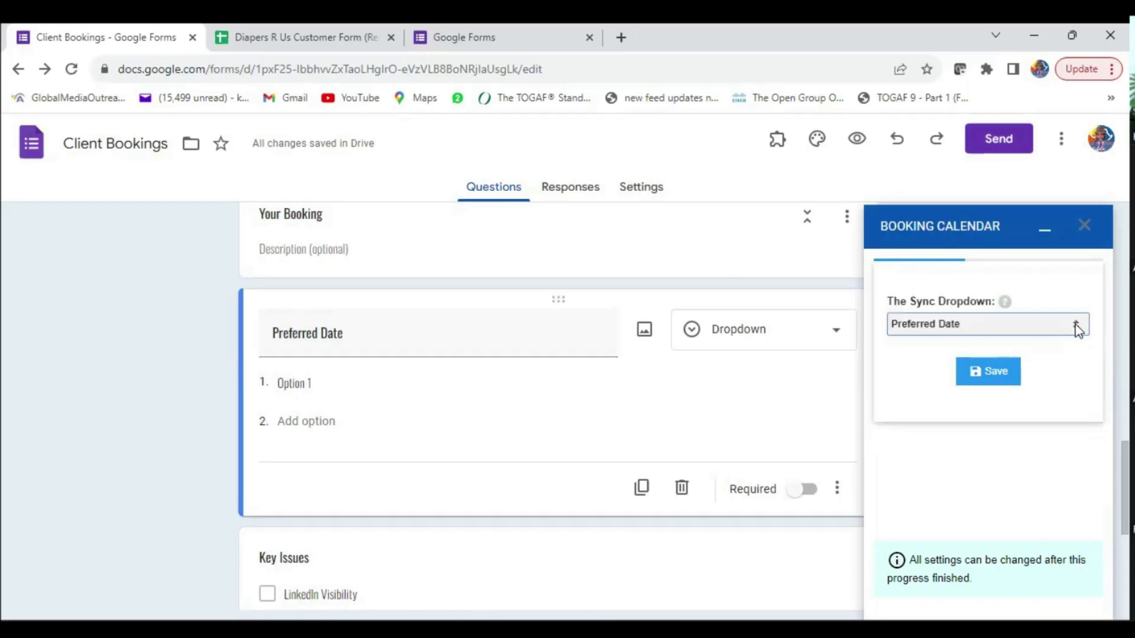
click(976, 378)
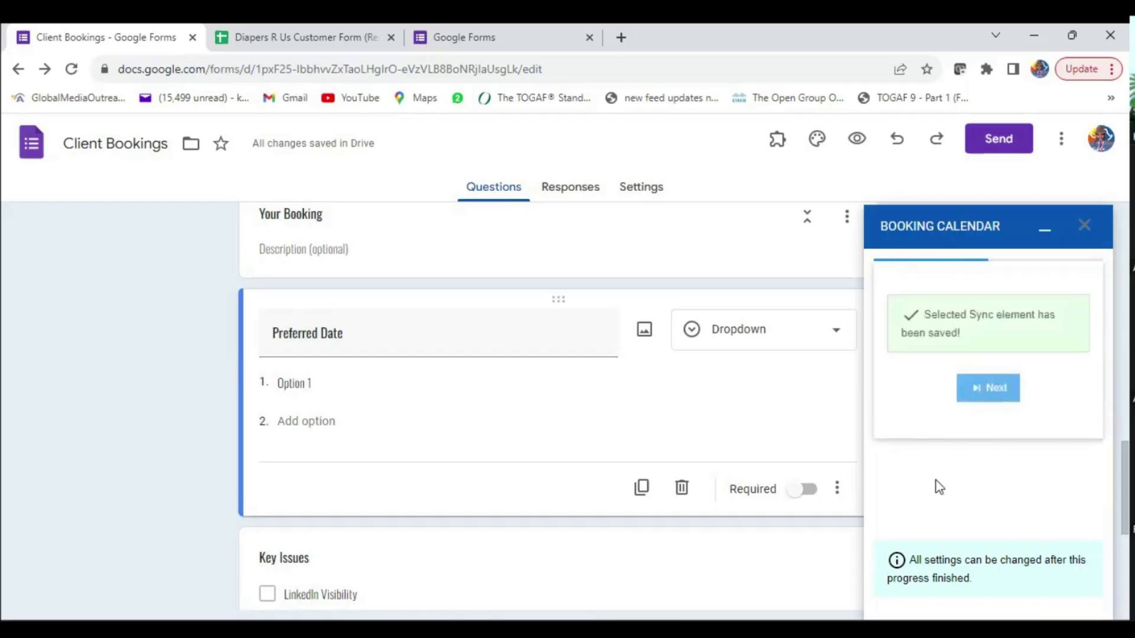
click(999, 393)
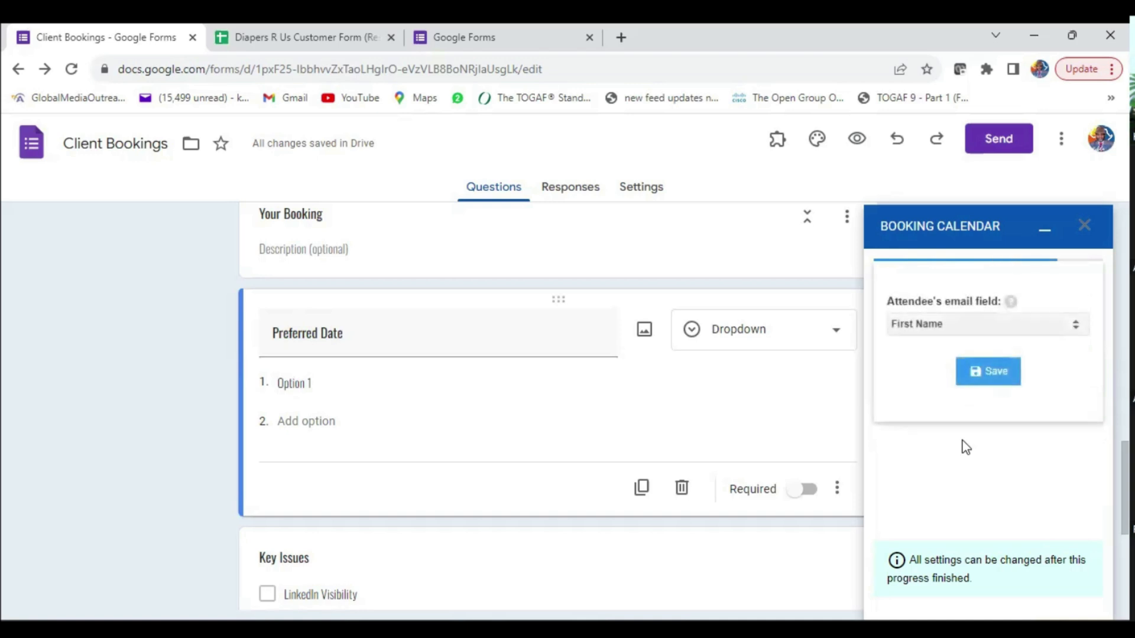
Set the form's Collect email addresses option to Responder input in the response settings.
click(1076, 327)
click(913, 343)
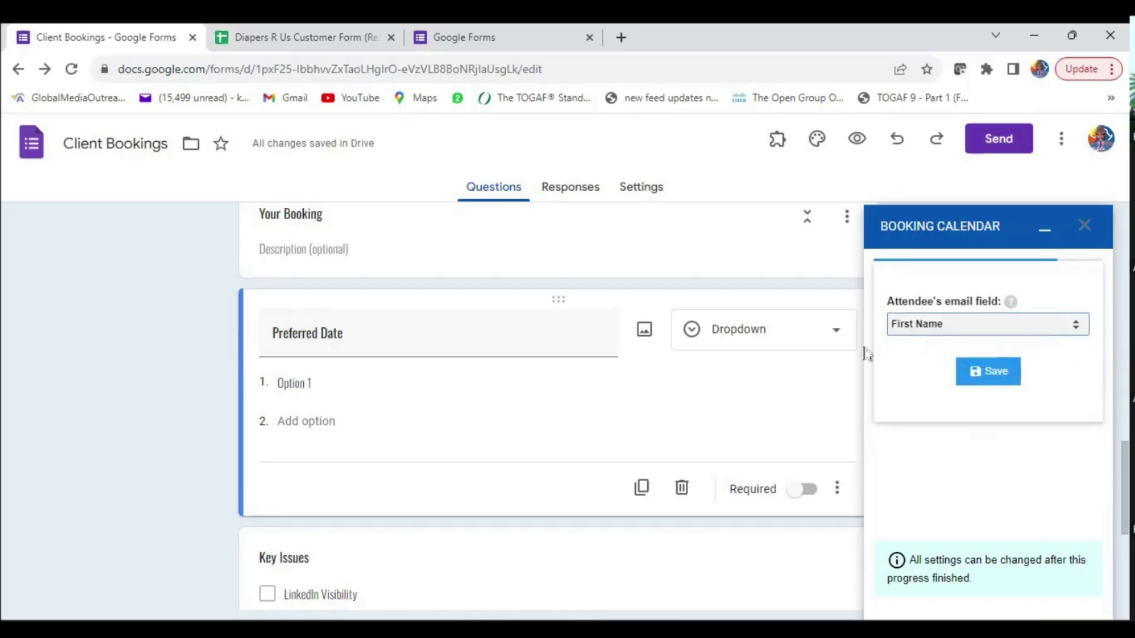
scroll(418, 343, up, 3)
scroll(418, 343, up, 10)
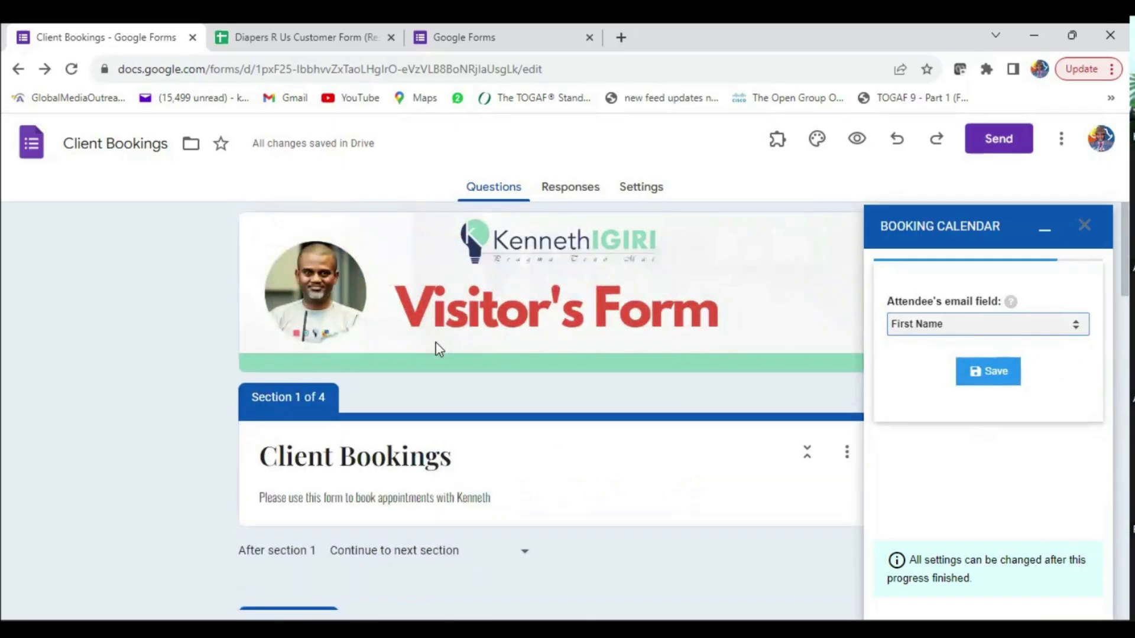
click(650, 191)
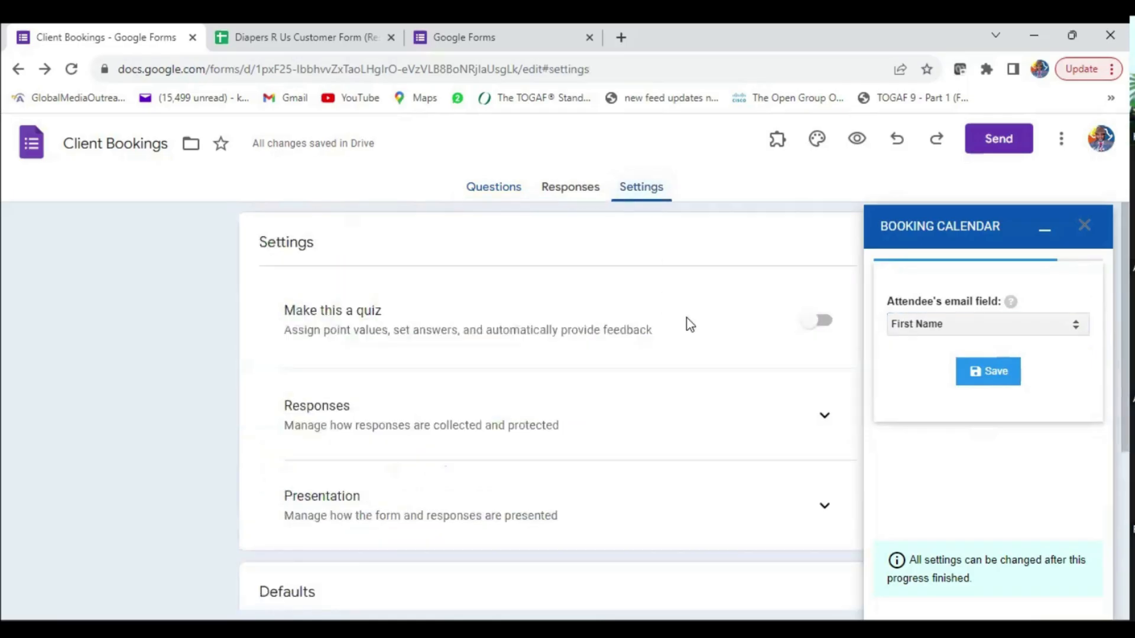
scroll(650, 381, down, 5)
scroll(653, 372, up, 5)
scroll(660, 319, down, 3)
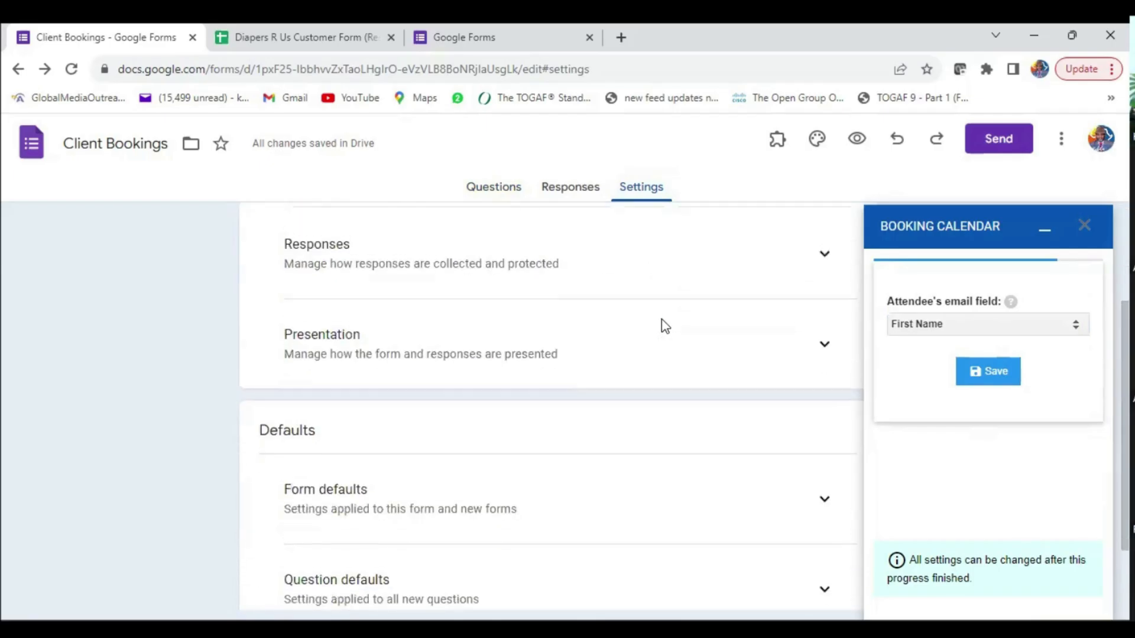
click(827, 250)
click(805, 315)
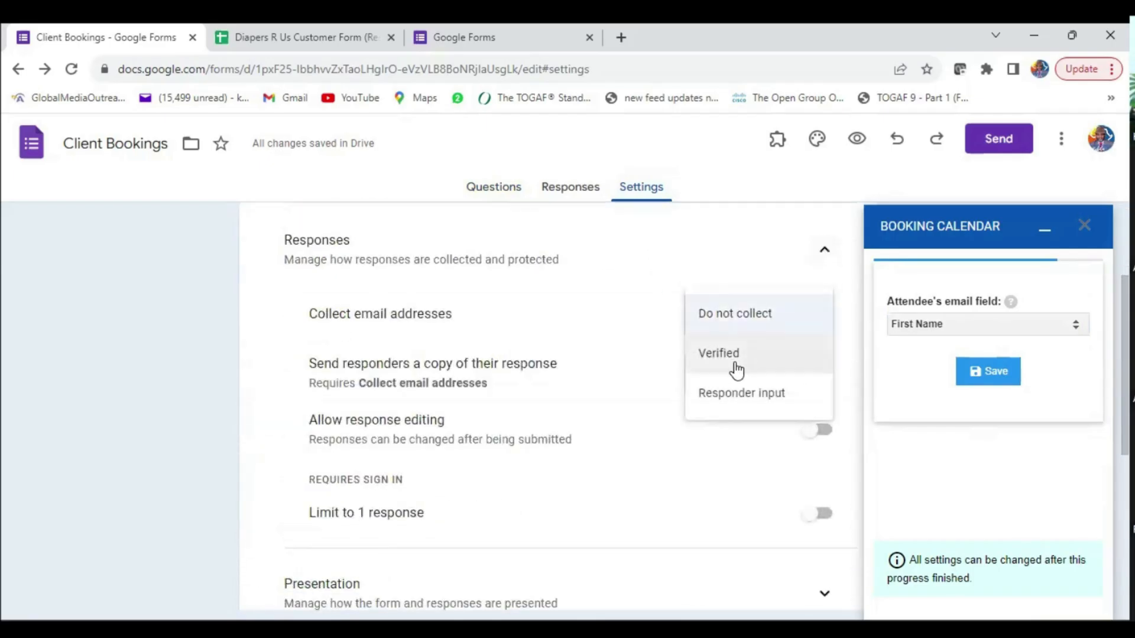
click(724, 397)
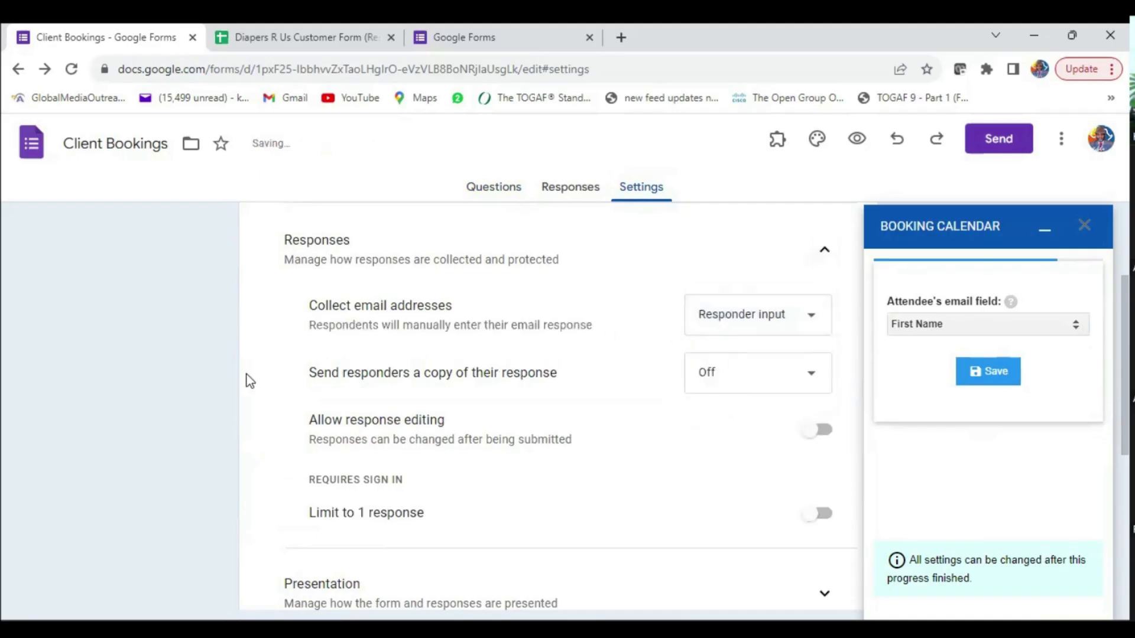
Save the attendee's email field in Booking Calendar and finish the setup wizard.
click(1075, 324)
click(1075, 327)
click(996, 376)
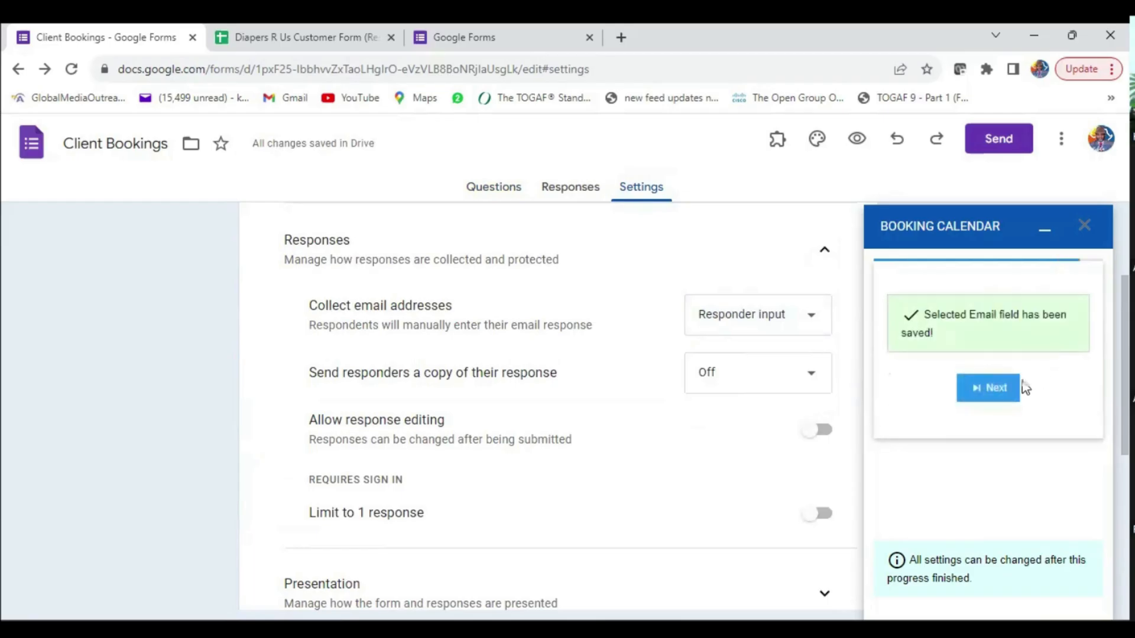
click(999, 391)
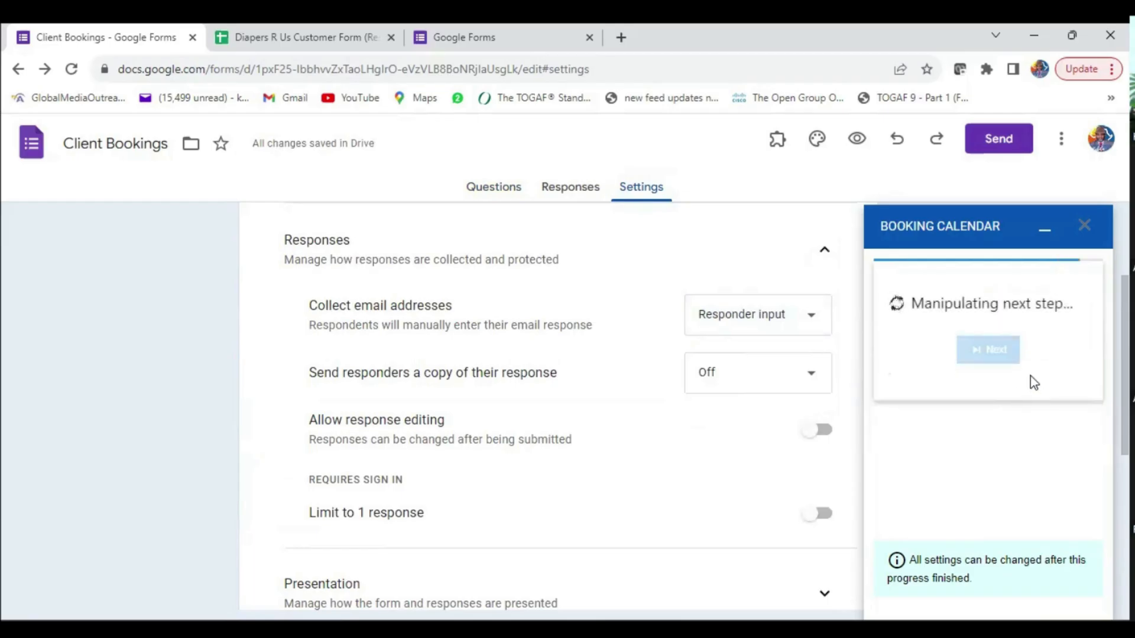
click(999, 348)
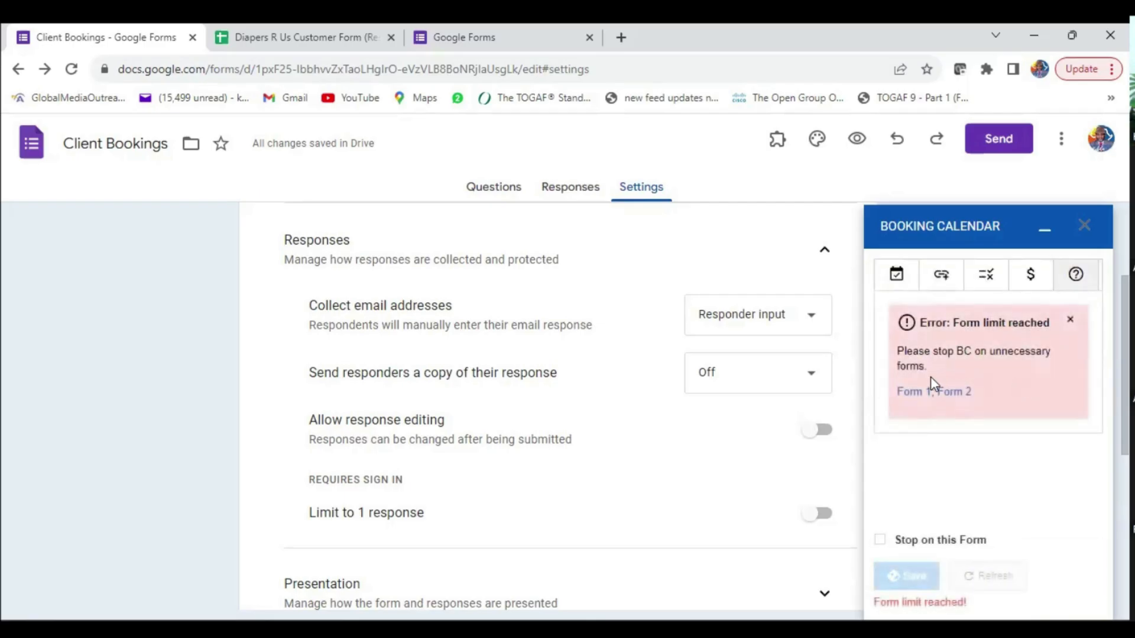
Review the Booking Calendar add-on's calendar, form and sync settings, including the available calendars and sync dropdowns.
click(909, 277)
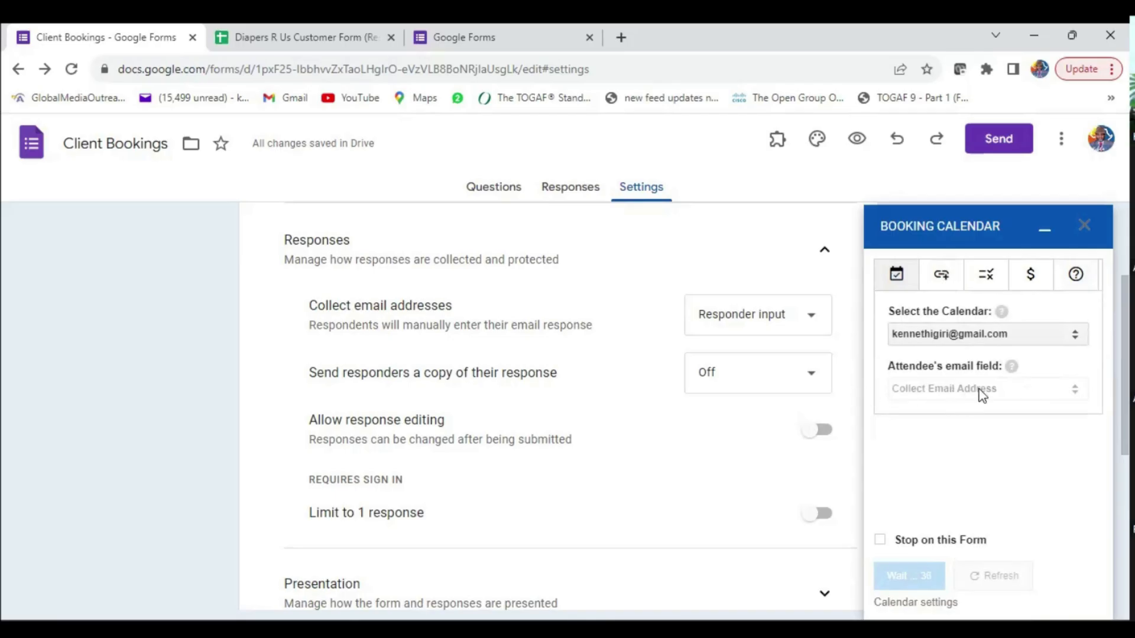
click(941, 276)
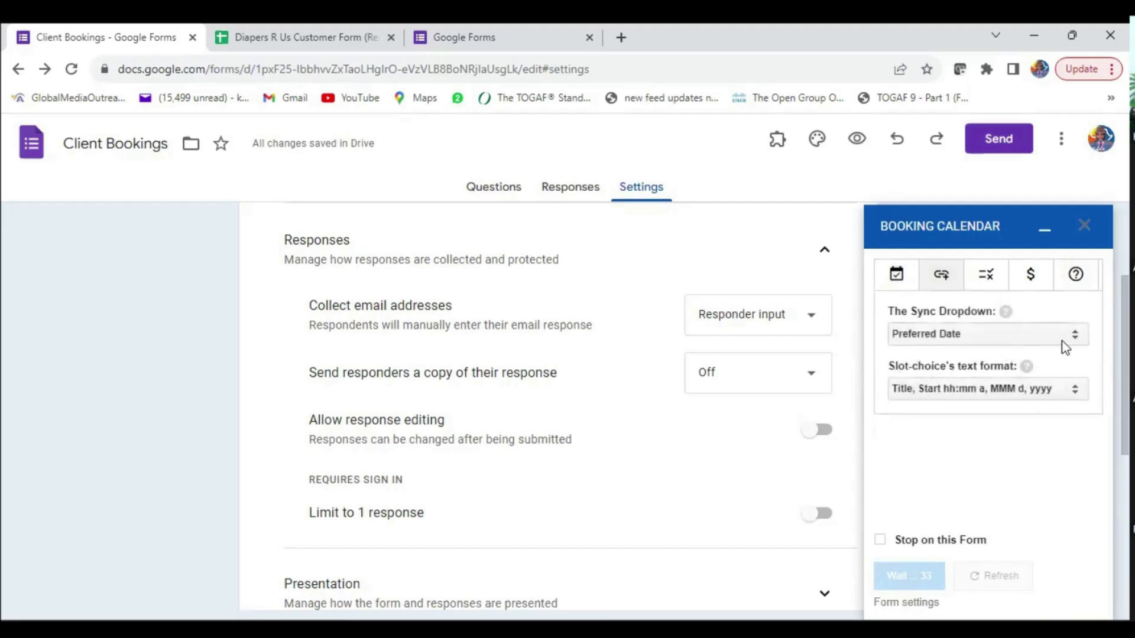
click(986, 275)
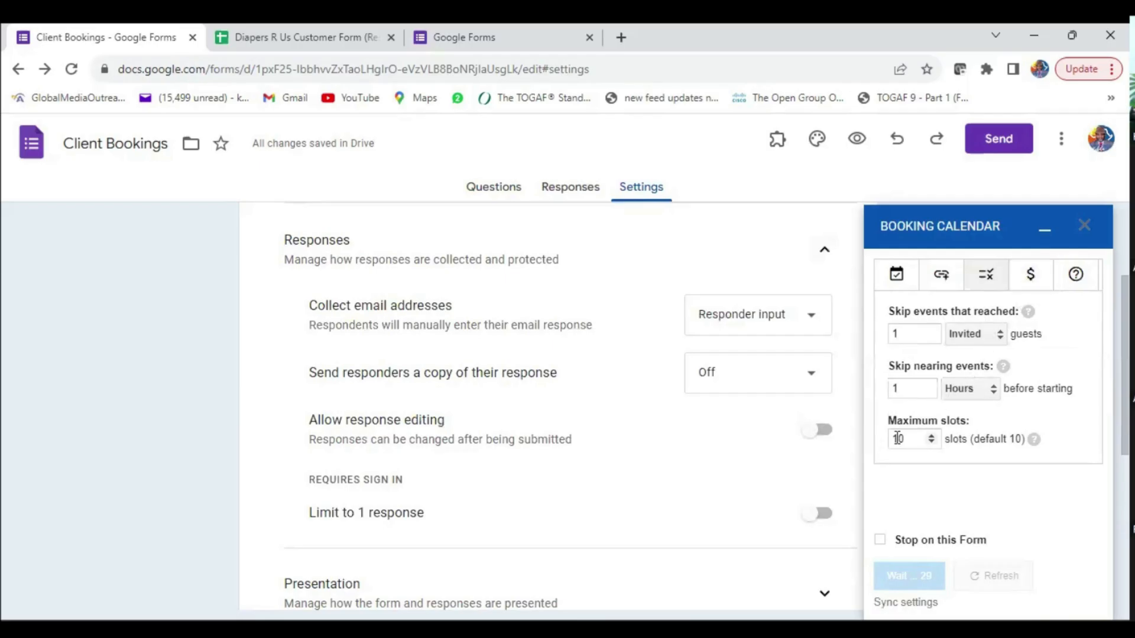
click(897, 274)
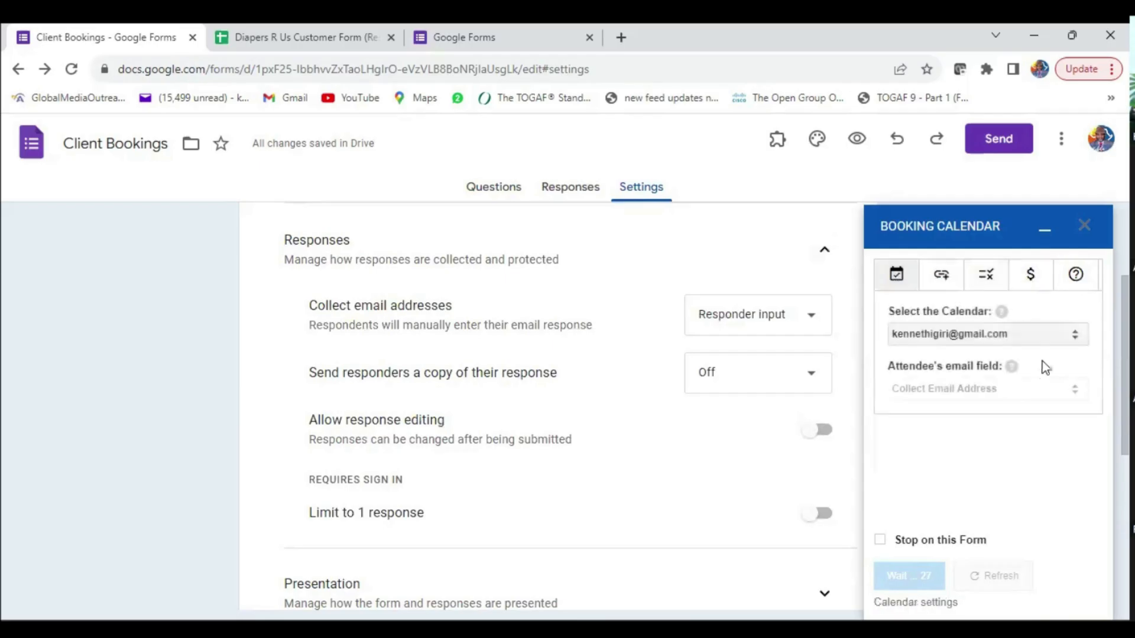
click(1076, 337)
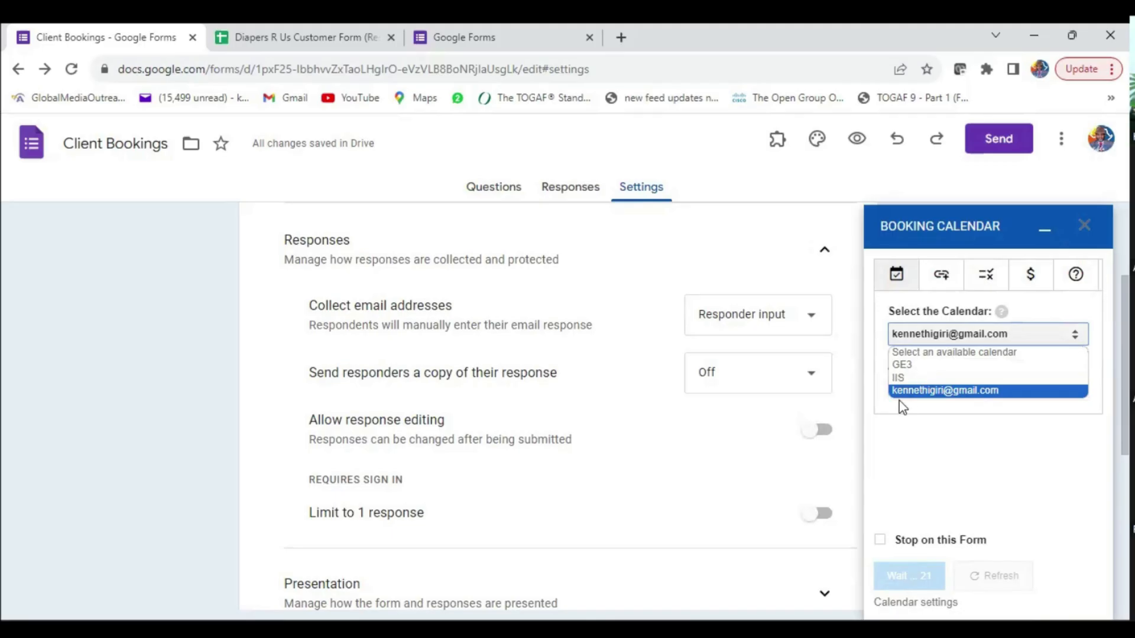
click(953, 392)
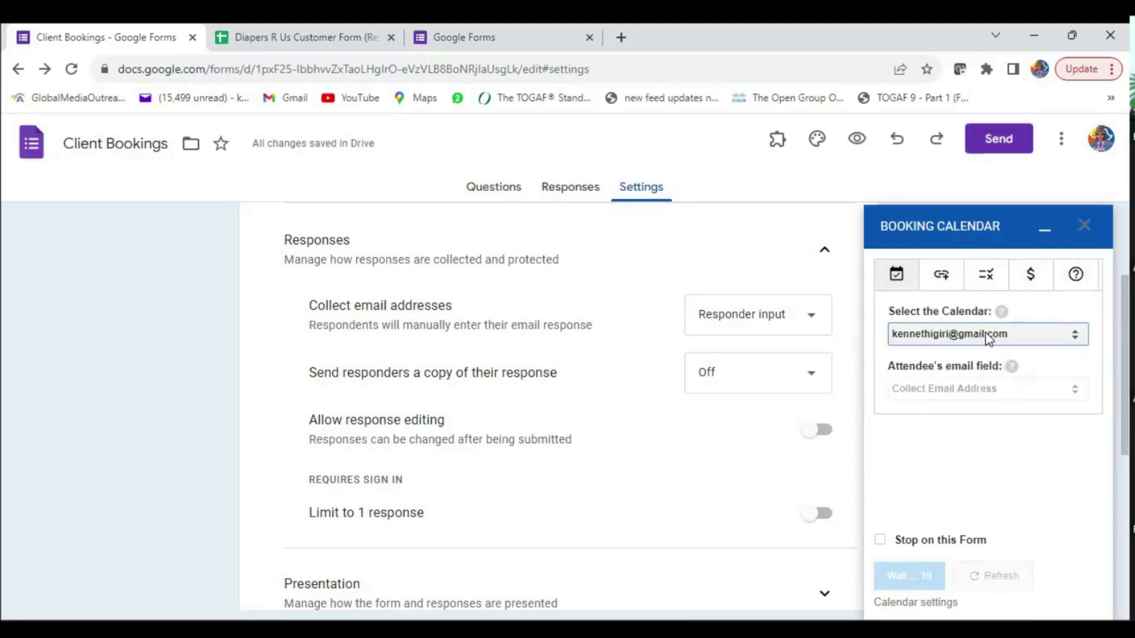
click(941, 274)
click(895, 274)
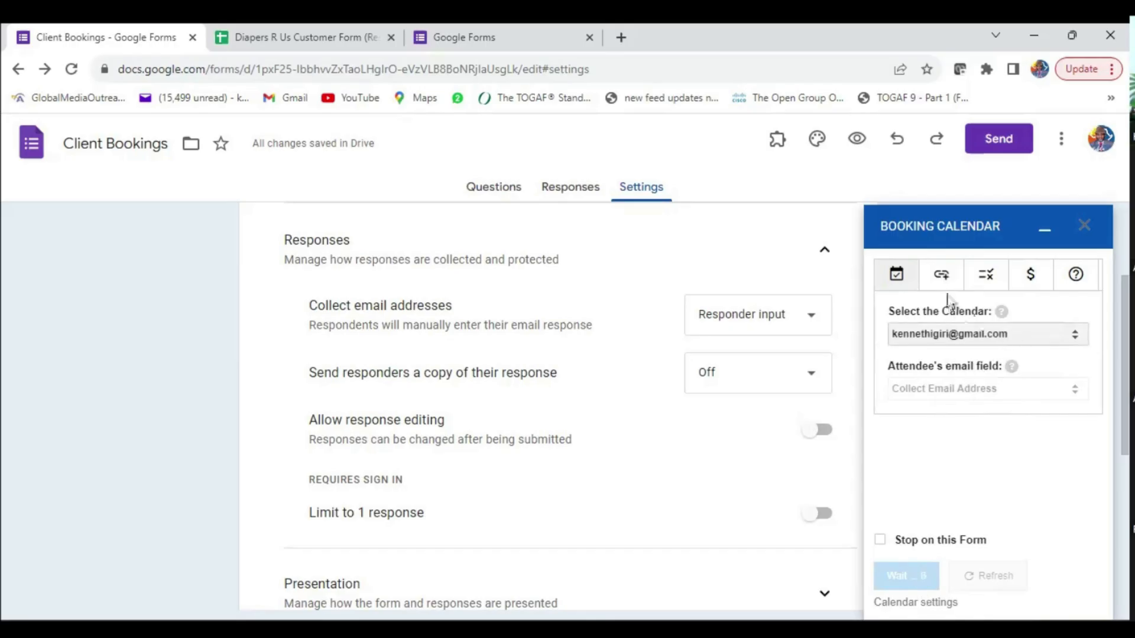
click(941, 276)
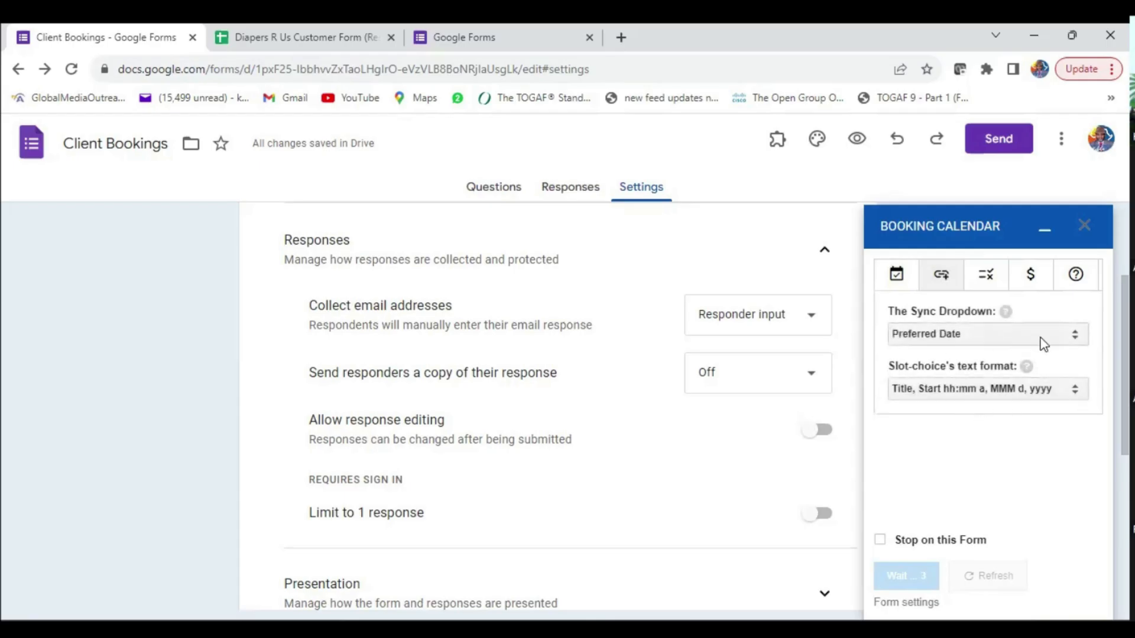
click(1071, 338)
click(1072, 339)
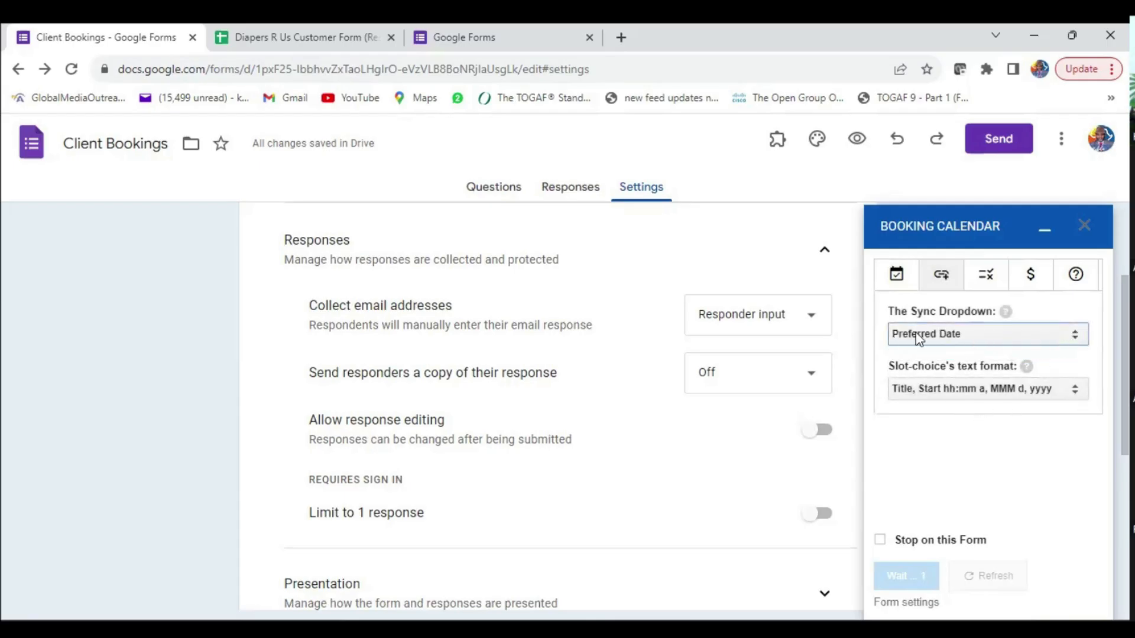
Set the slot-choice text format to "Title | Start MMM d, yyyy HH:mm - End HH:mm MMM d, yyyy" and save the Booking Calendar settings.
scroll(507, 372, up, 3)
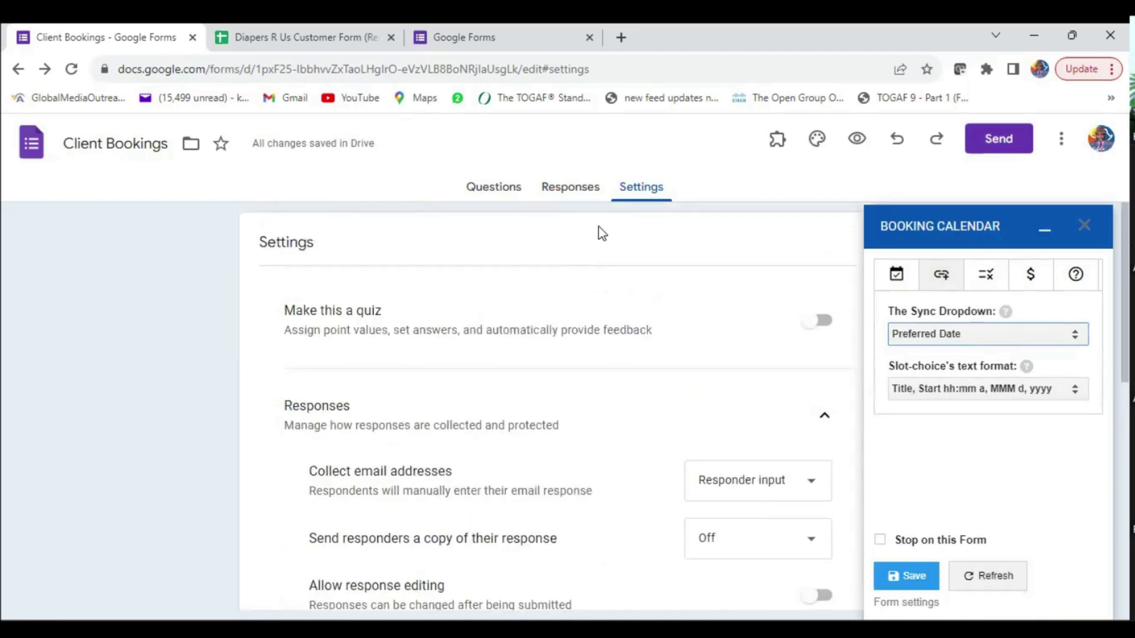
click(493, 188)
scroll(503, 455, down, 5)
scroll(491, 449, down, 15)
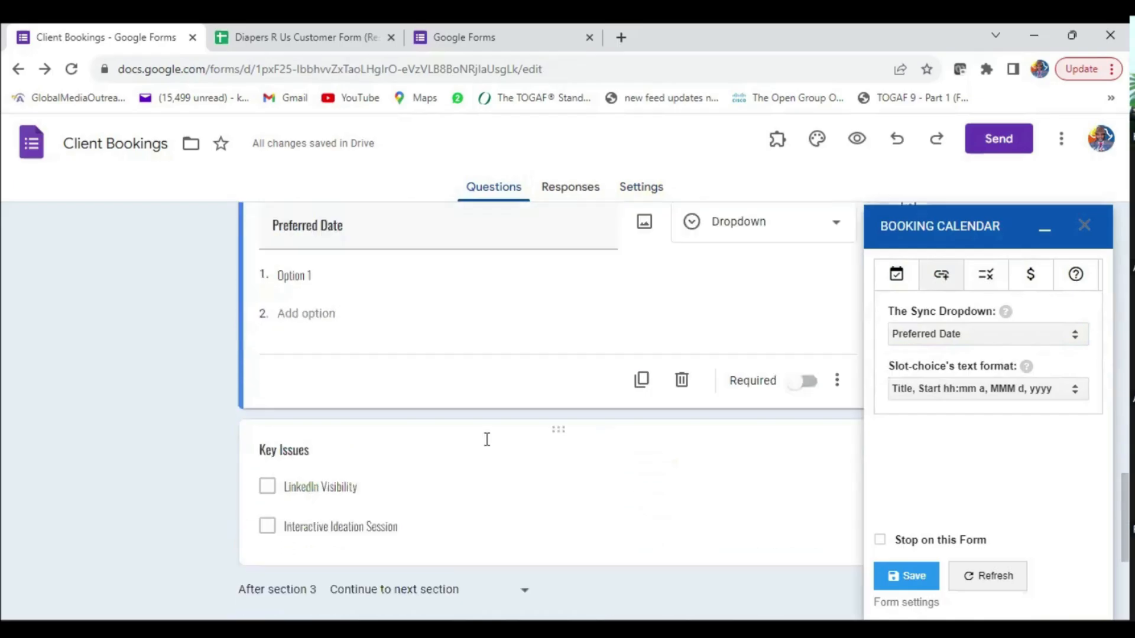
scroll(485, 350, up, 3)
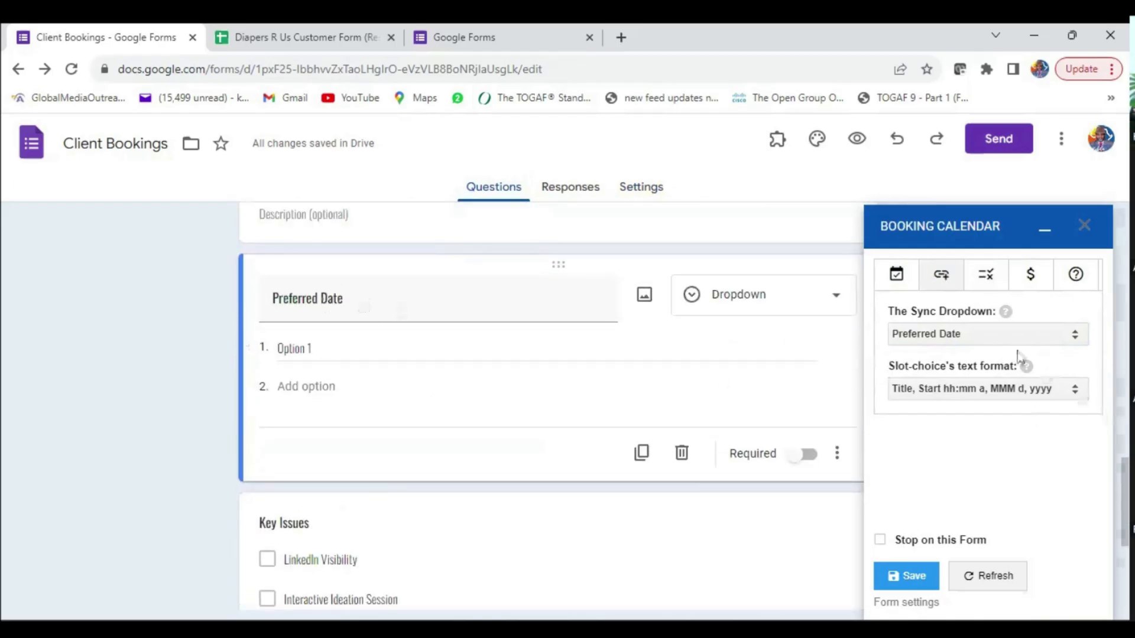
click(1076, 392)
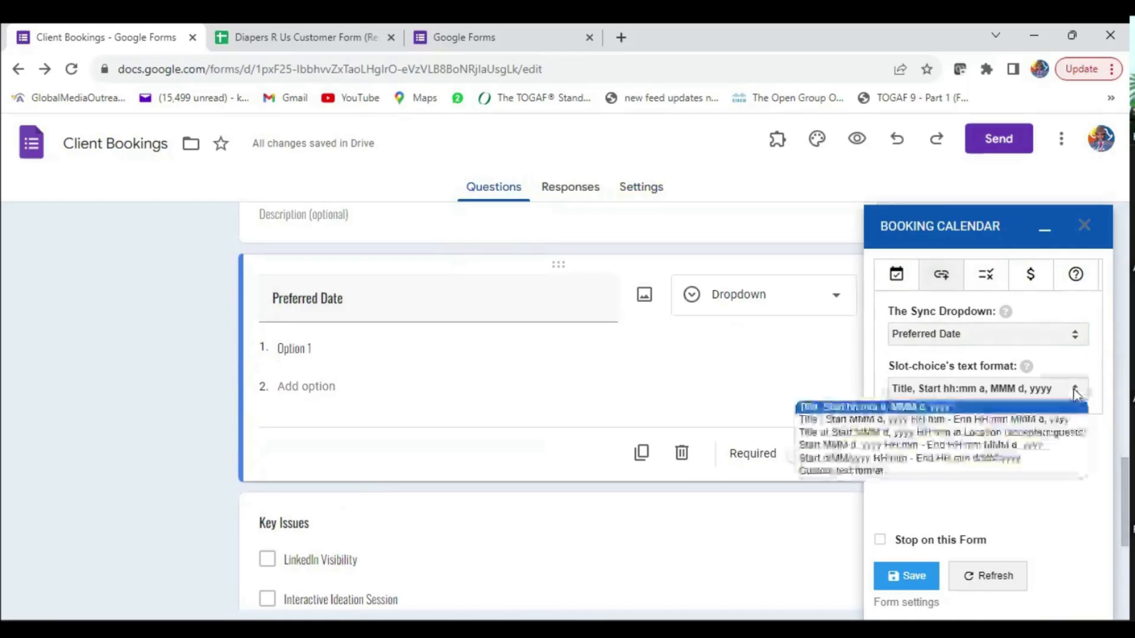
click(840, 436)
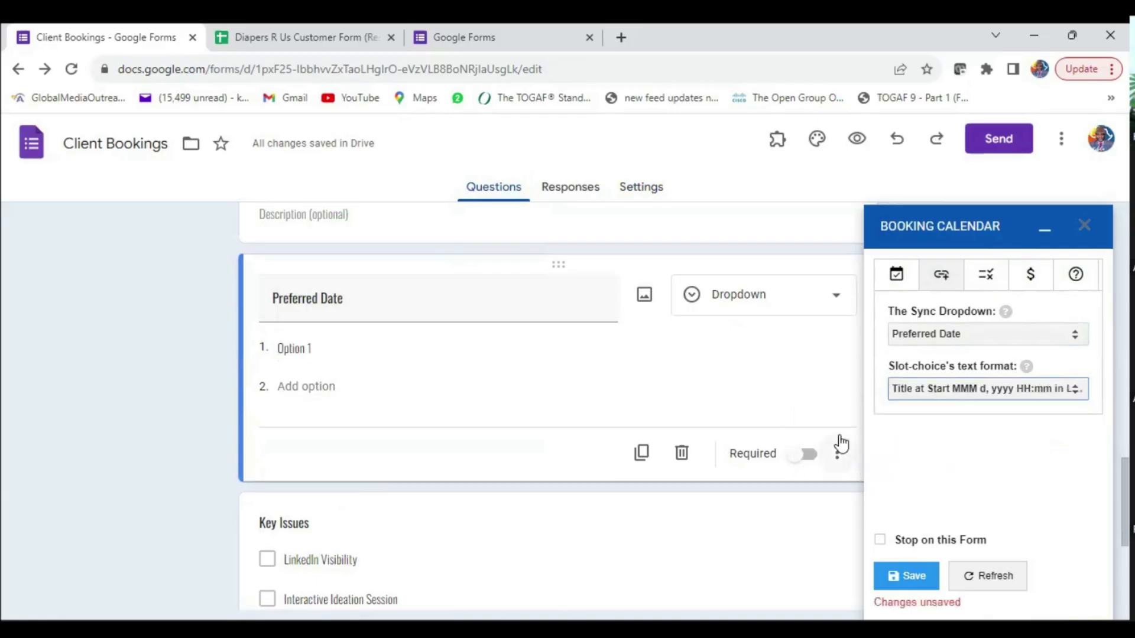
click(1003, 390)
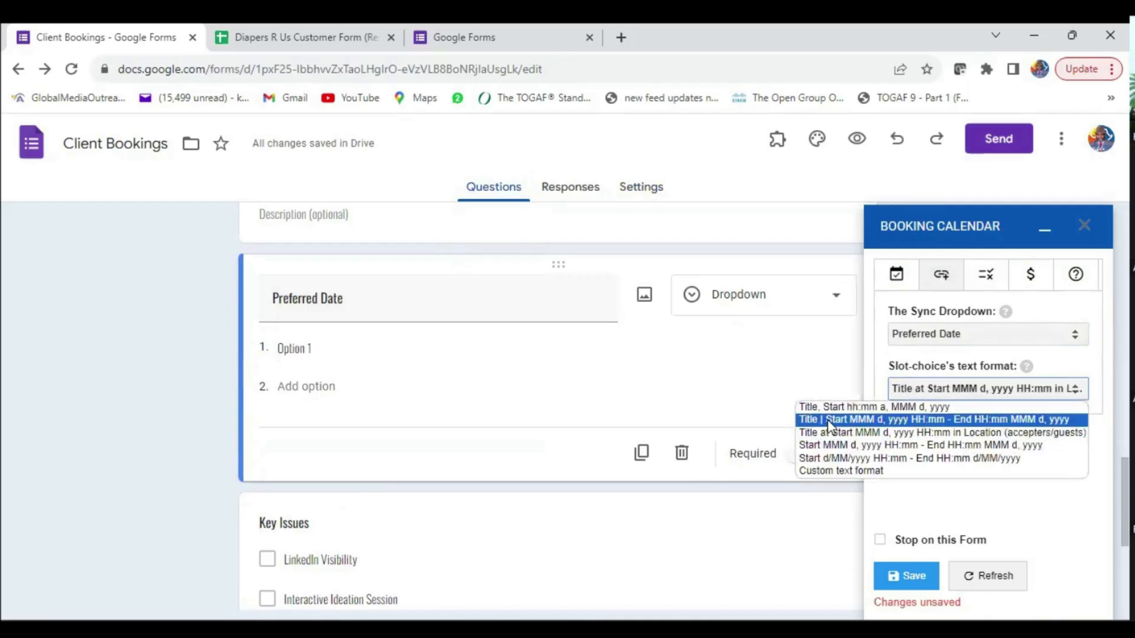
click(829, 421)
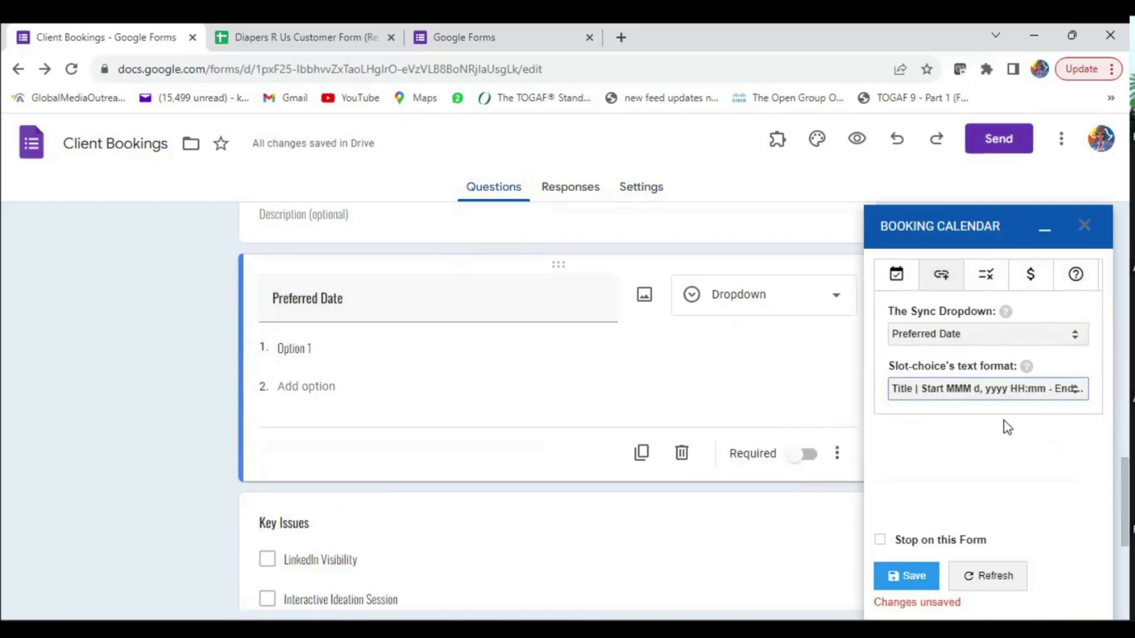
click(905, 579)
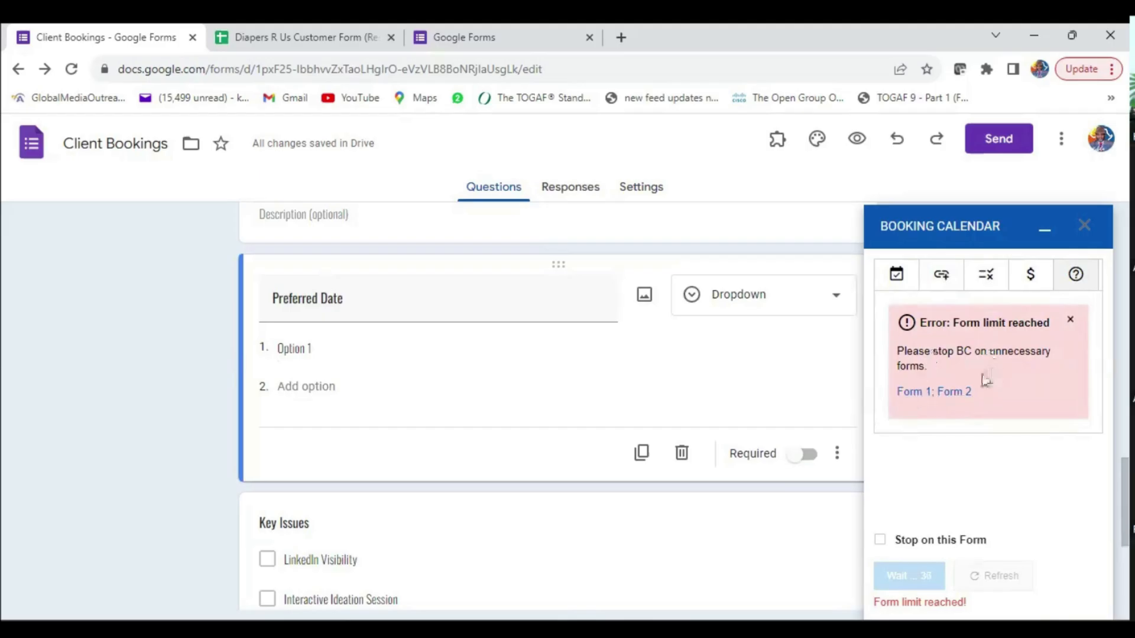
Open Form 1 from the Booking Calendar form limit error.
click(921, 395)
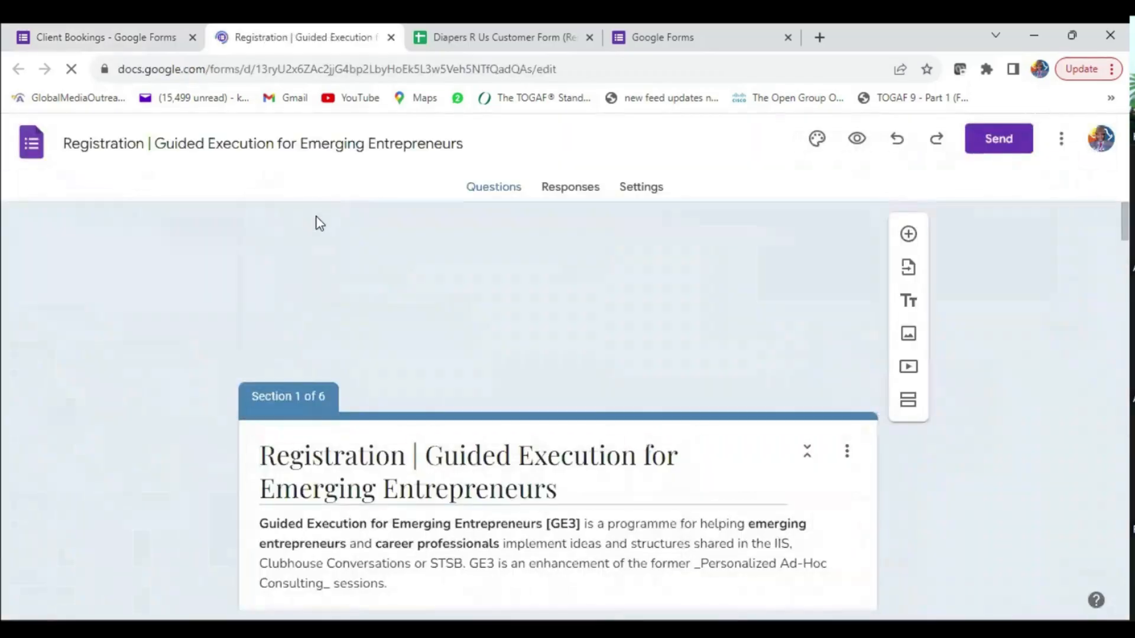